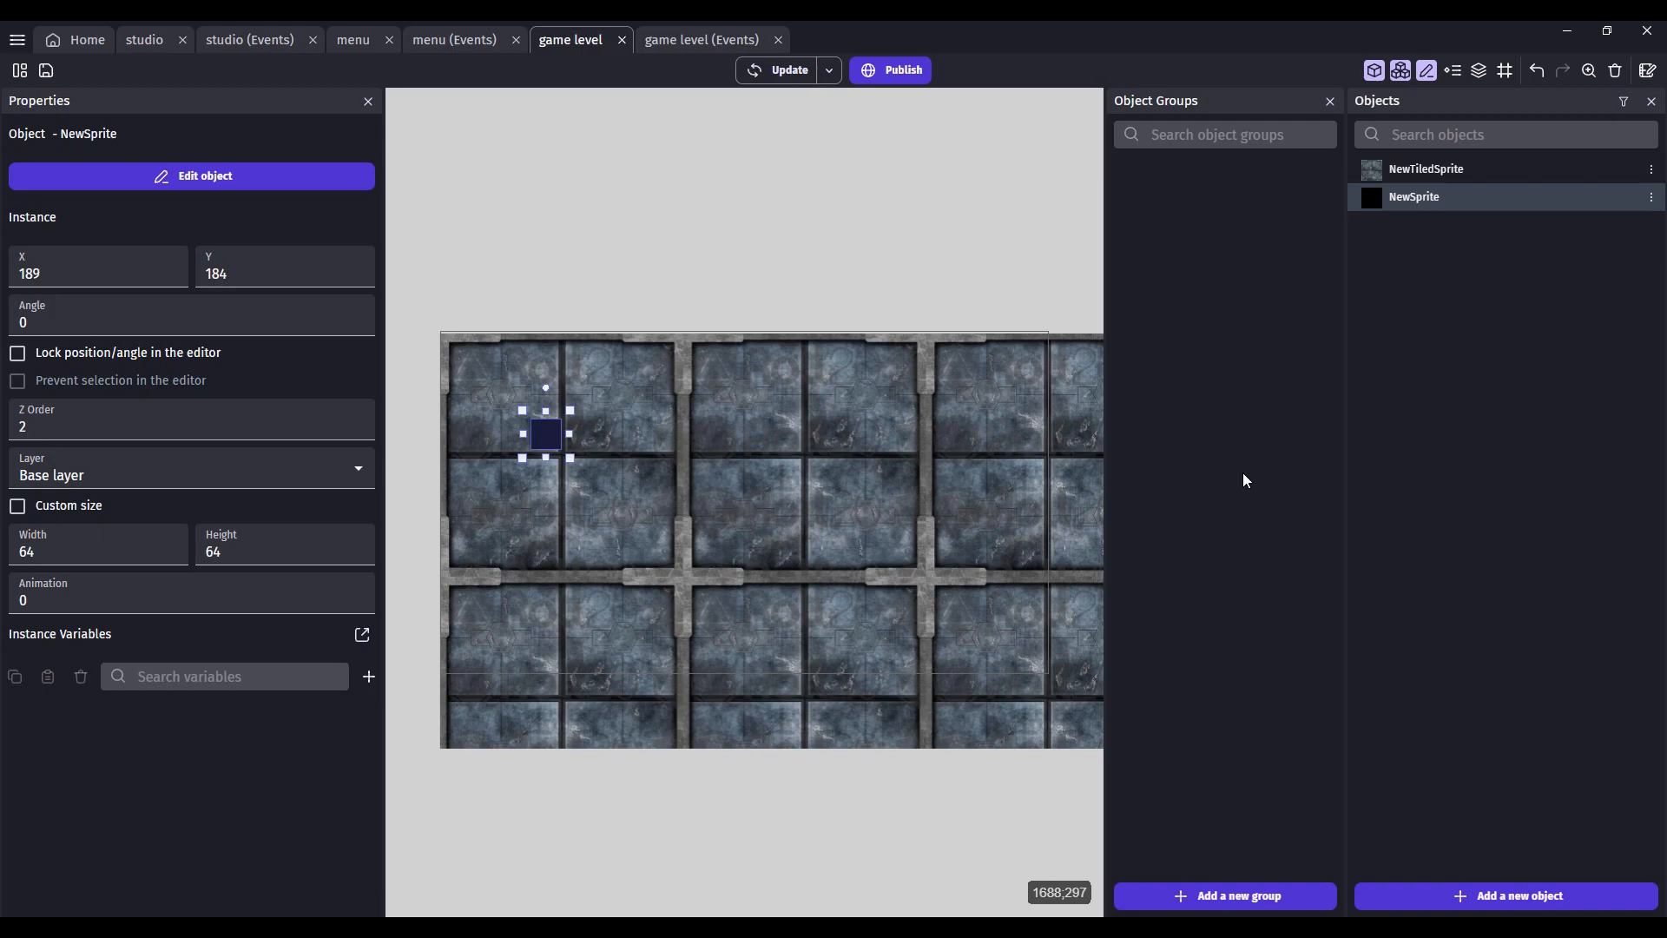
# Review the studio scene, open its event sheet and add a blank event below the existing one.
pyautogui.click(153, 43)
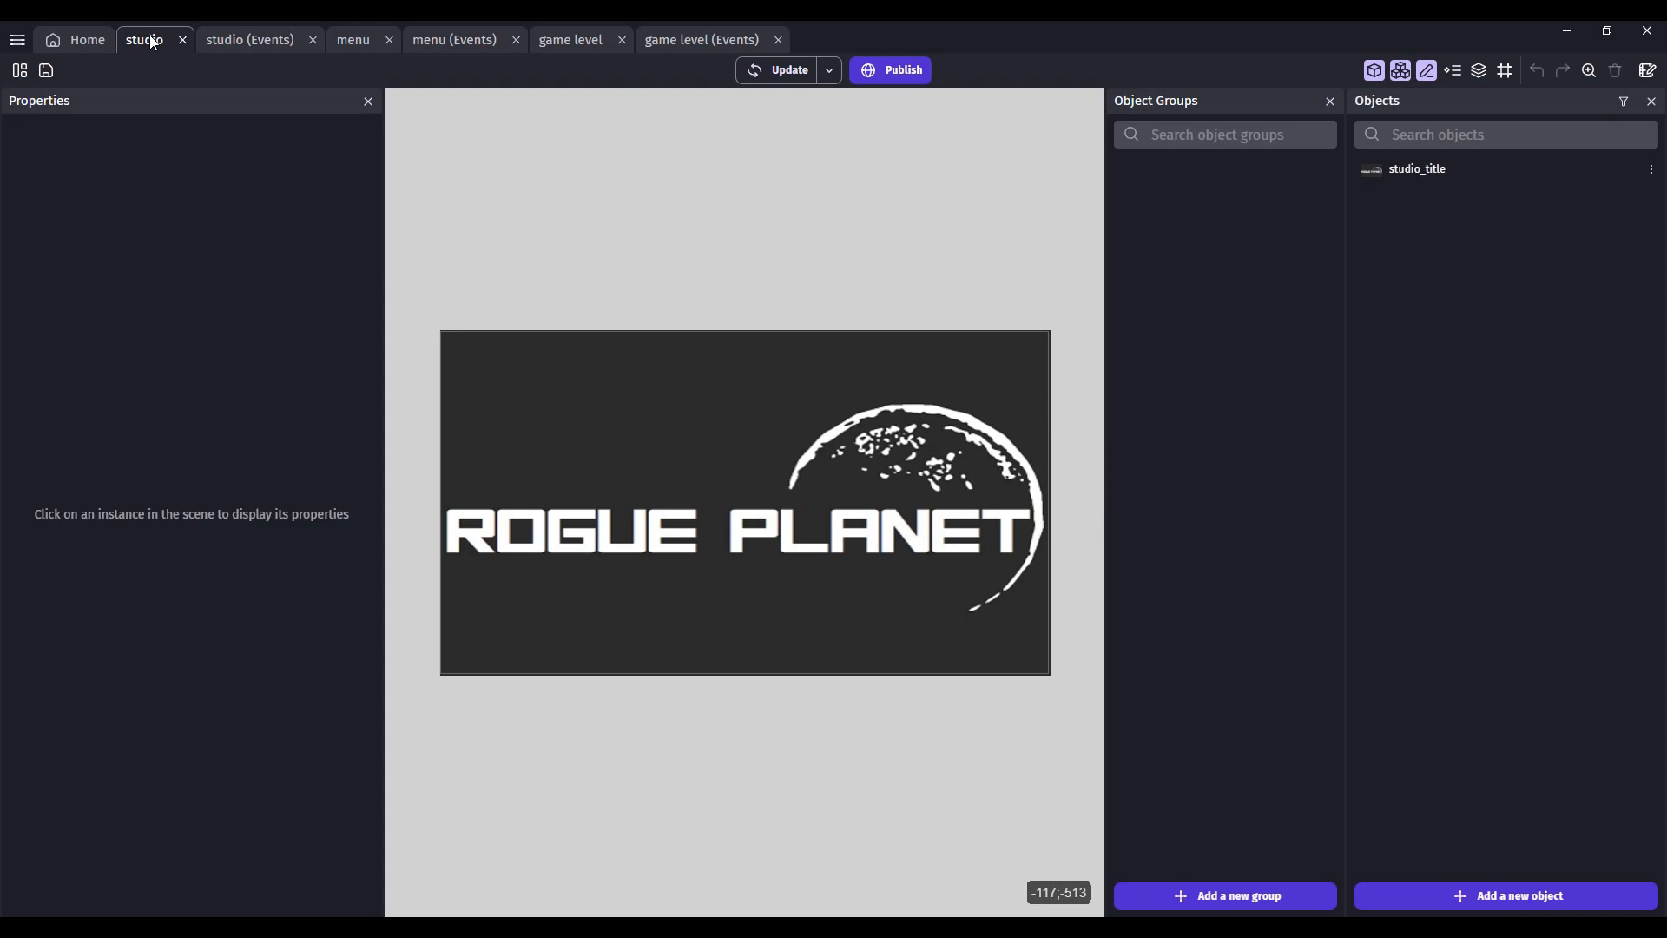
pyautogui.click(253, 41)
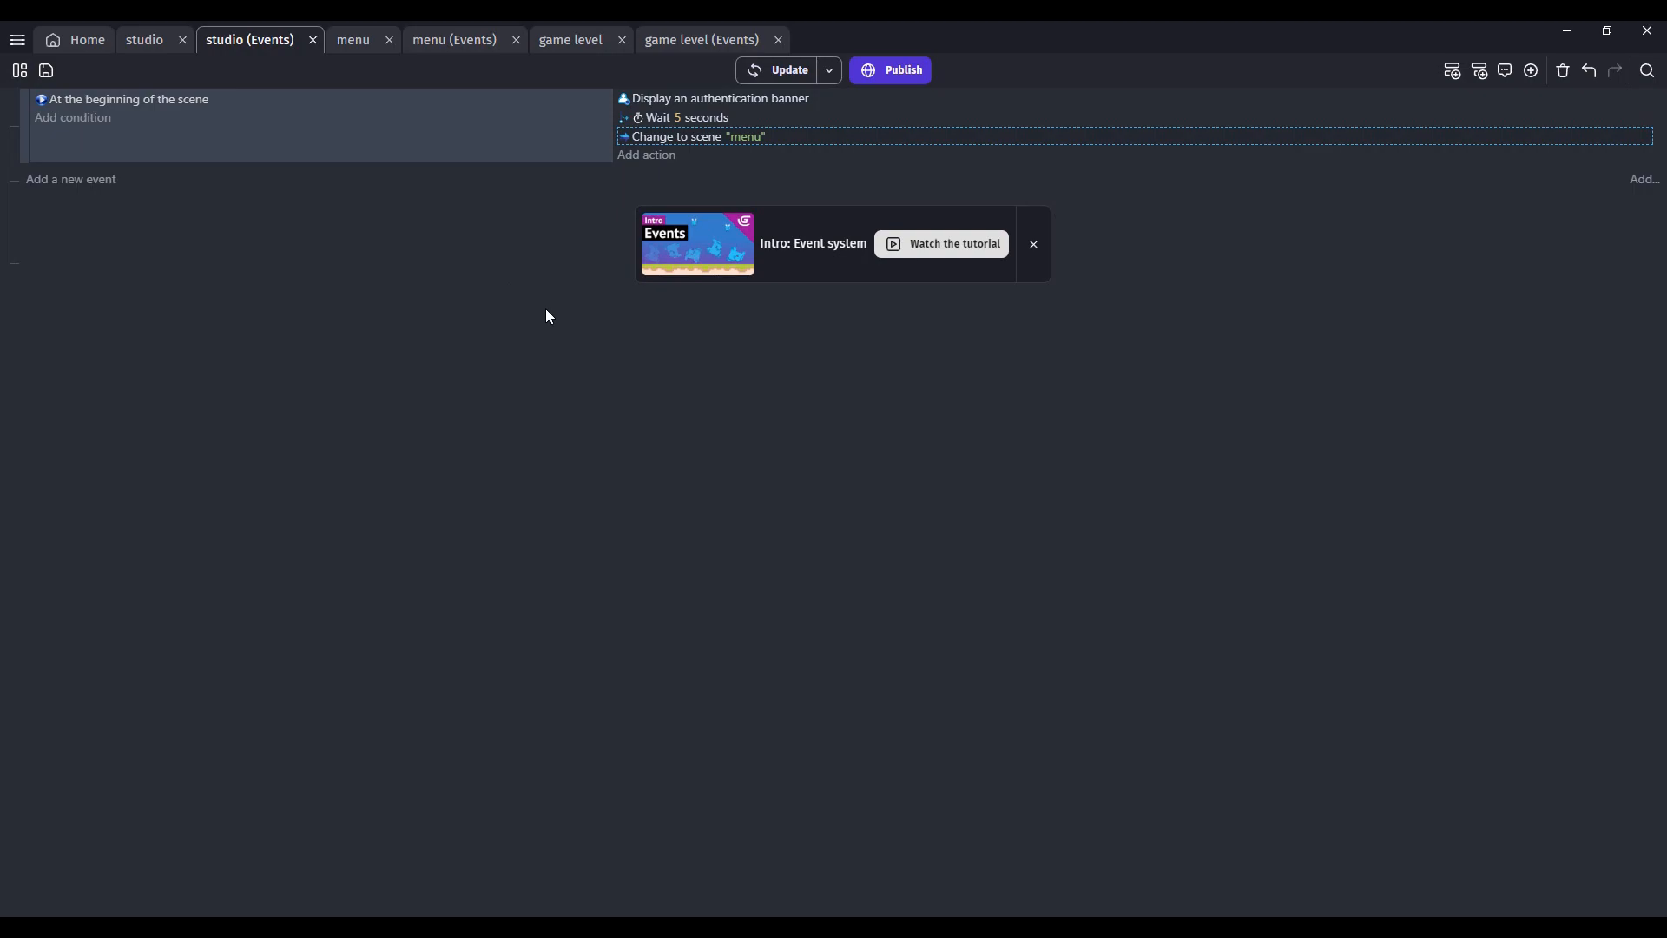
pyautogui.click(109, 180)
# Browse the studio_title conditions for the blank event and search all conditions for "wait".
pyautogui.click(59, 174)
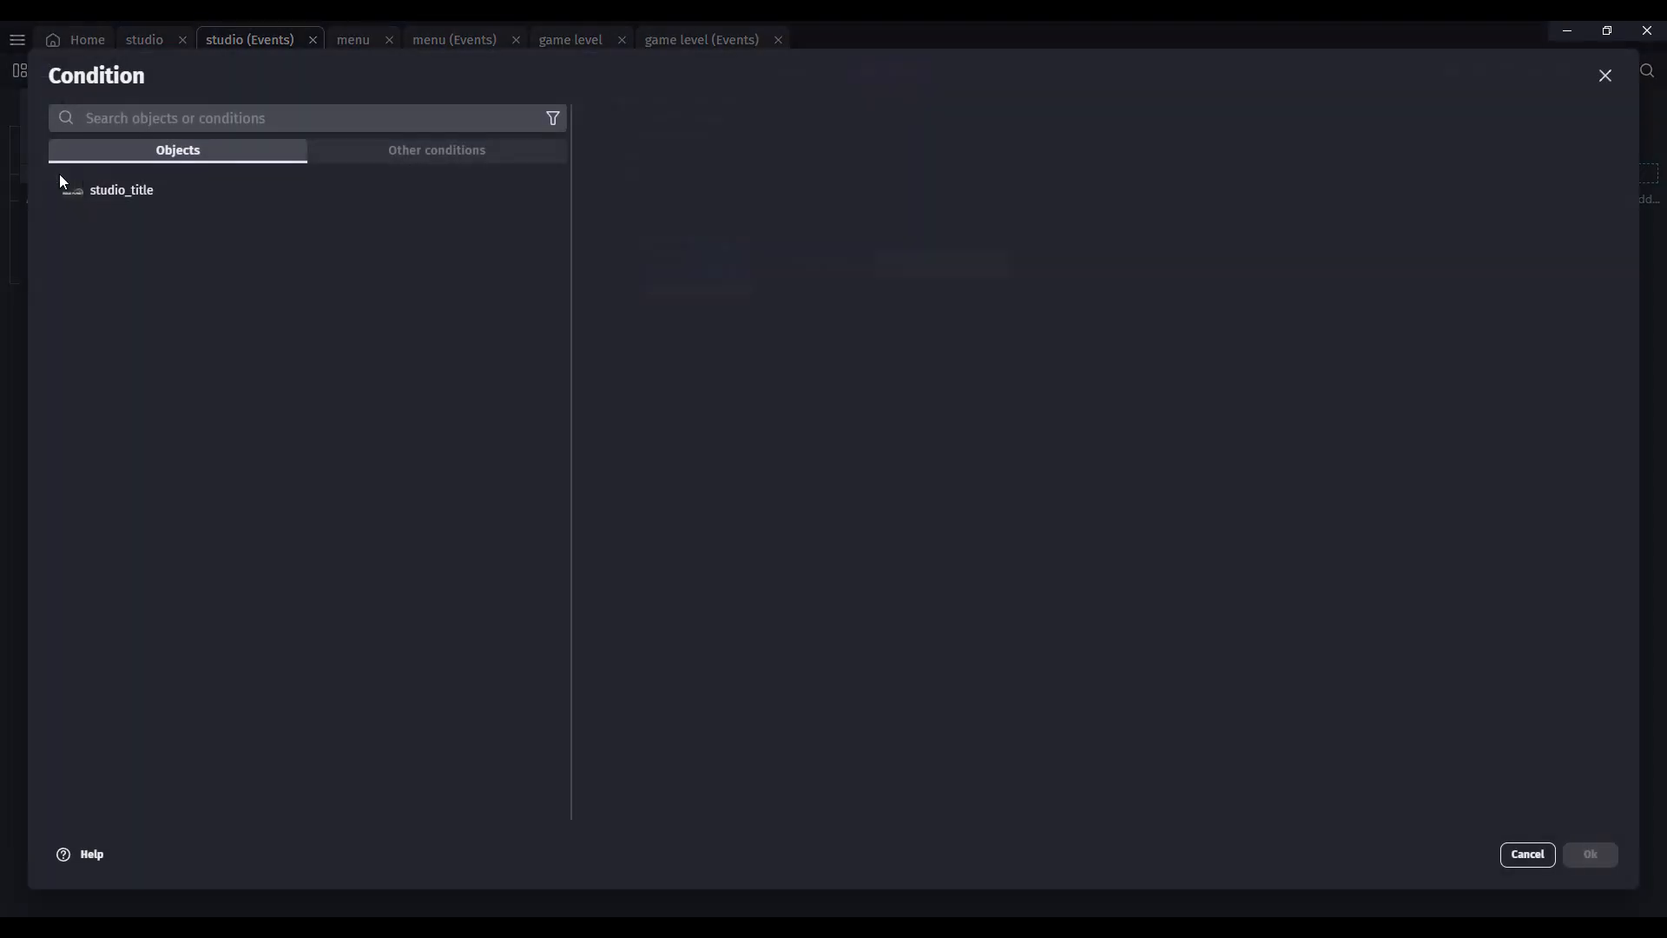
pyautogui.click(113, 121)
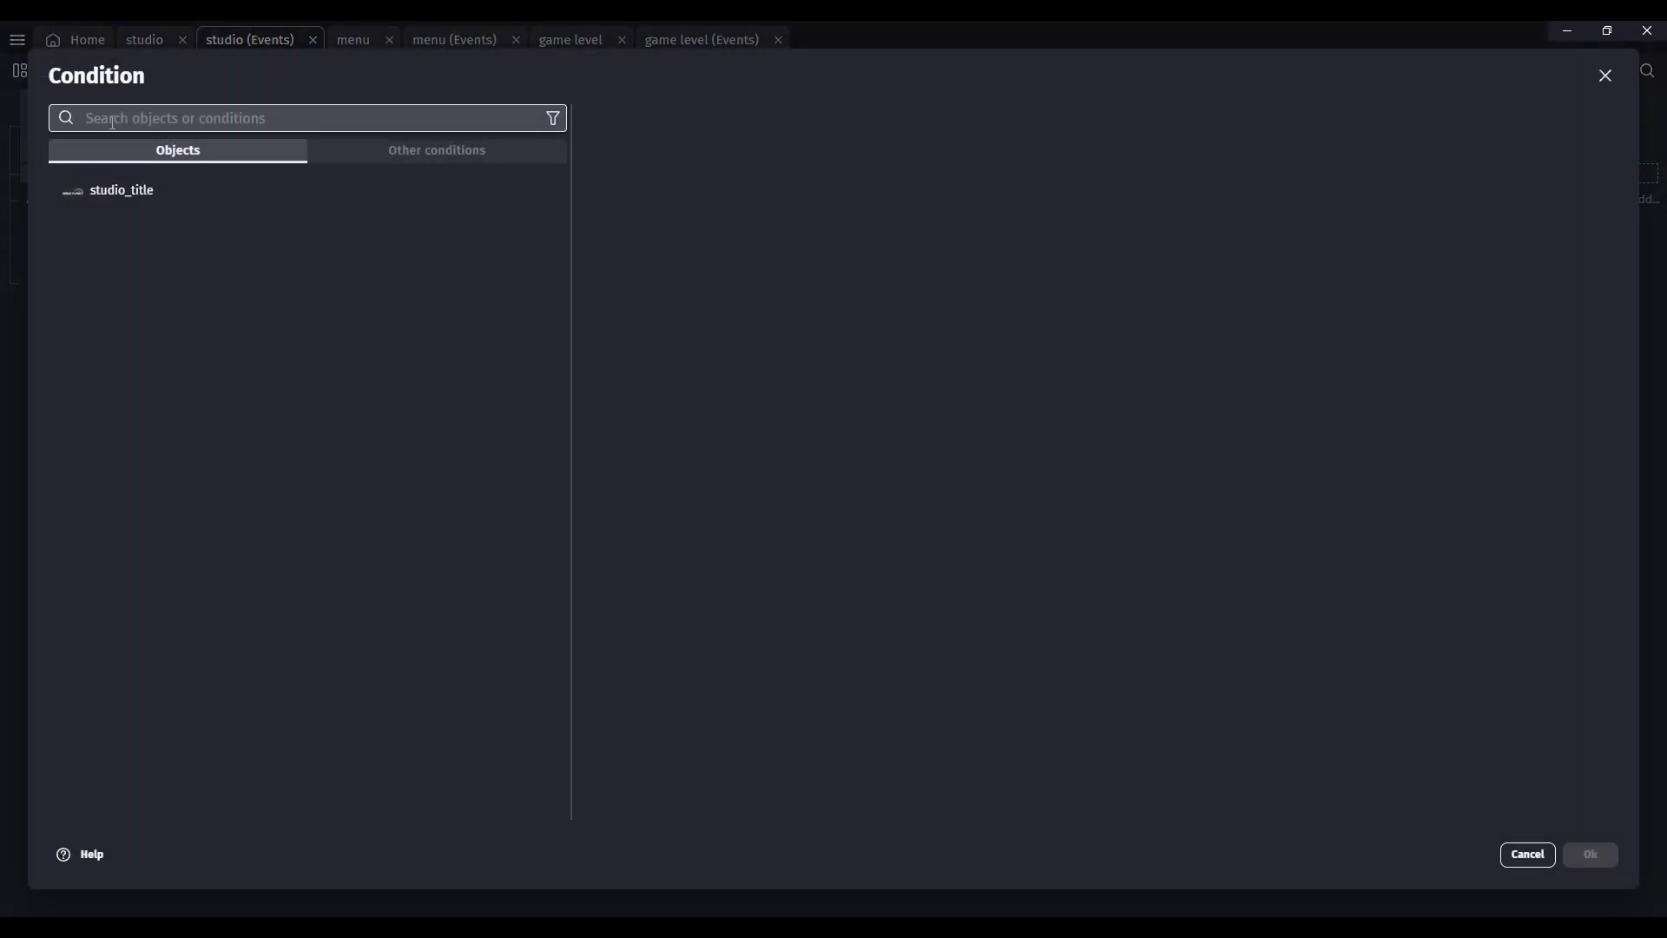
pyautogui.click(179, 190)
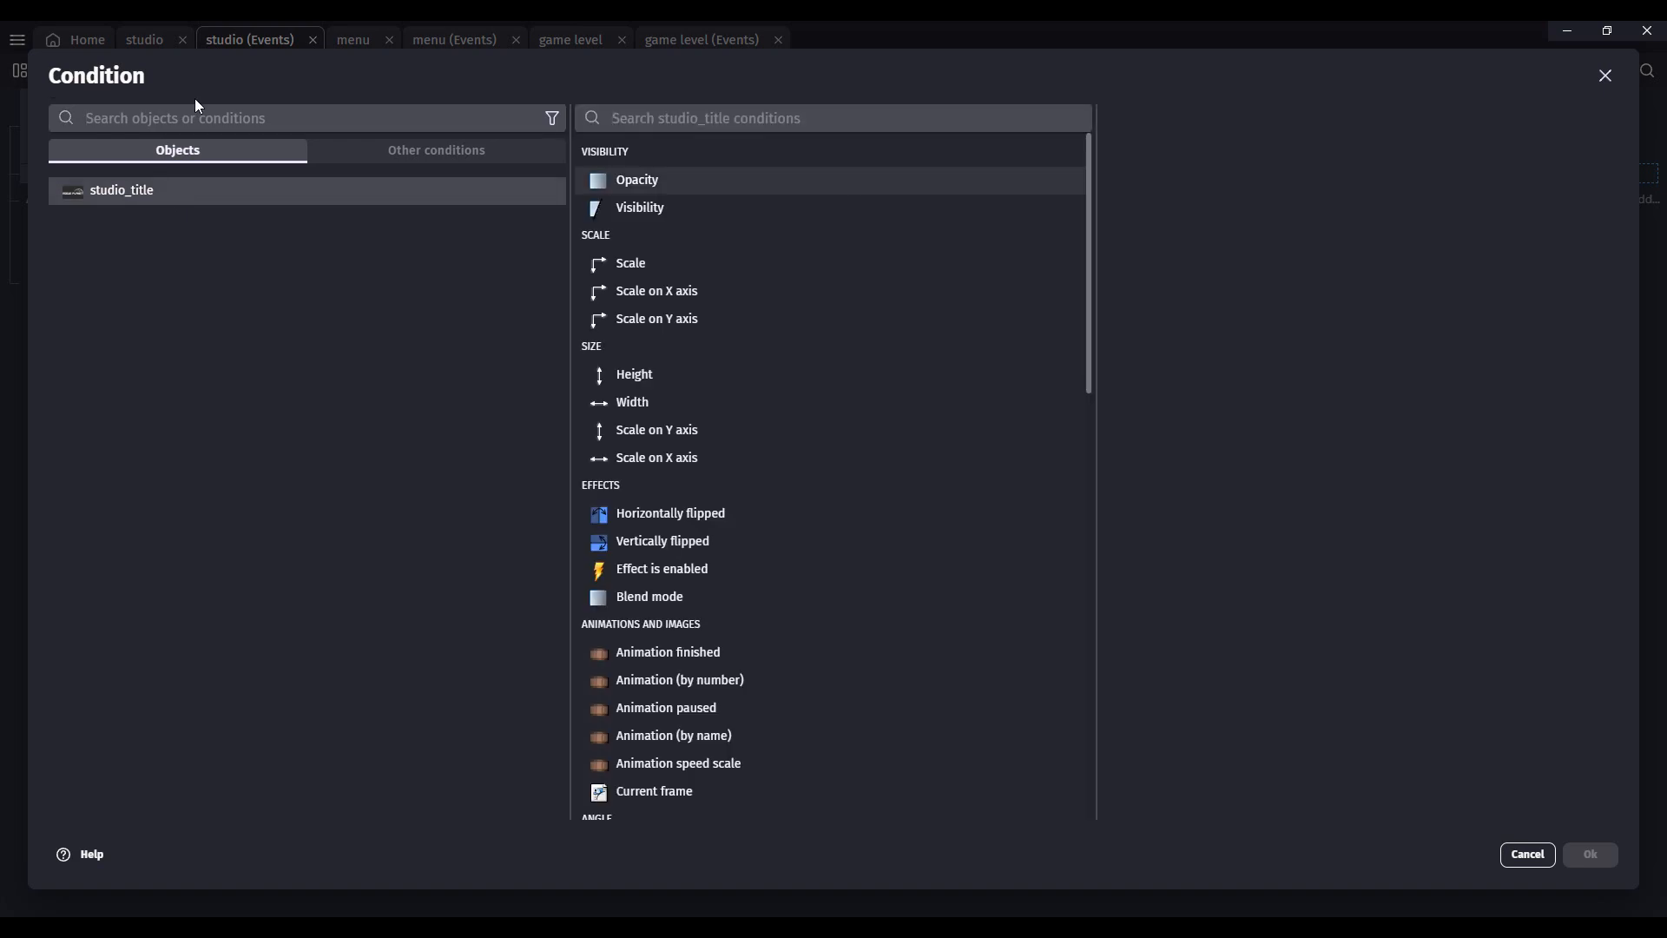
pyautogui.click(155, 116)
pyautogui.write('wait')
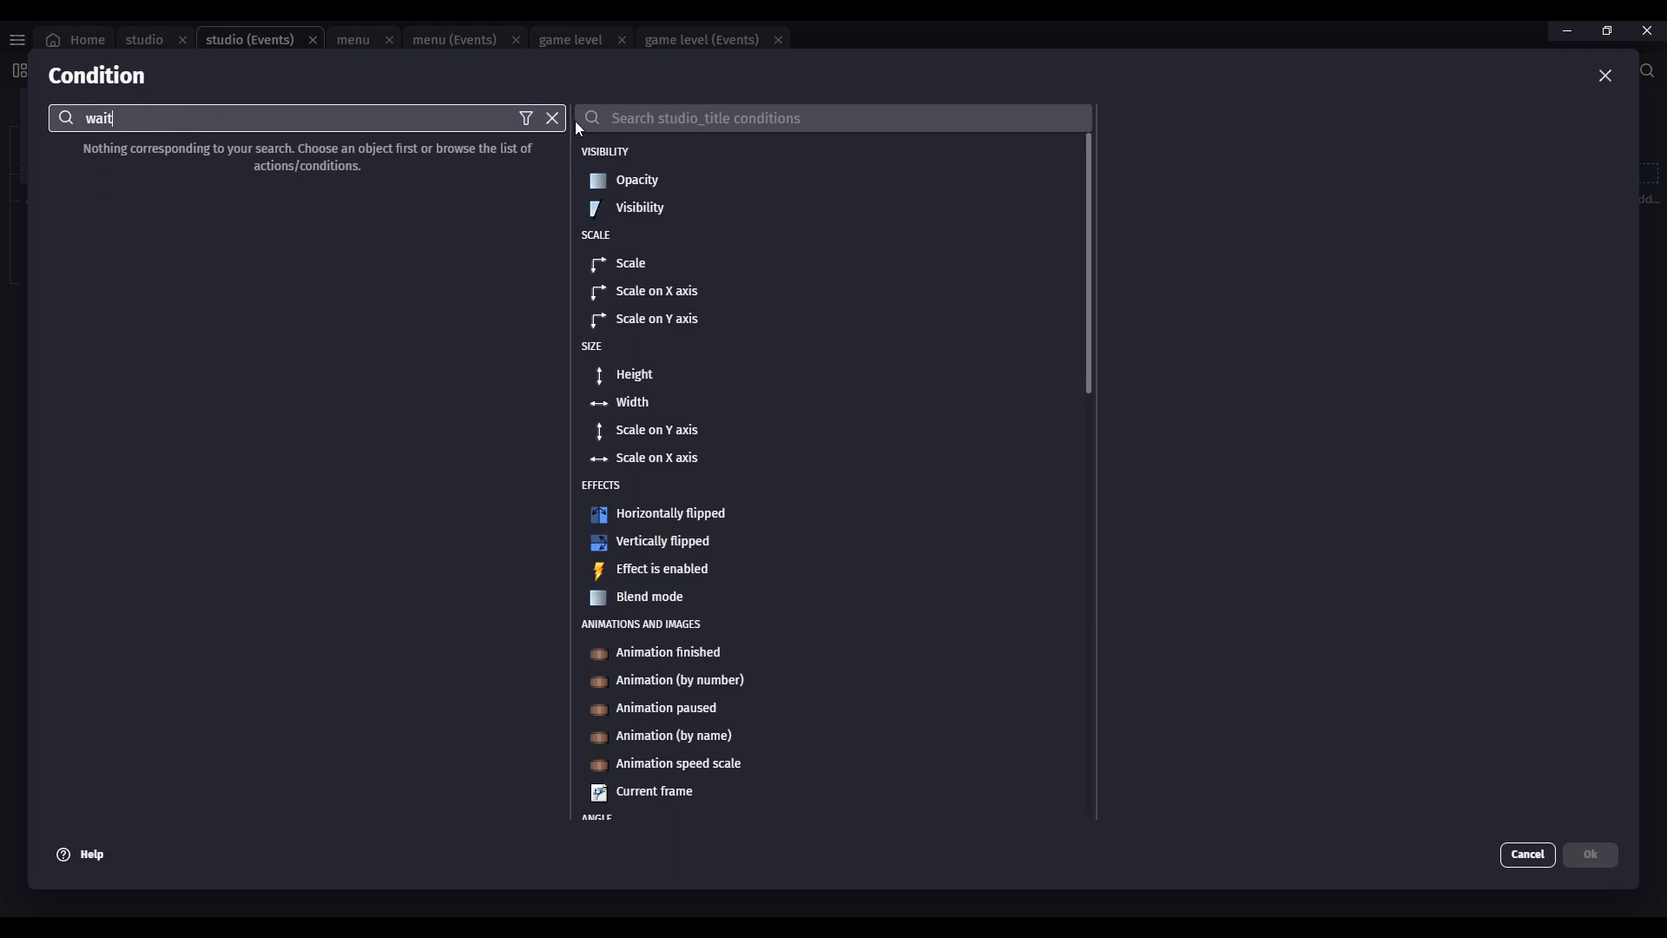
pyautogui.click(551, 121)
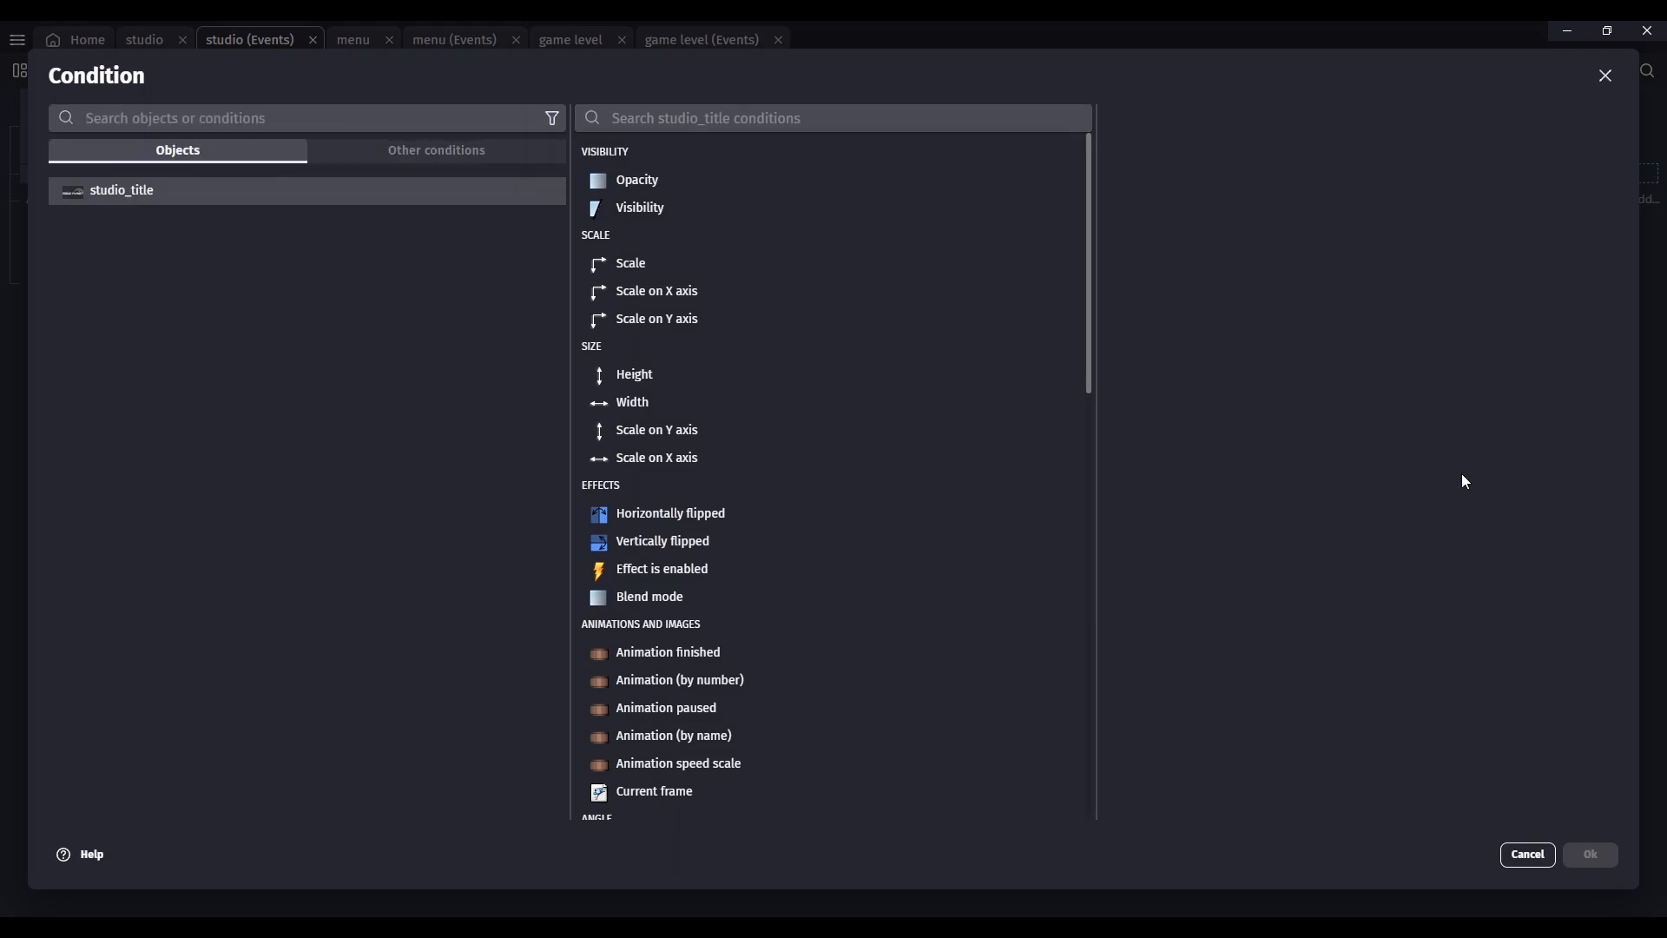
pyautogui.click(1529, 856)
pyautogui.click(60, 178)
pyautogui.press('Escape')
pyautogui.click(71, 202)
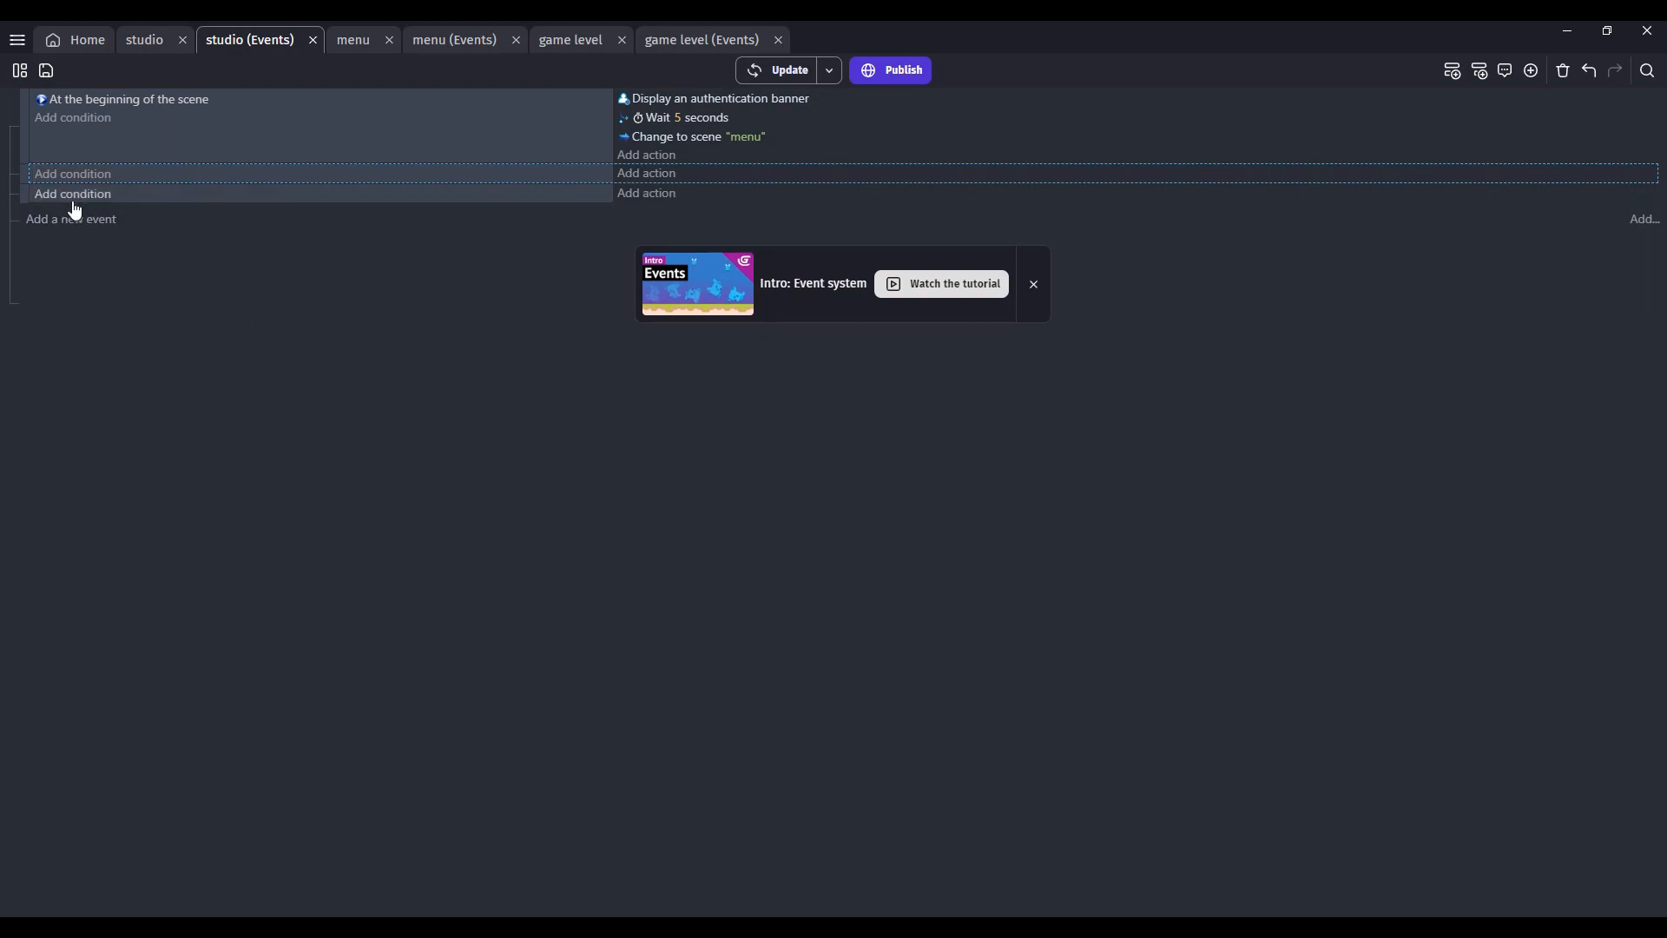
pyautogui.rightClick(226, 196)
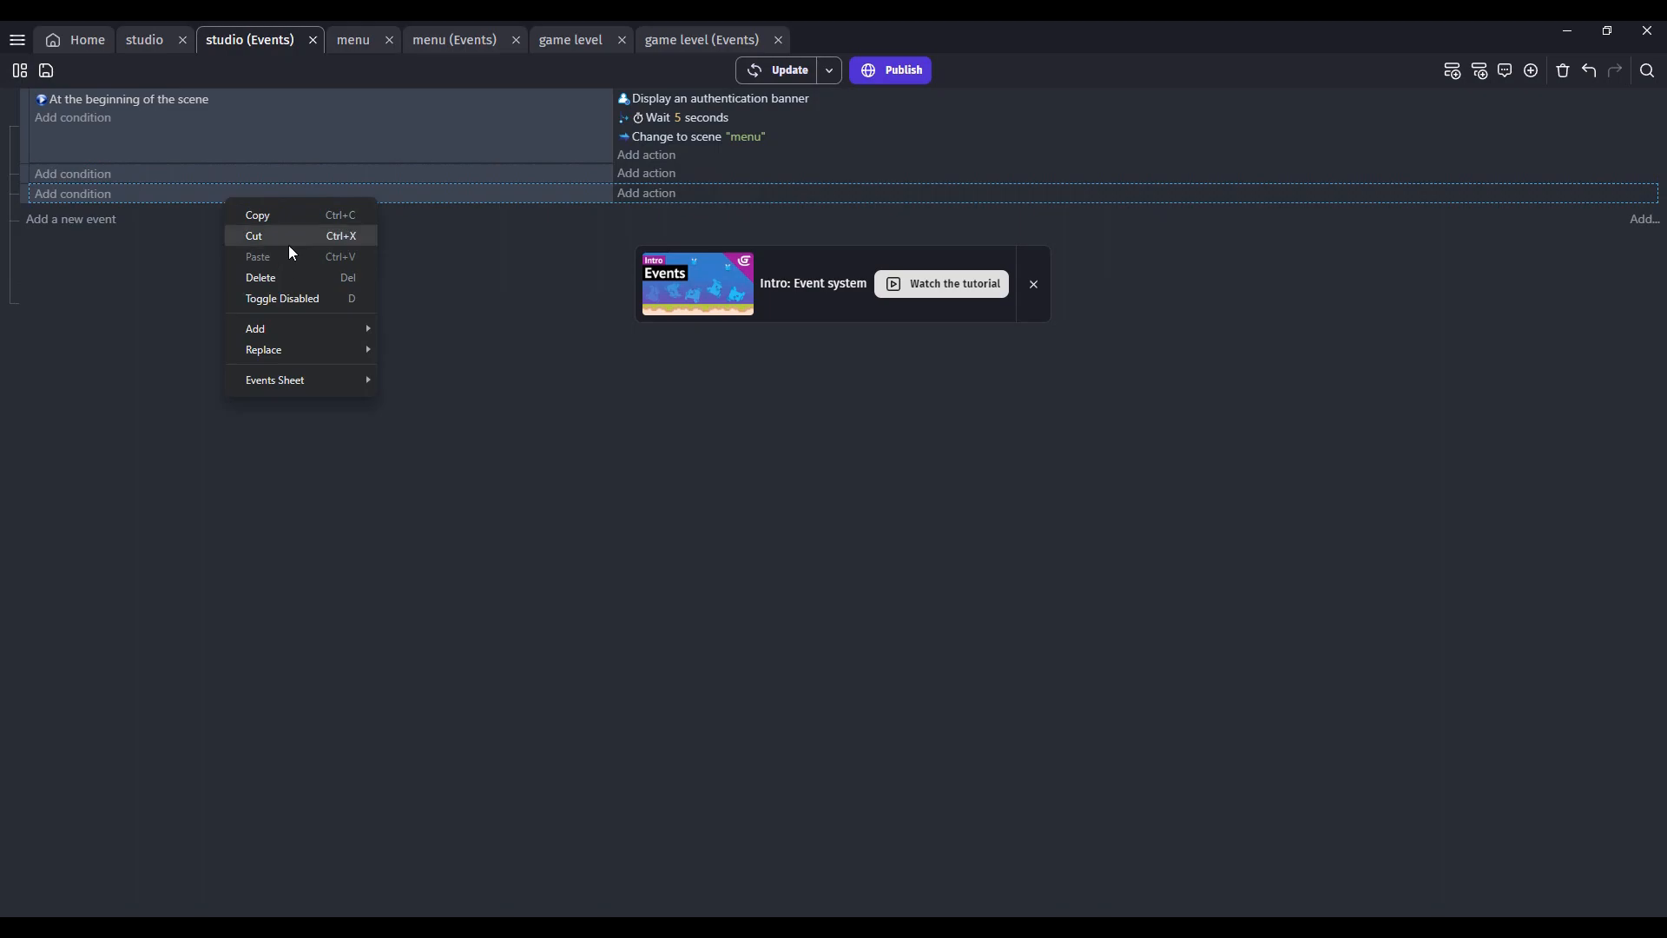
pyautogui.click(276, 277)
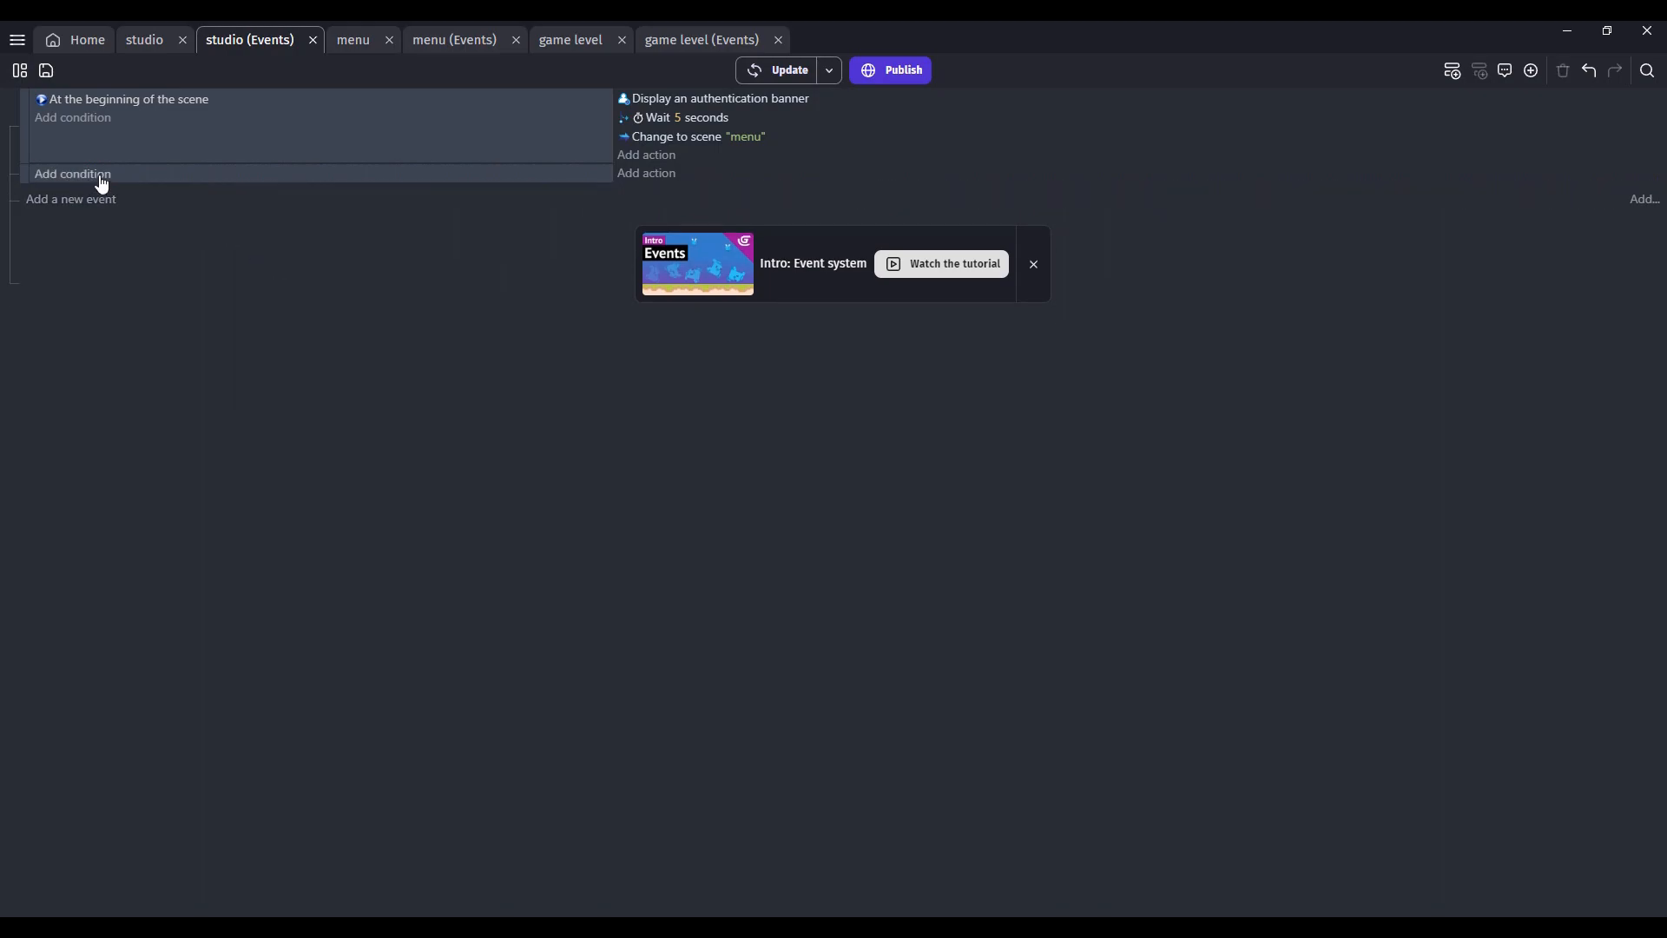
# Search both the full condition list and the studio_title conditions for "wait" for the blank event.
pyautogui.click(102, 176)
pyautogui.click(177, 119)
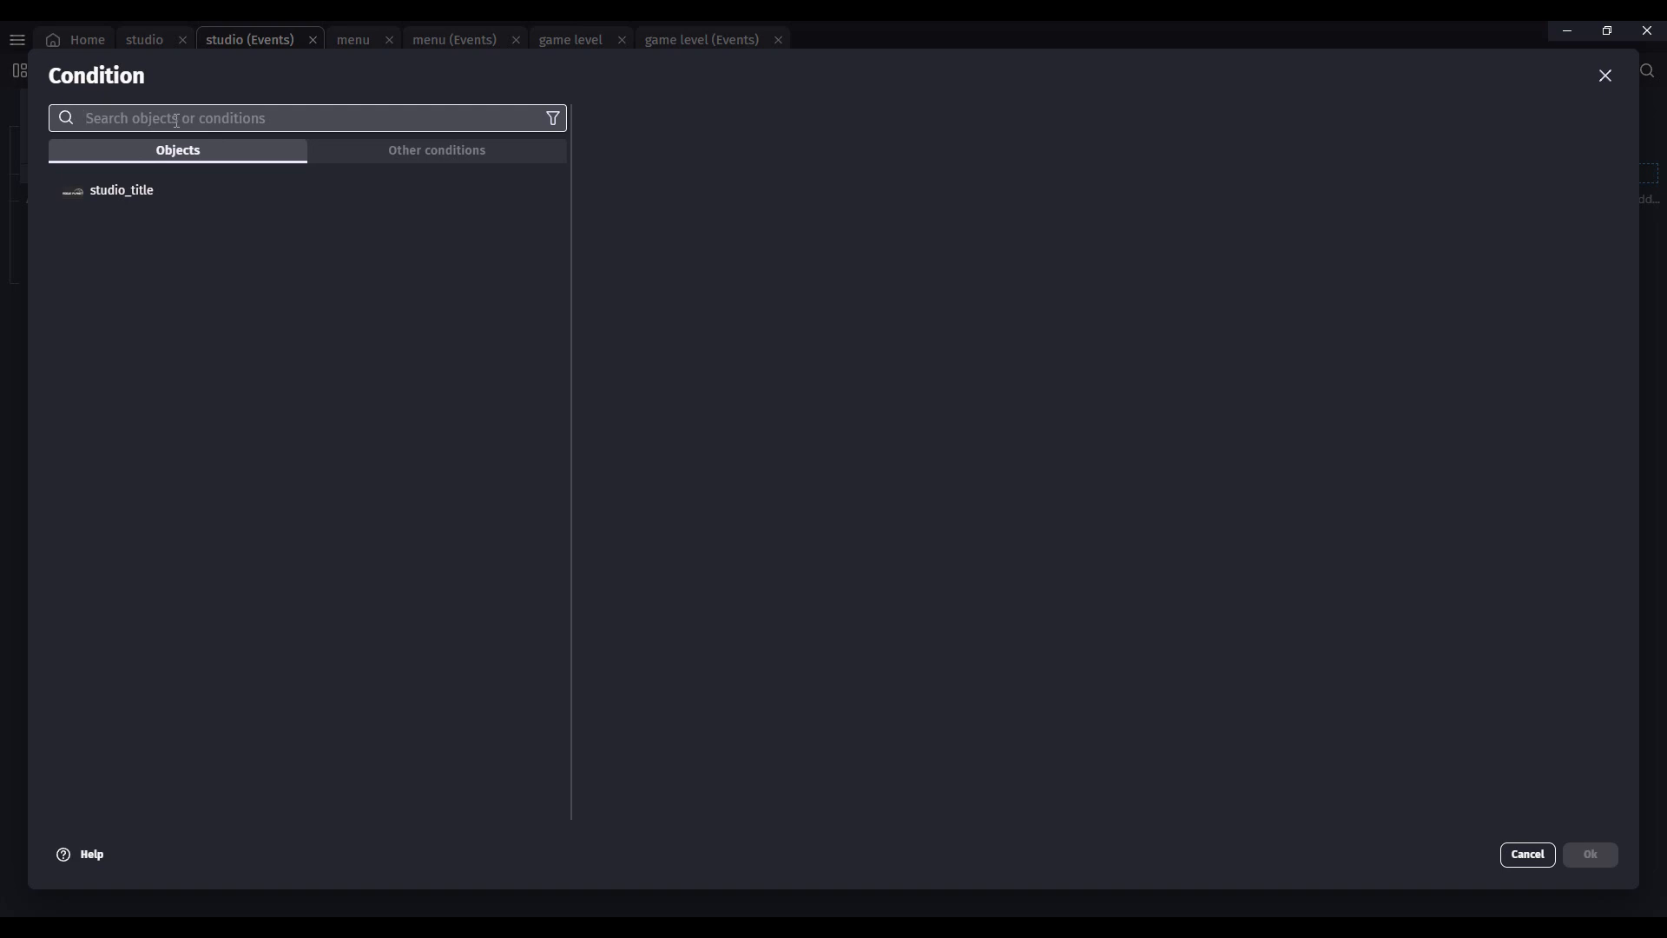
pyautogui.write('wait')
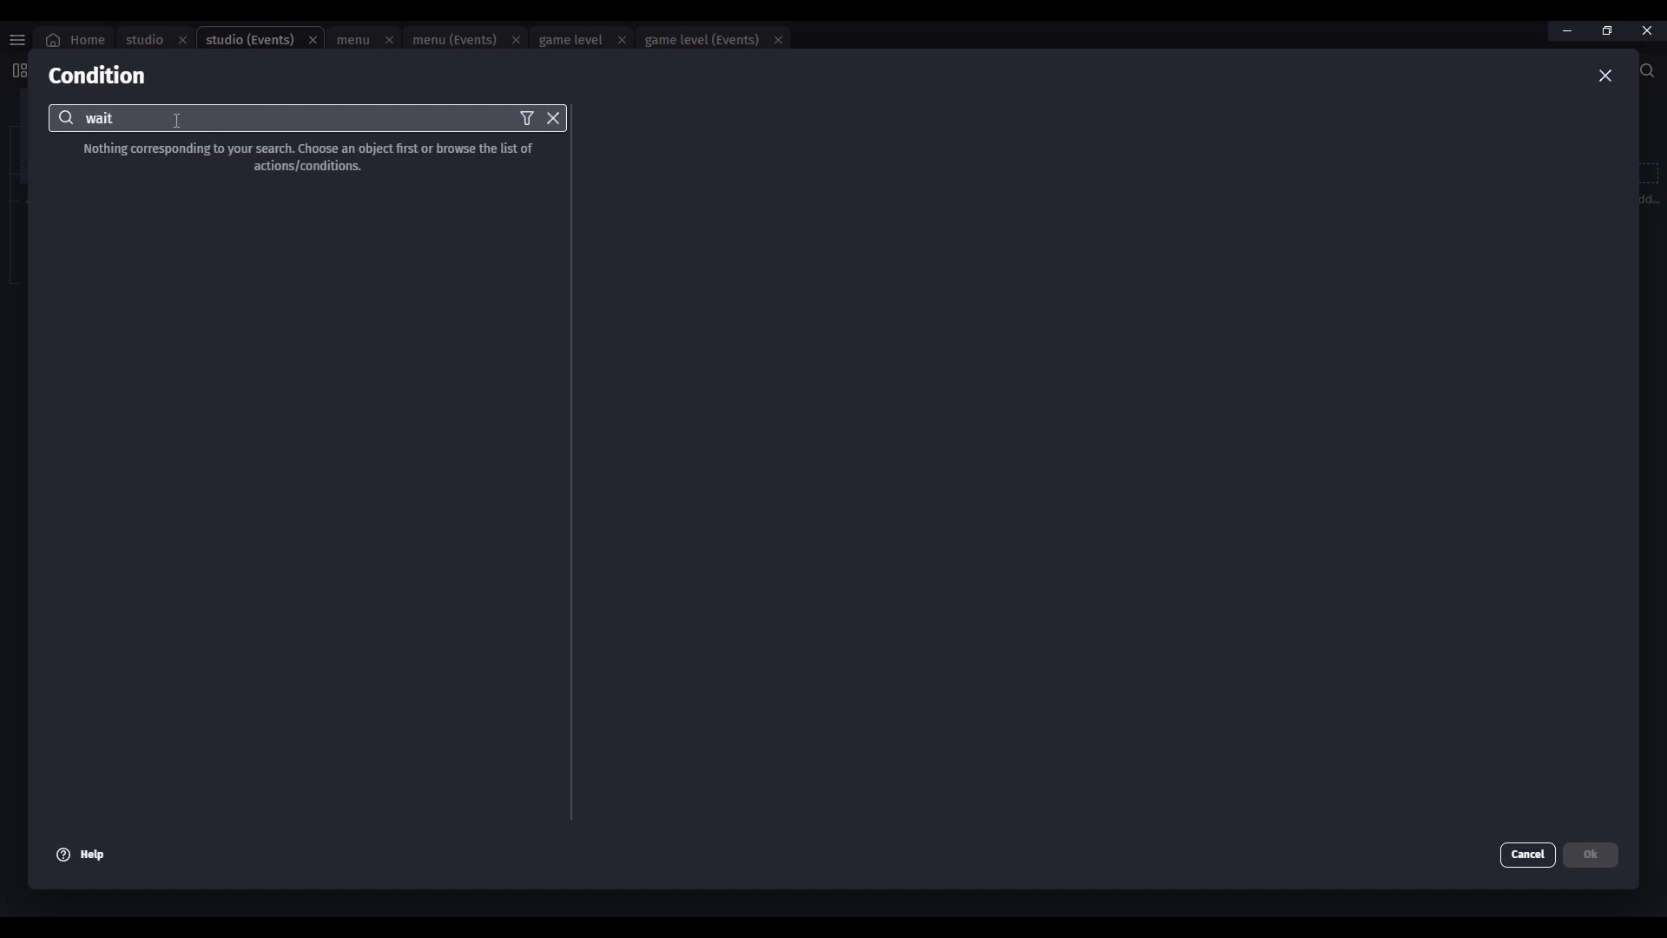
pyautogui.hotkey('ctrl', 'a')
pyautogui.press('BackSpace')
pyautogui.click(124, 195)
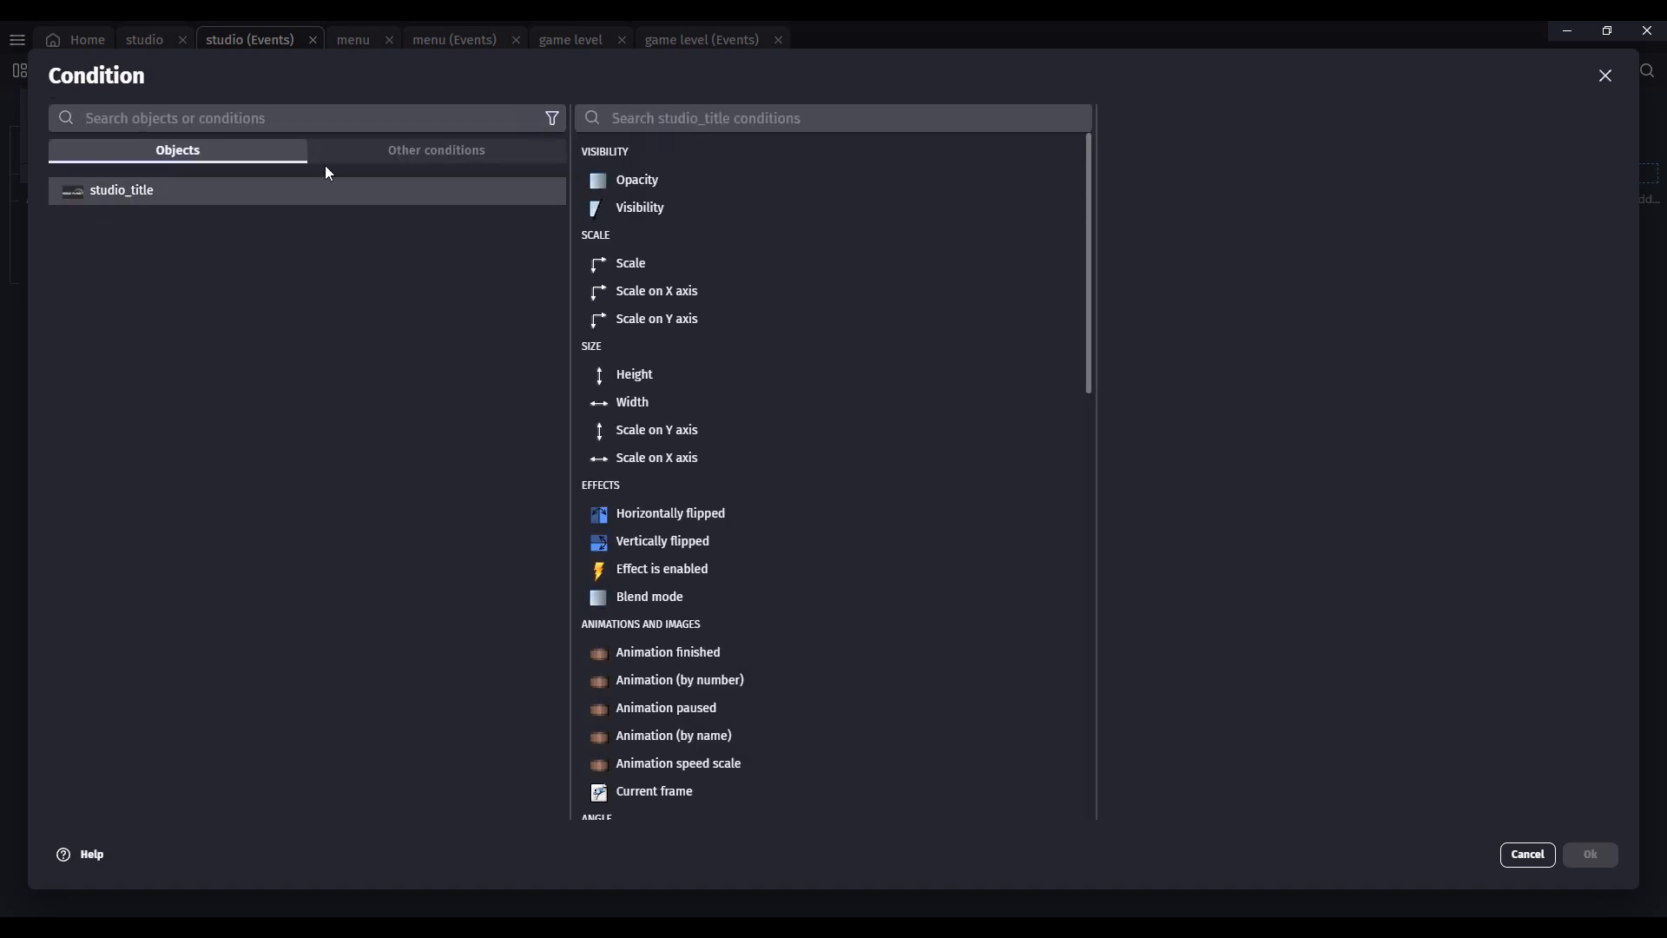
pyautogui.click(678, 118)
pyautogui.write('wai')
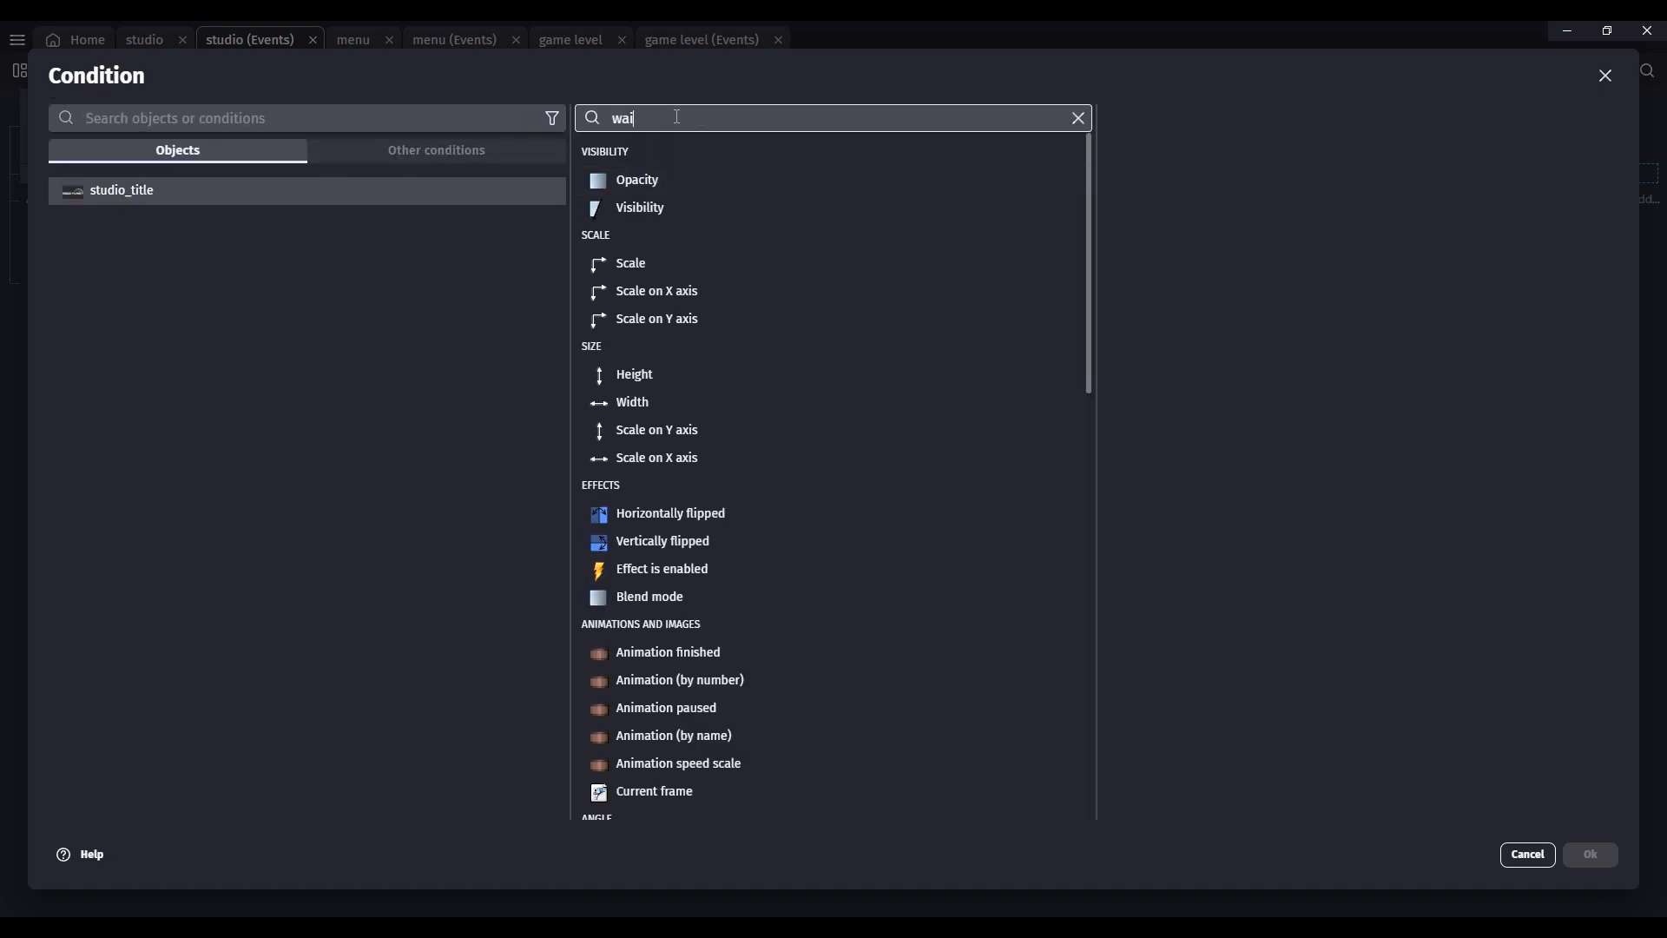
pyautogui.write('t')
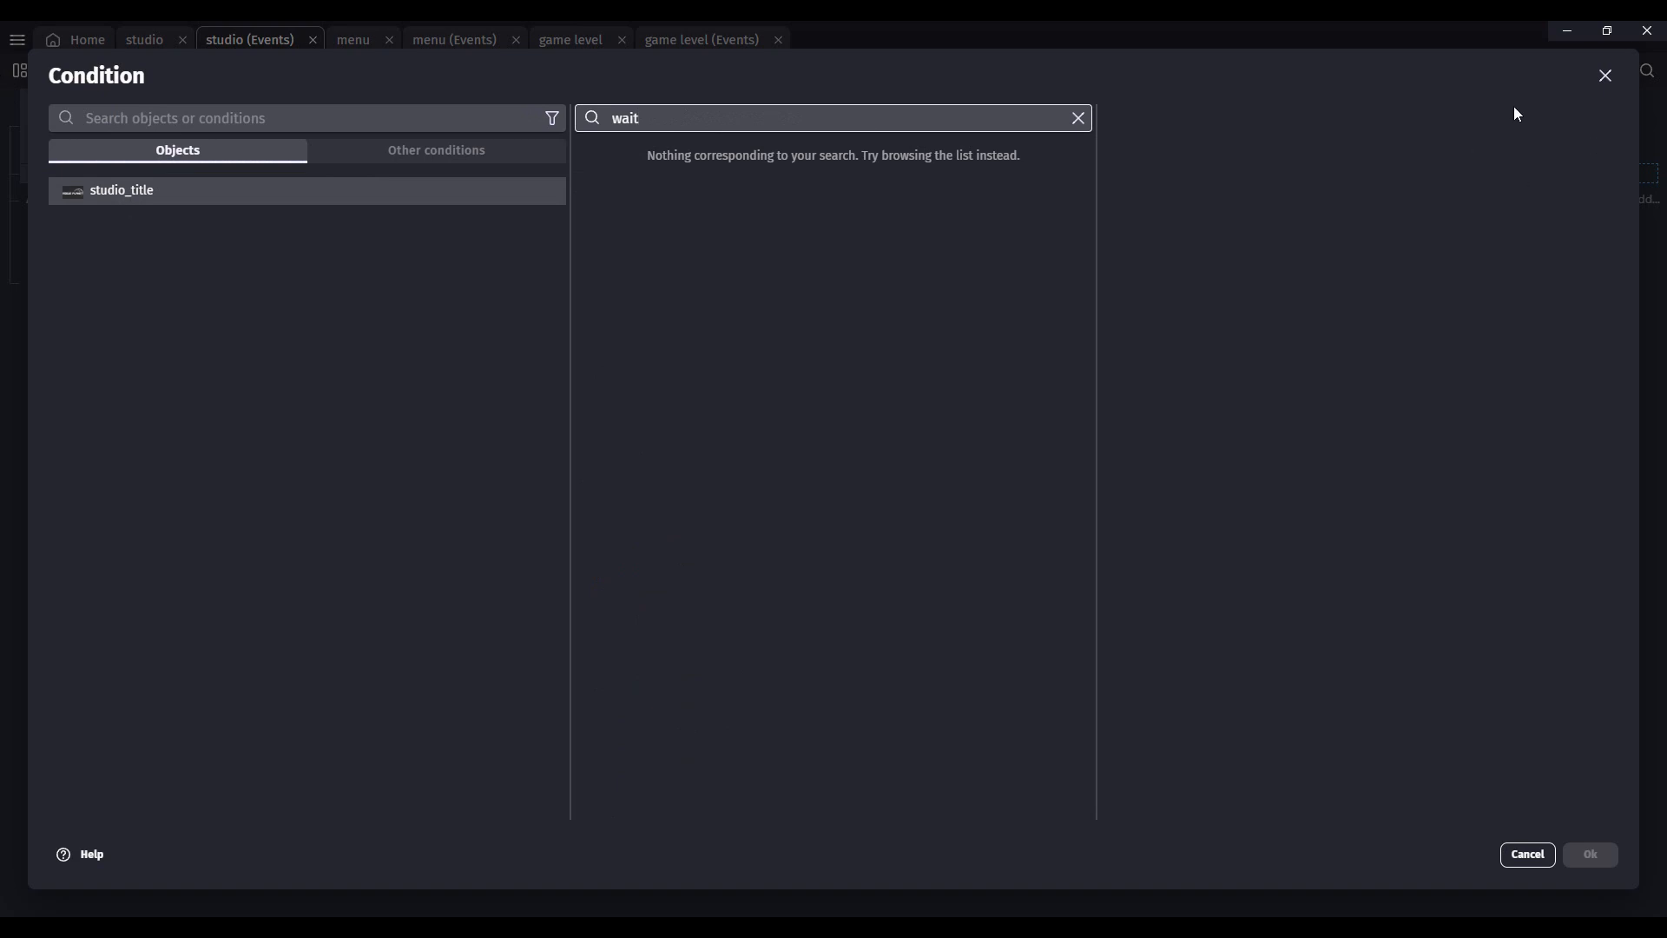
pyautogui.click(1600, 82)
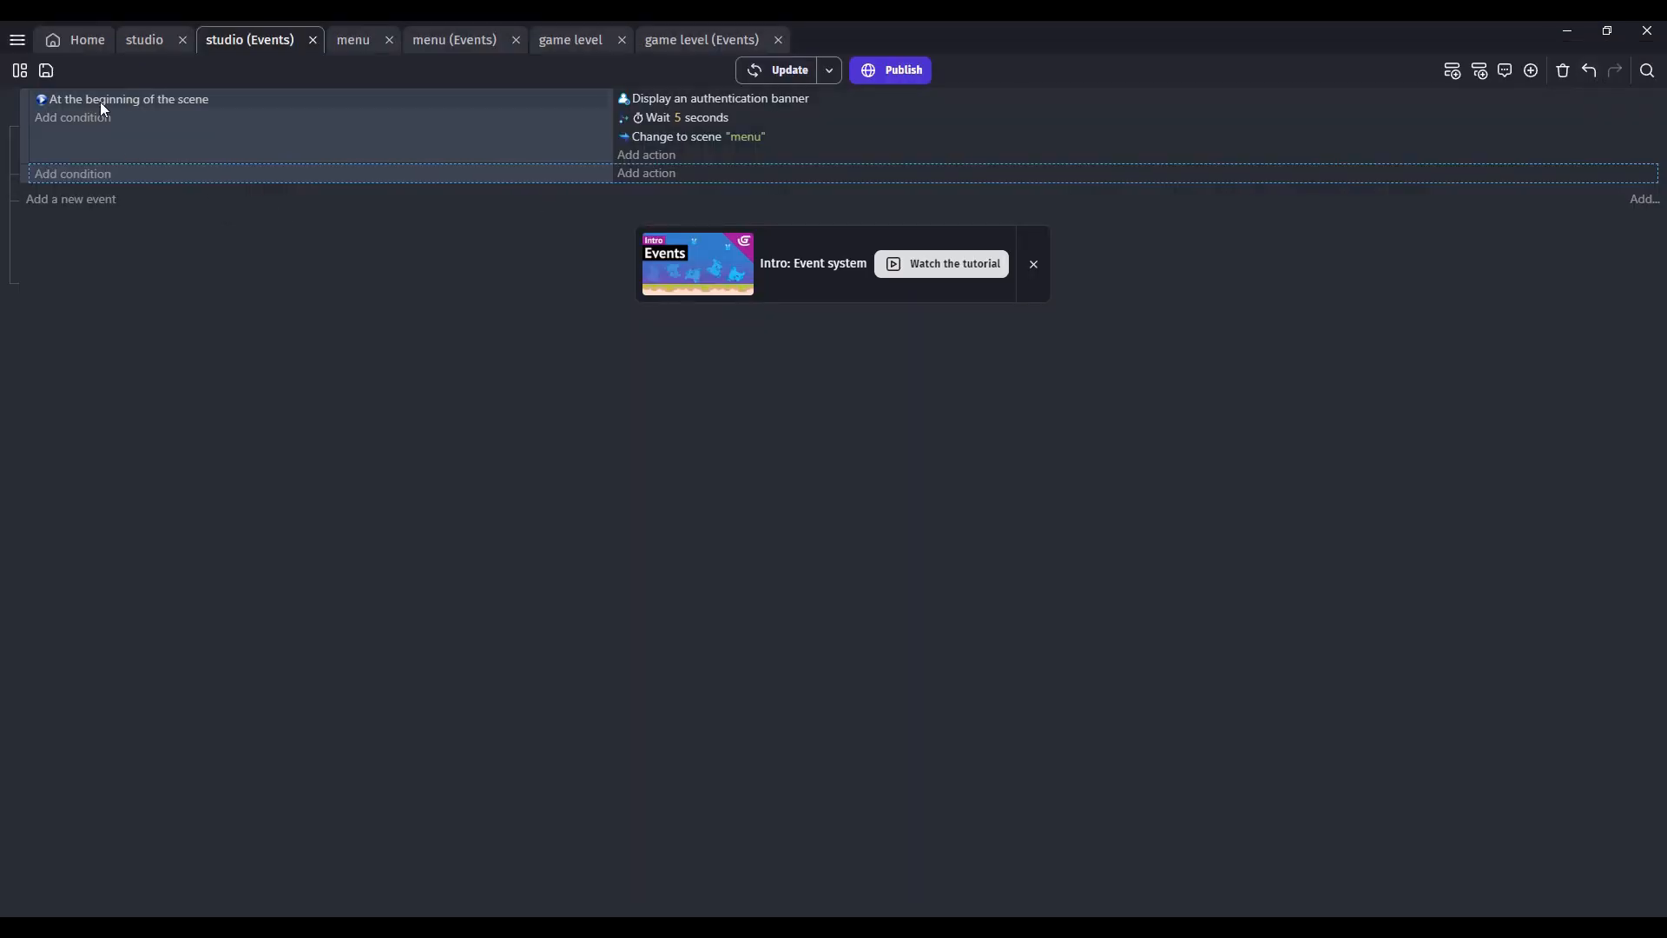
pyautogui.click(70, 209)
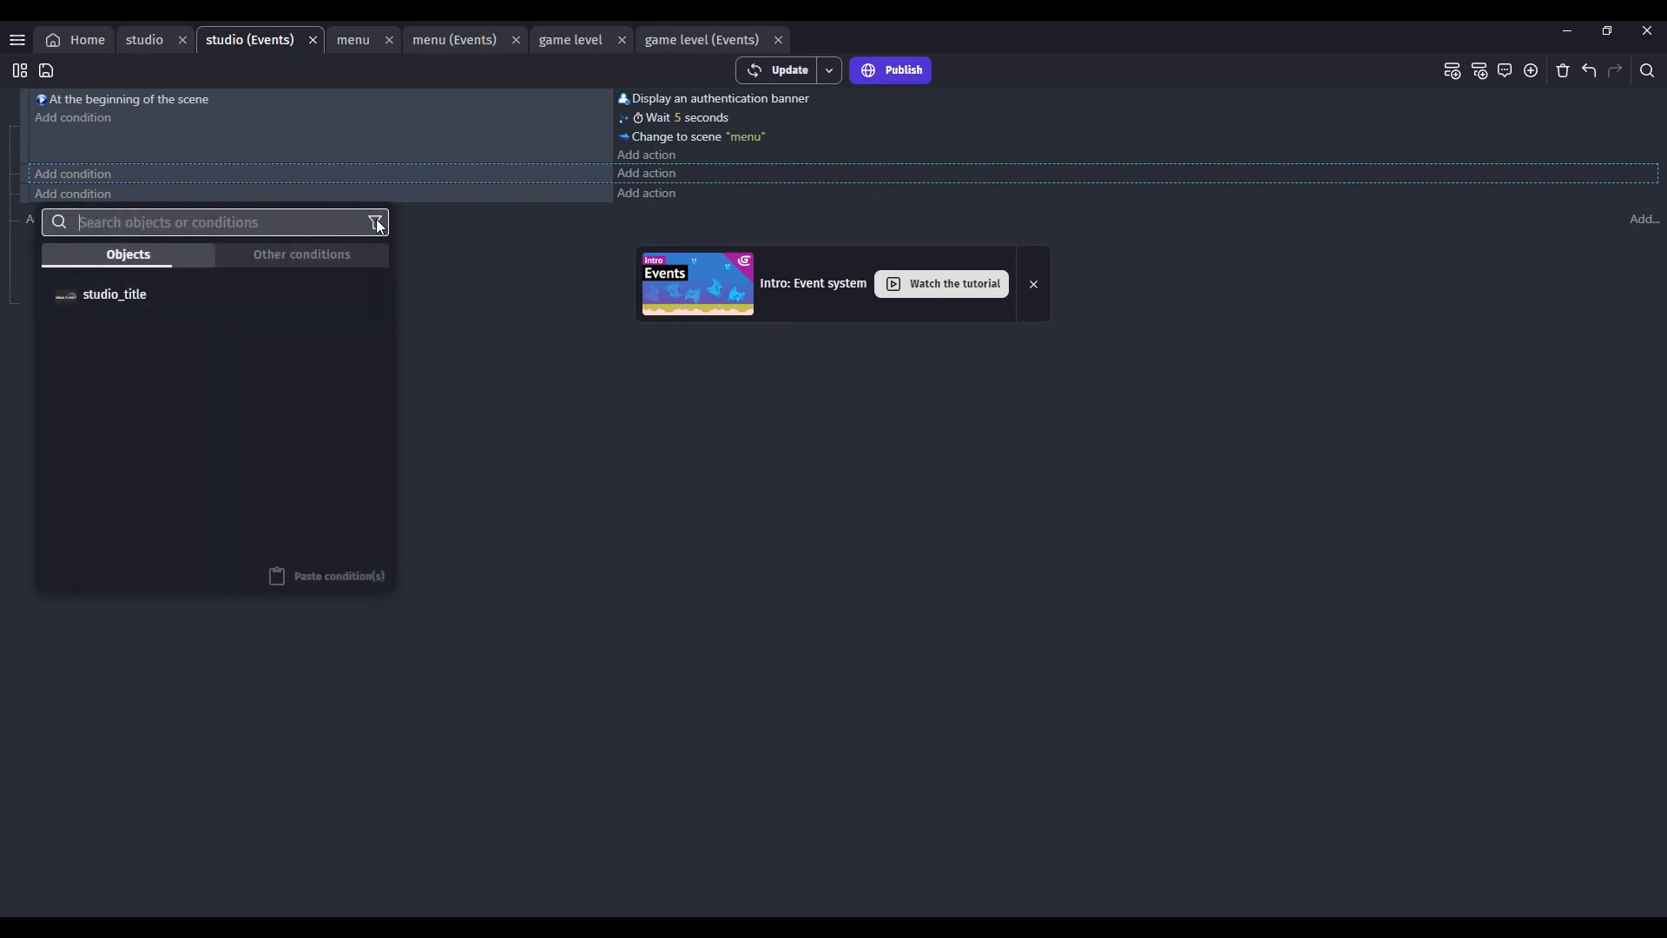
pyautogui.click(450, 491)
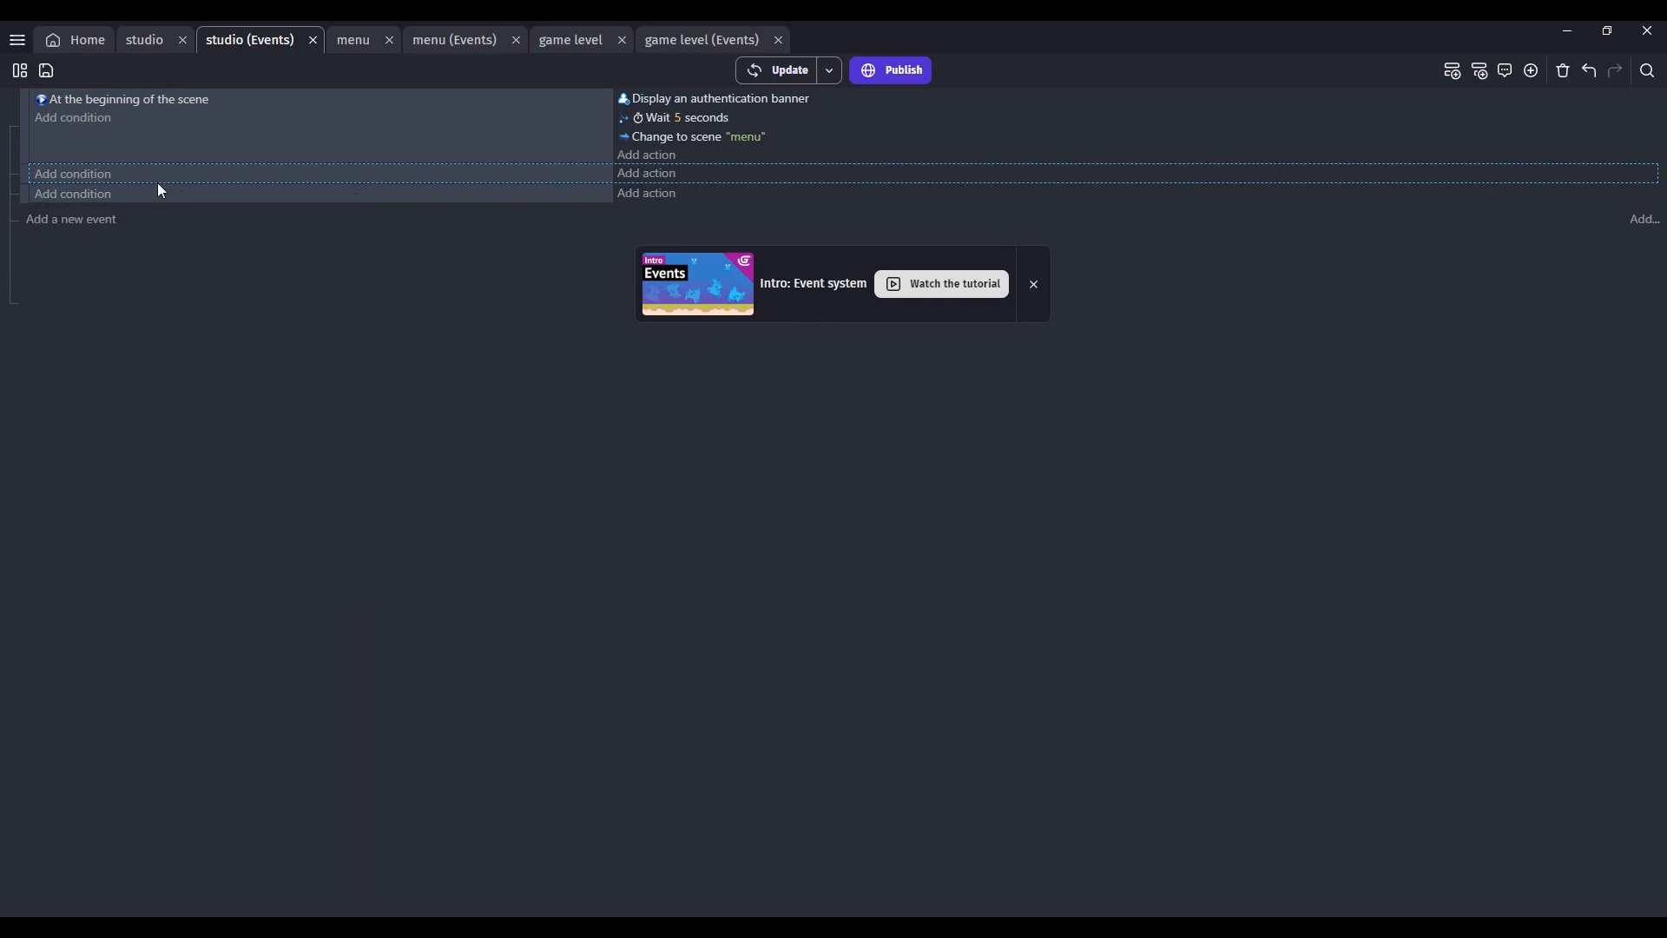
pyautogui.click(96, 193)
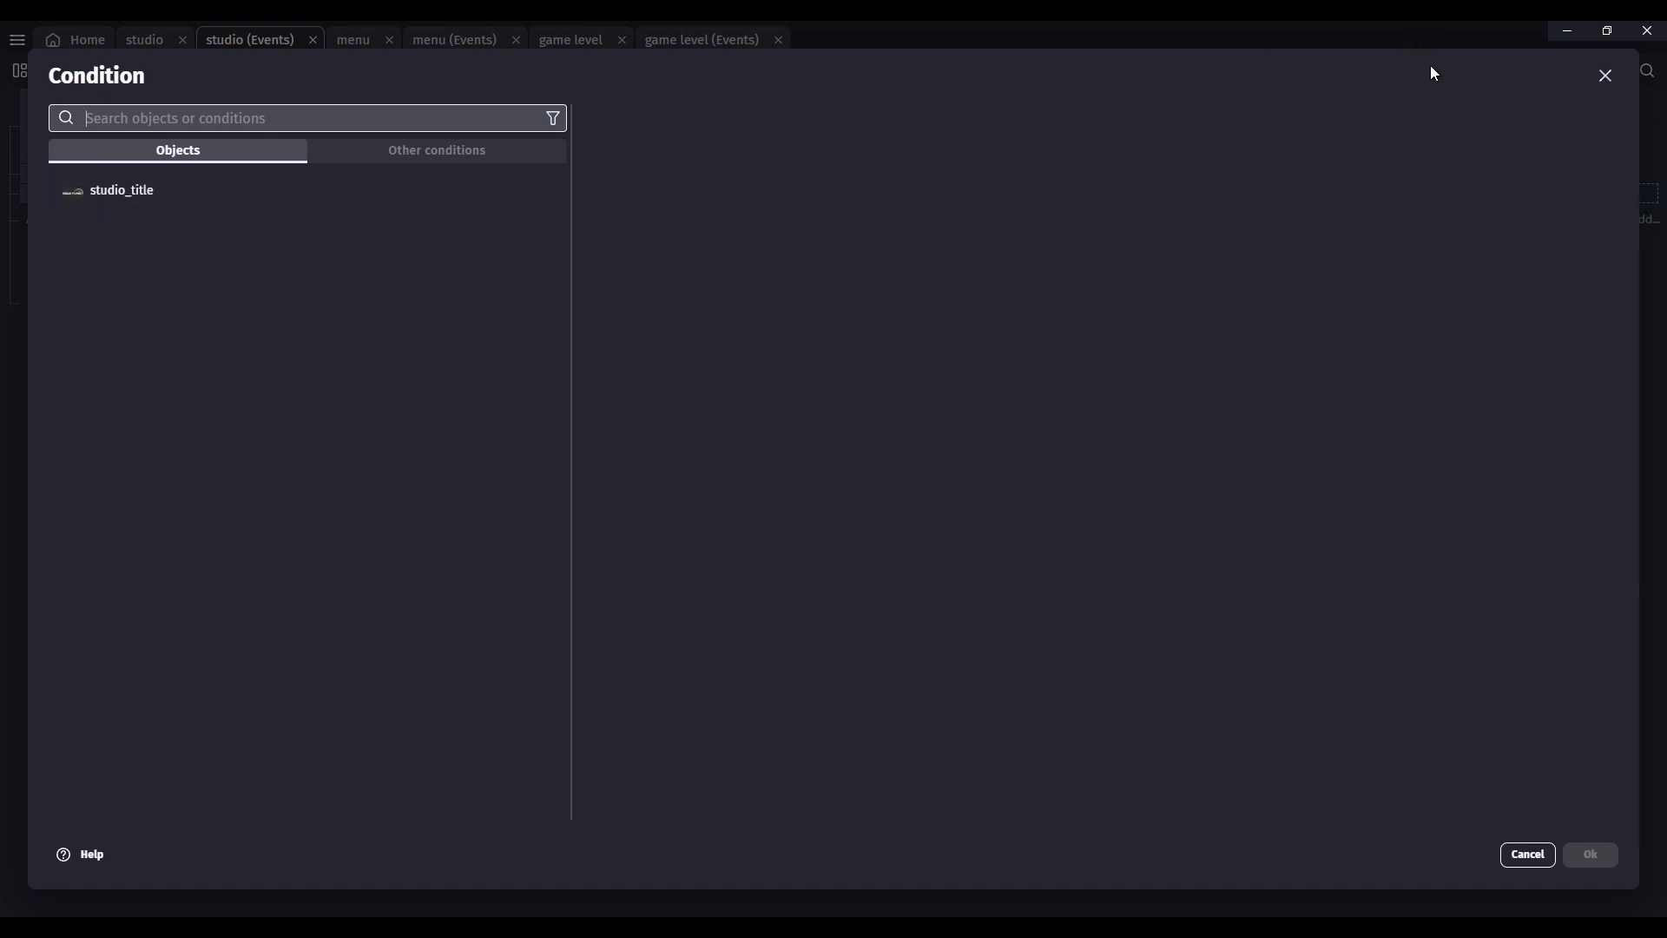
pyautogui.click(1614, 76)
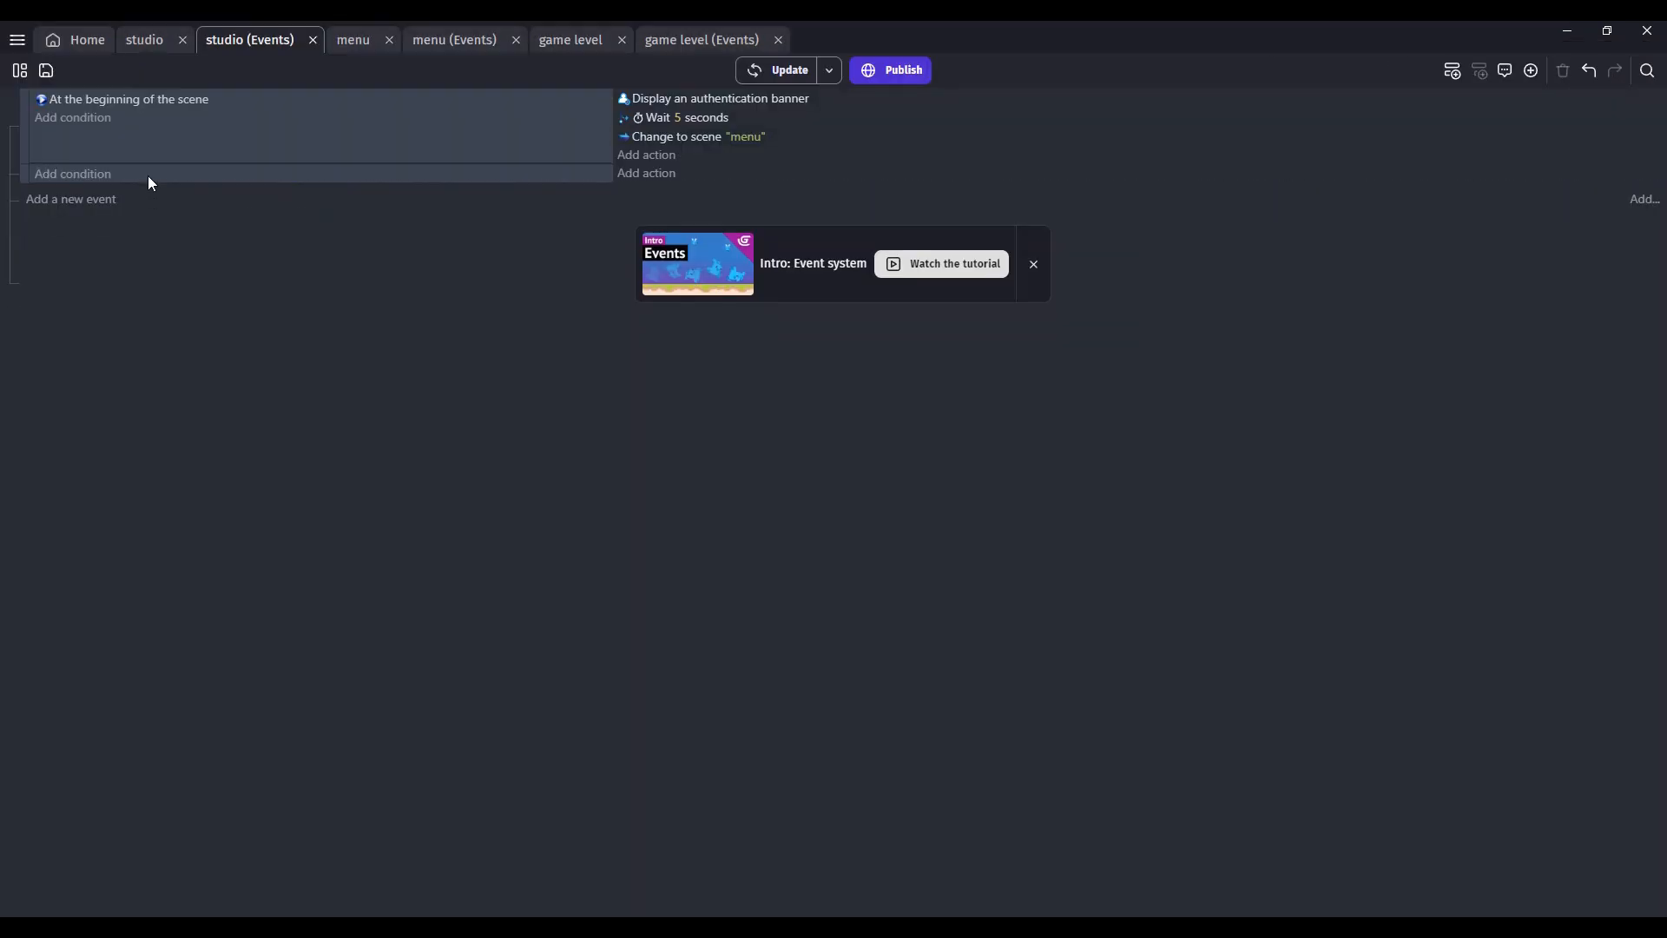
# Add the condition "At the beginning of the scene" to the blank event in the studio event sheet.
pyautogui.click(103, 176)
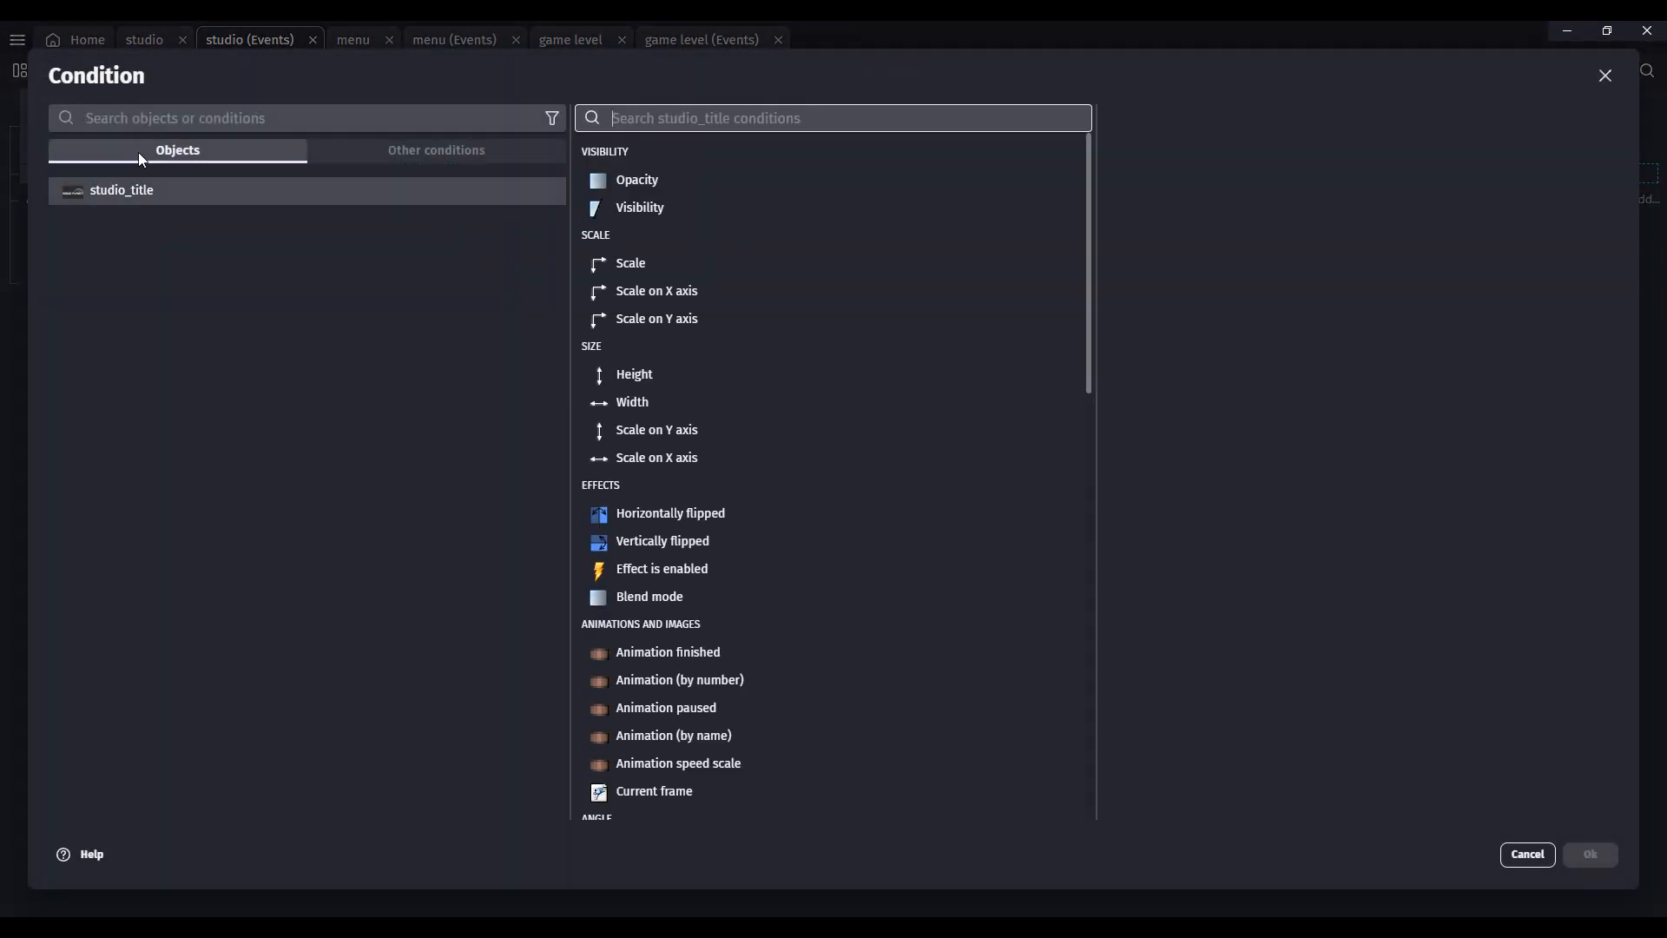
pyautogui.click(164, 117)
pyautogui.write('sce')
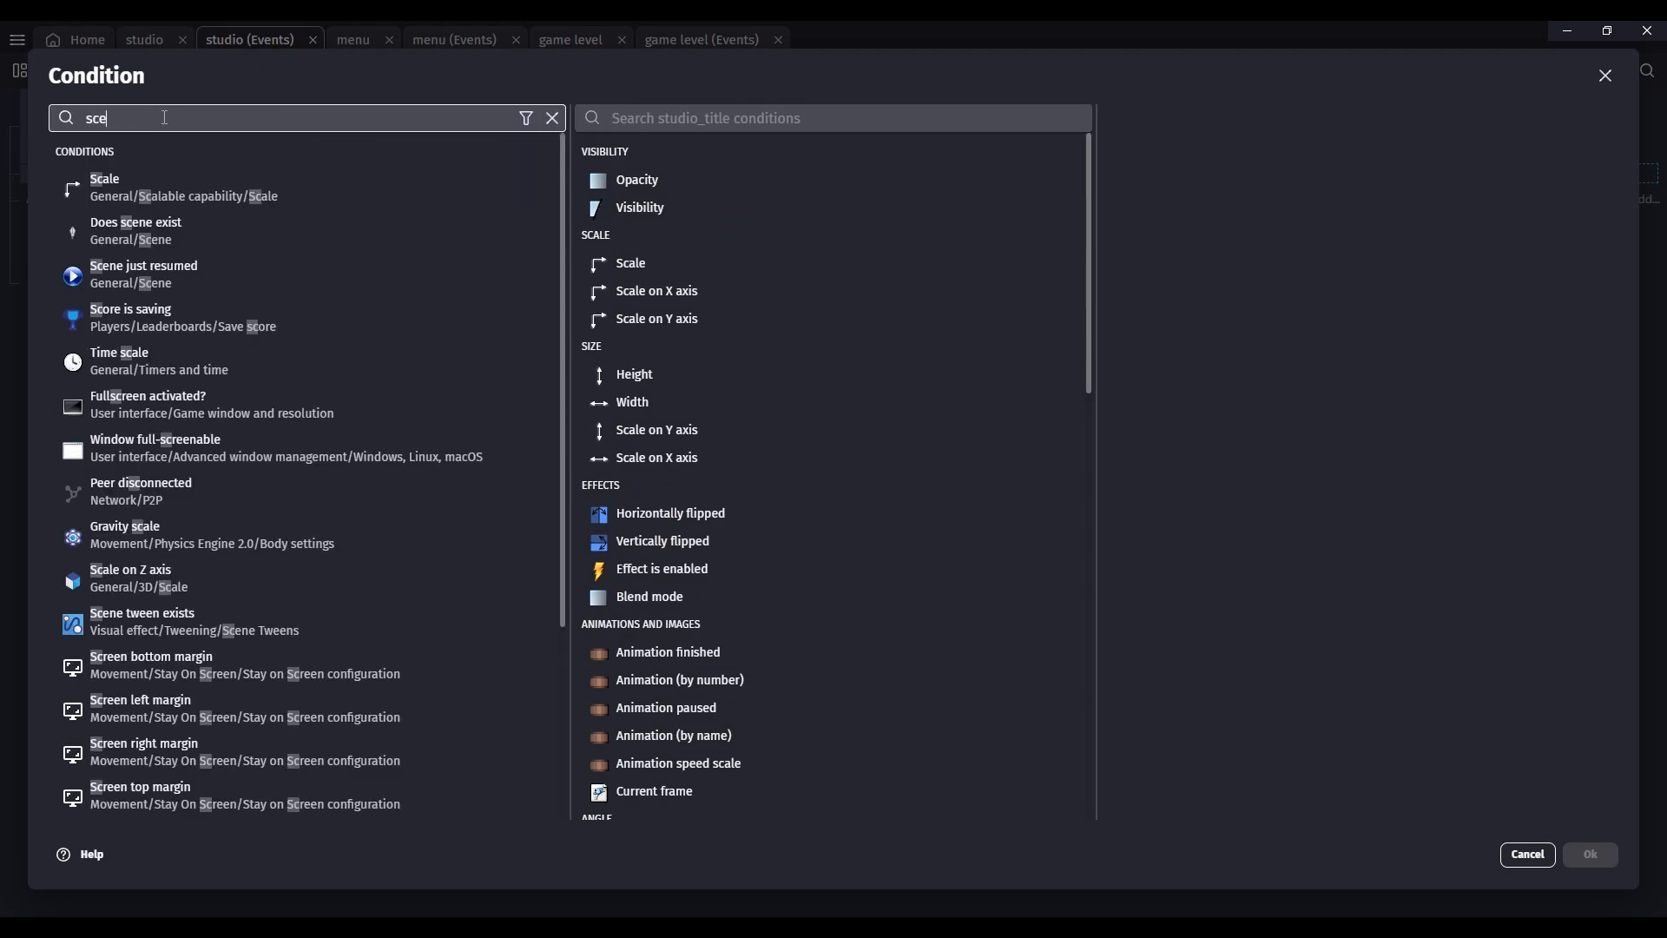
pyautogui.write('ne')
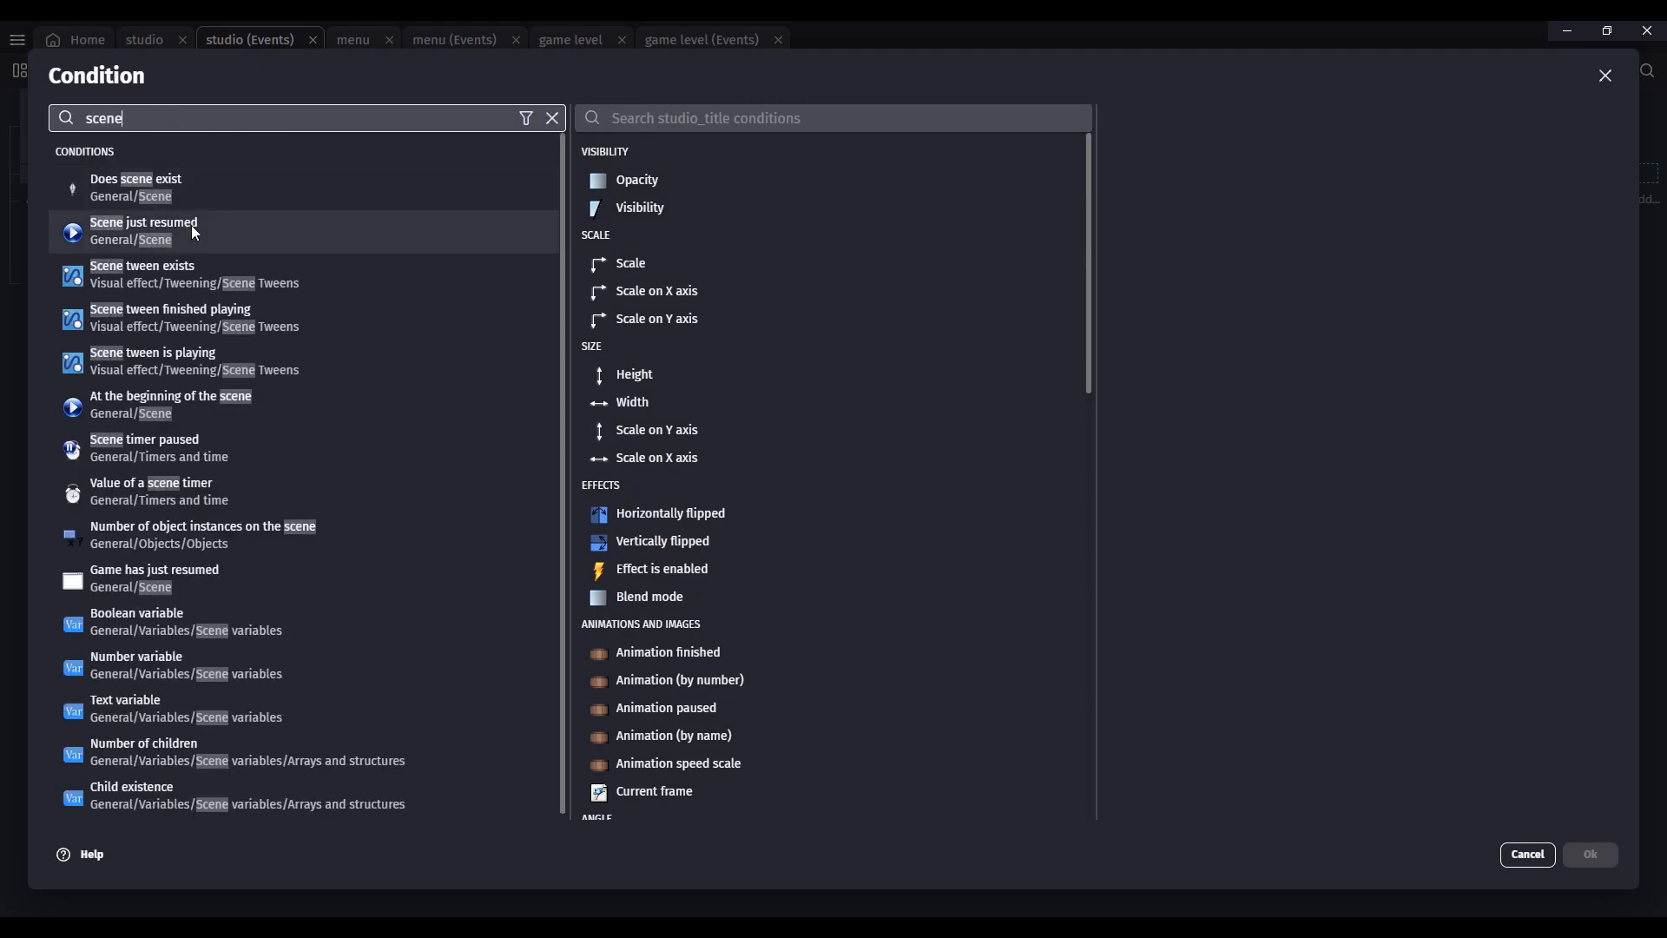
pyautogui.click(217, 415)
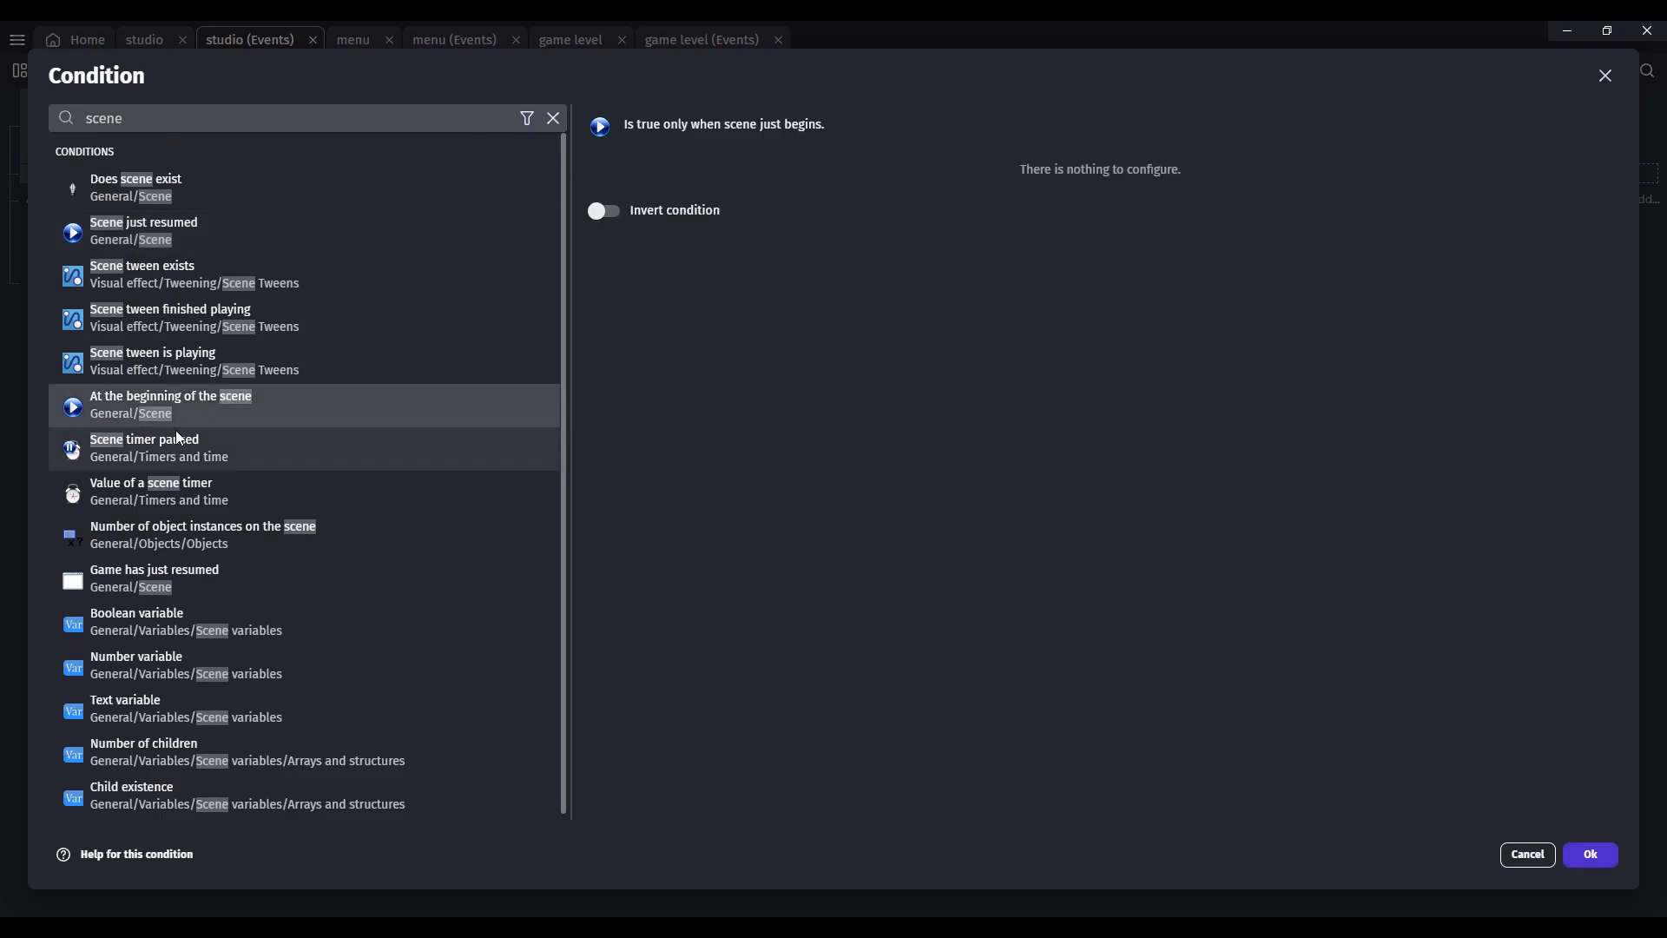
pyautogui.click(1592, 855)
# Search the available actions for "wait" for the second studio event, without adding one.
pyautogui.click(633, 177)
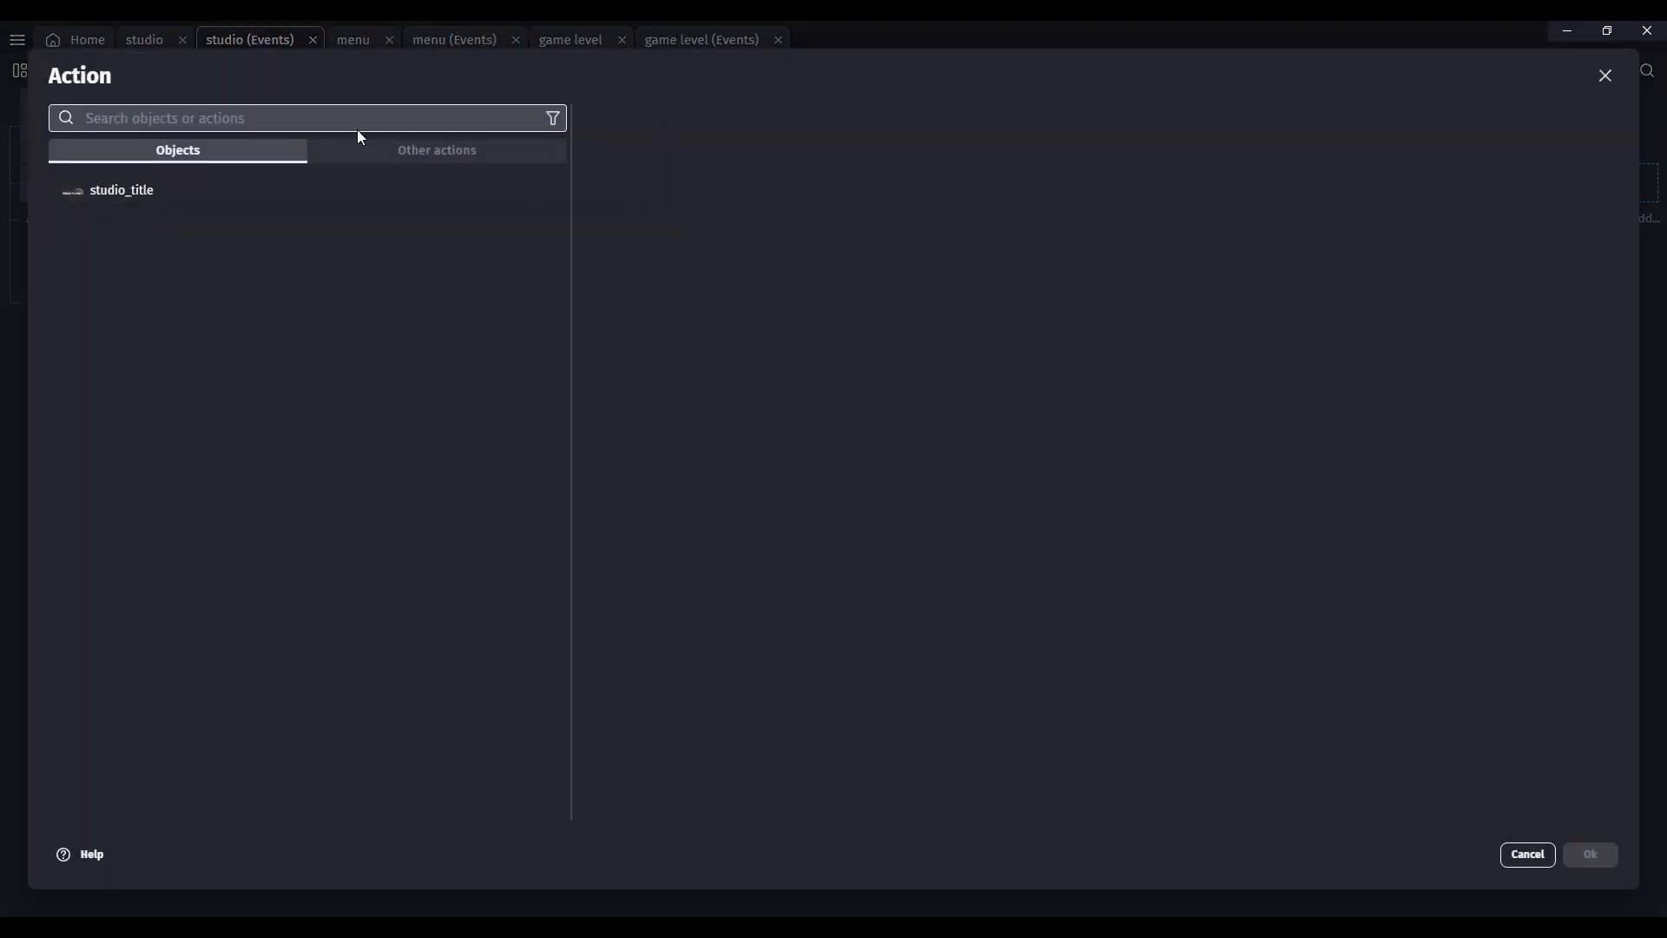
pyautogui.write('wait')
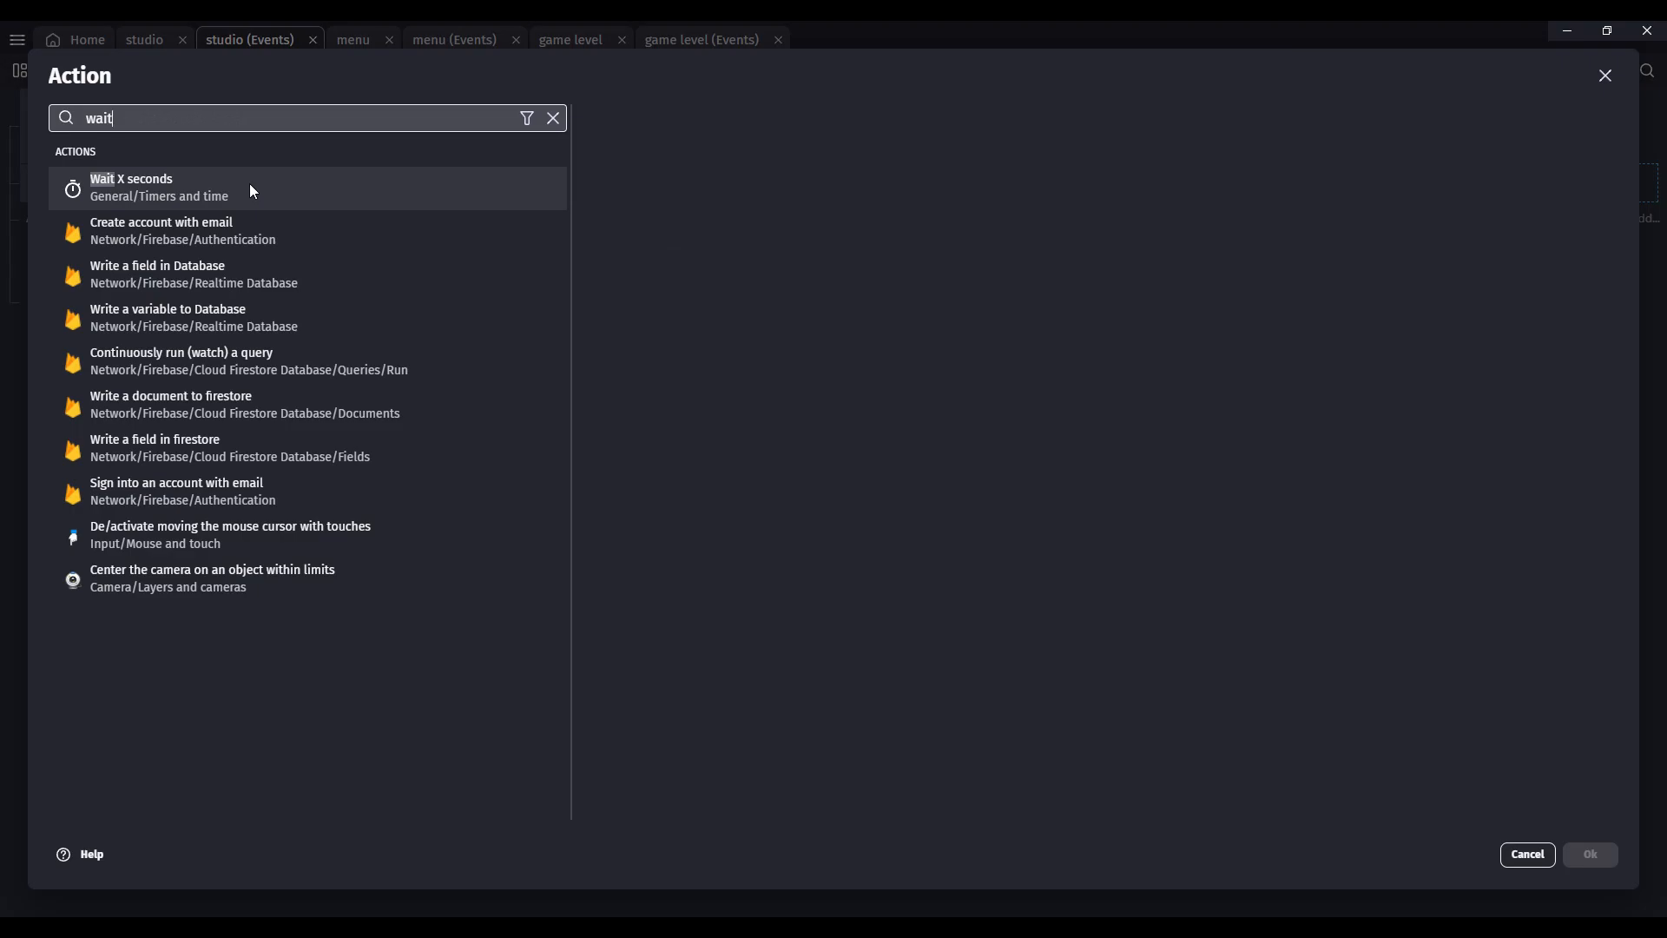
pyautogui.click(1608, 75)
# Delete the scene-start condition from the second event in the studio event sheet.
pyautogui.click(91, 175)
pyautogui.press('Delete')
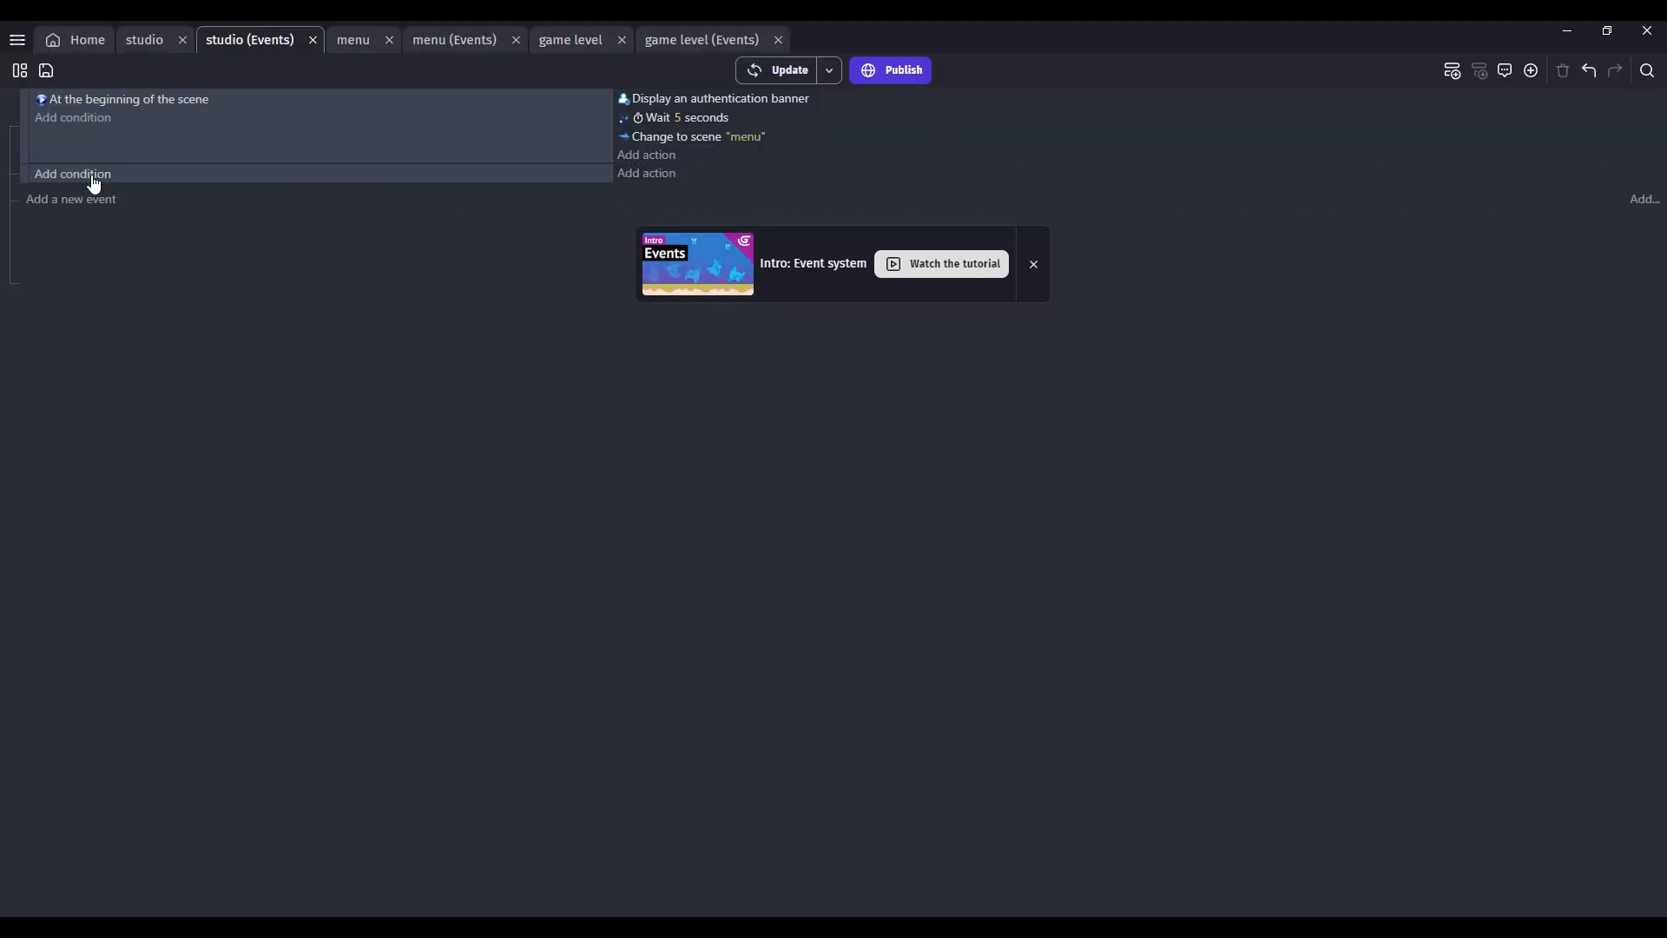
pyautogui.click(92, 174)
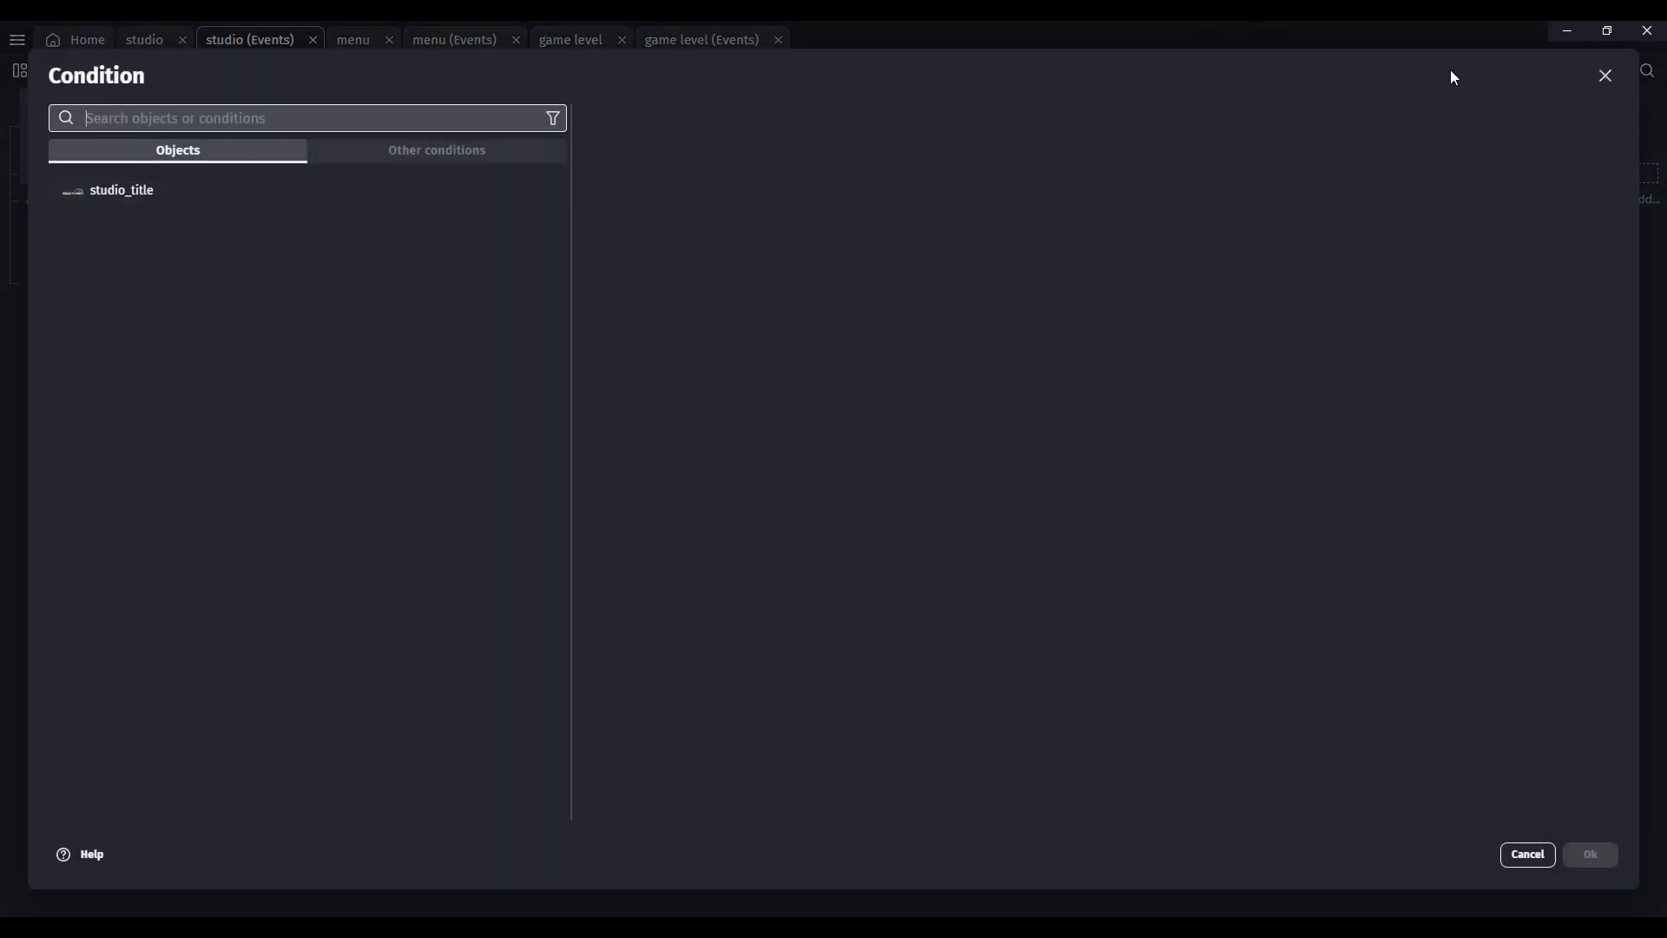
pyautogui.click(1605, 75)
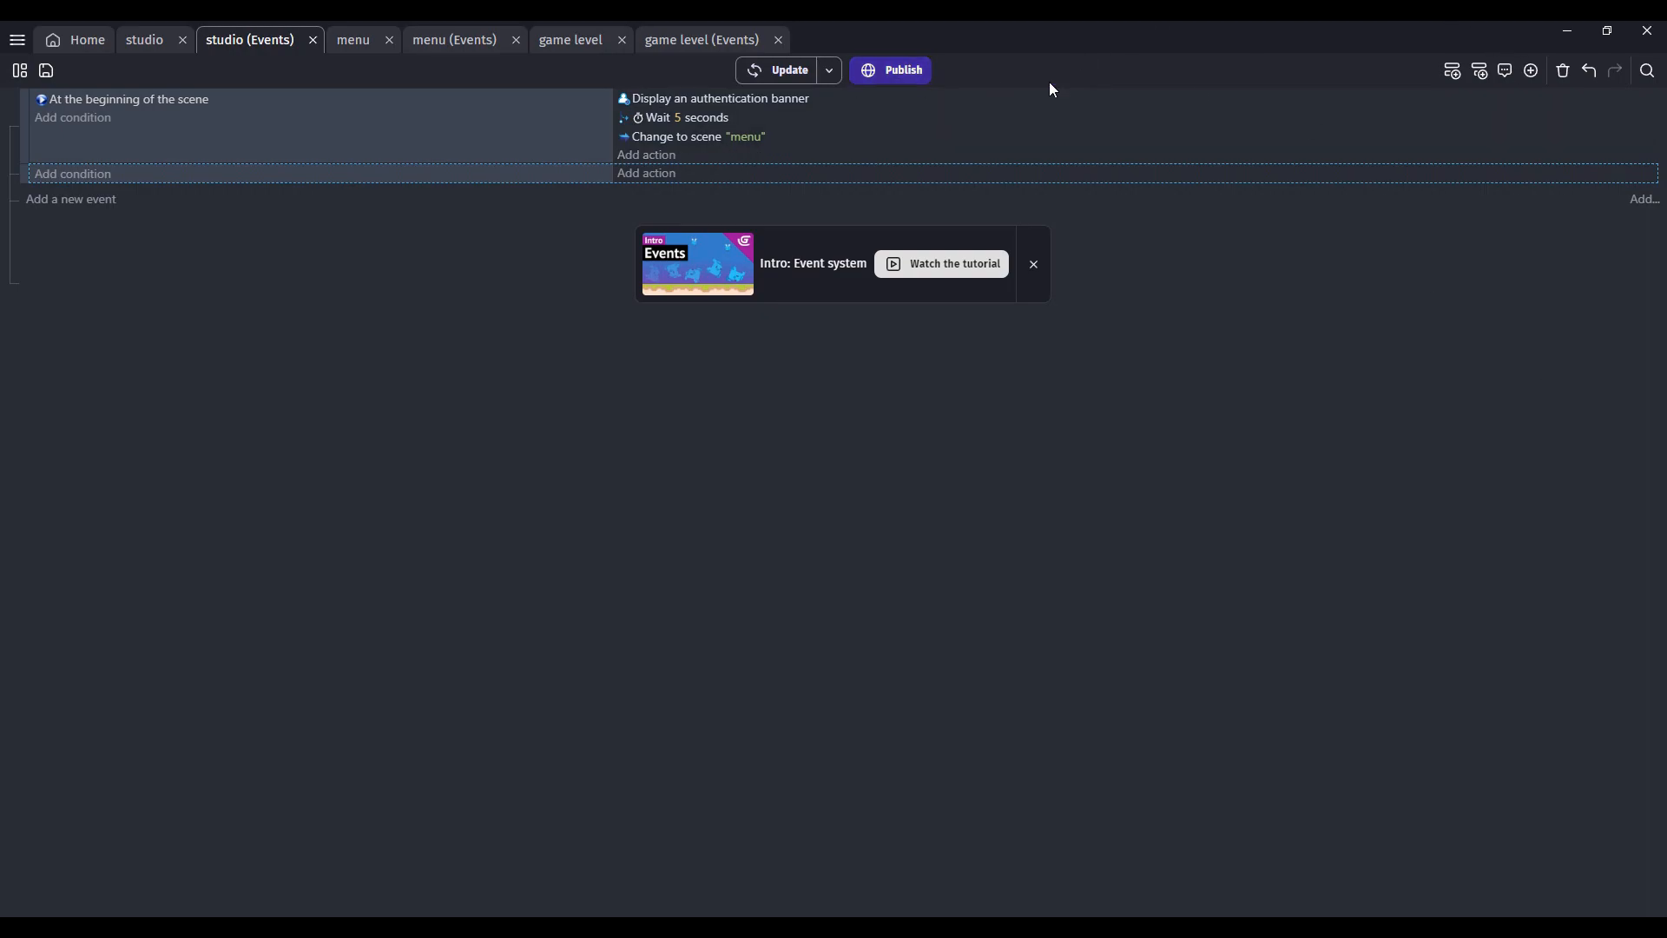
# Open the menu scene and inspect the background, ALIEN INFESTATION title and PLAY button sprites.
pyautogui.click(353, 43)
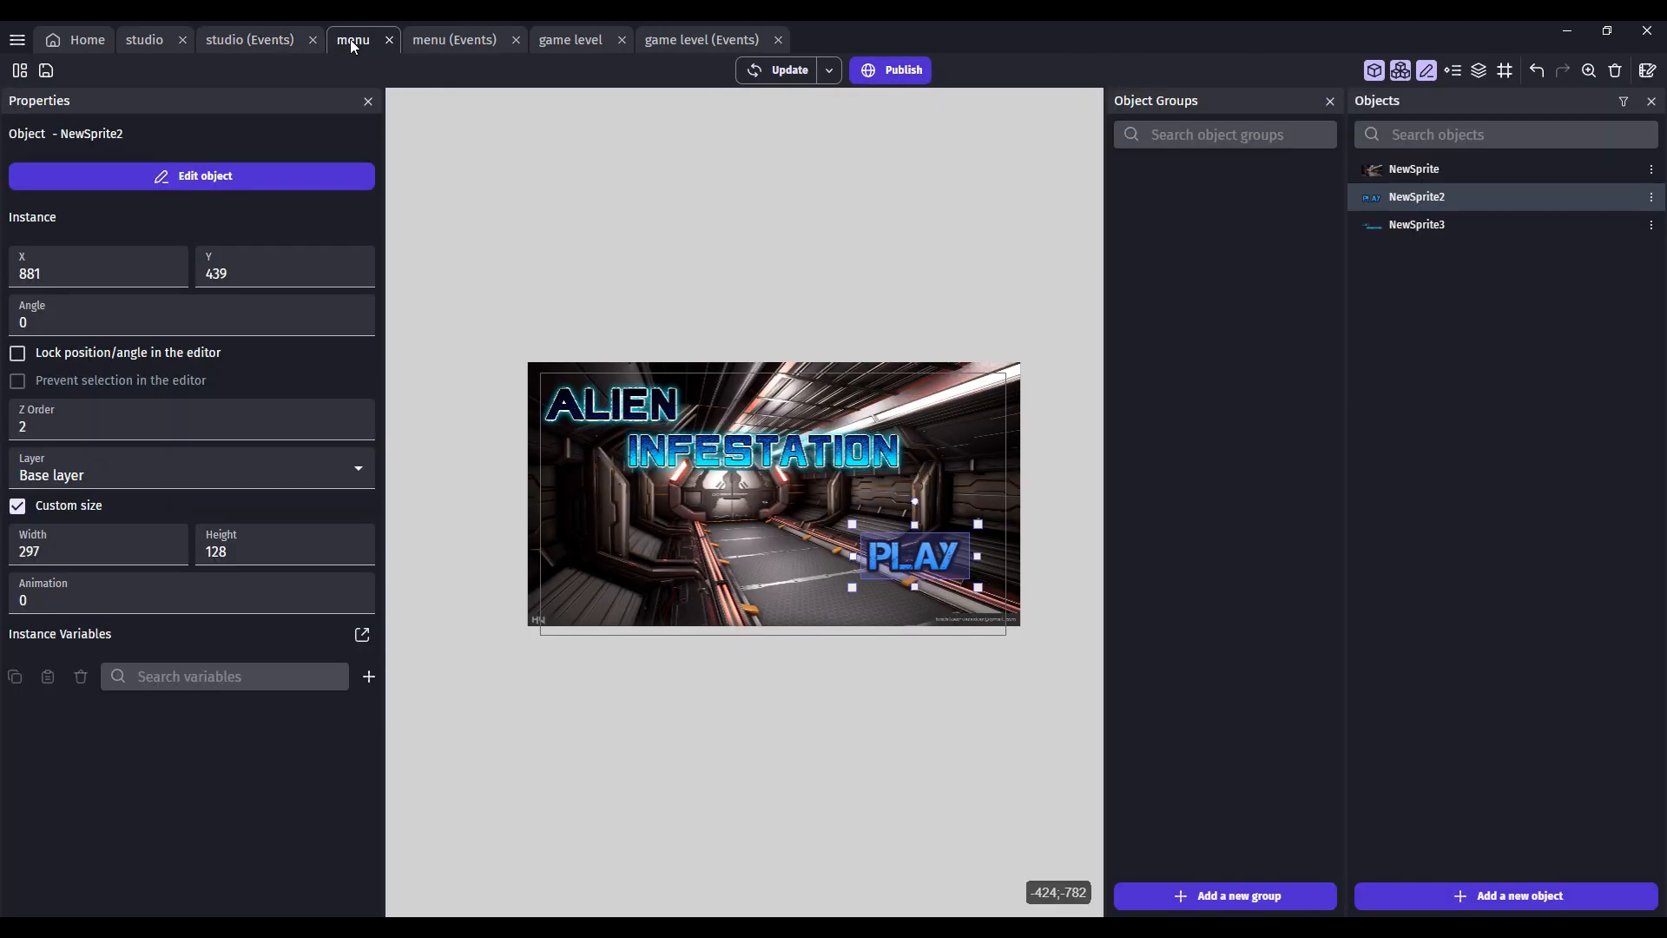
pyautogui.click(623, 532)
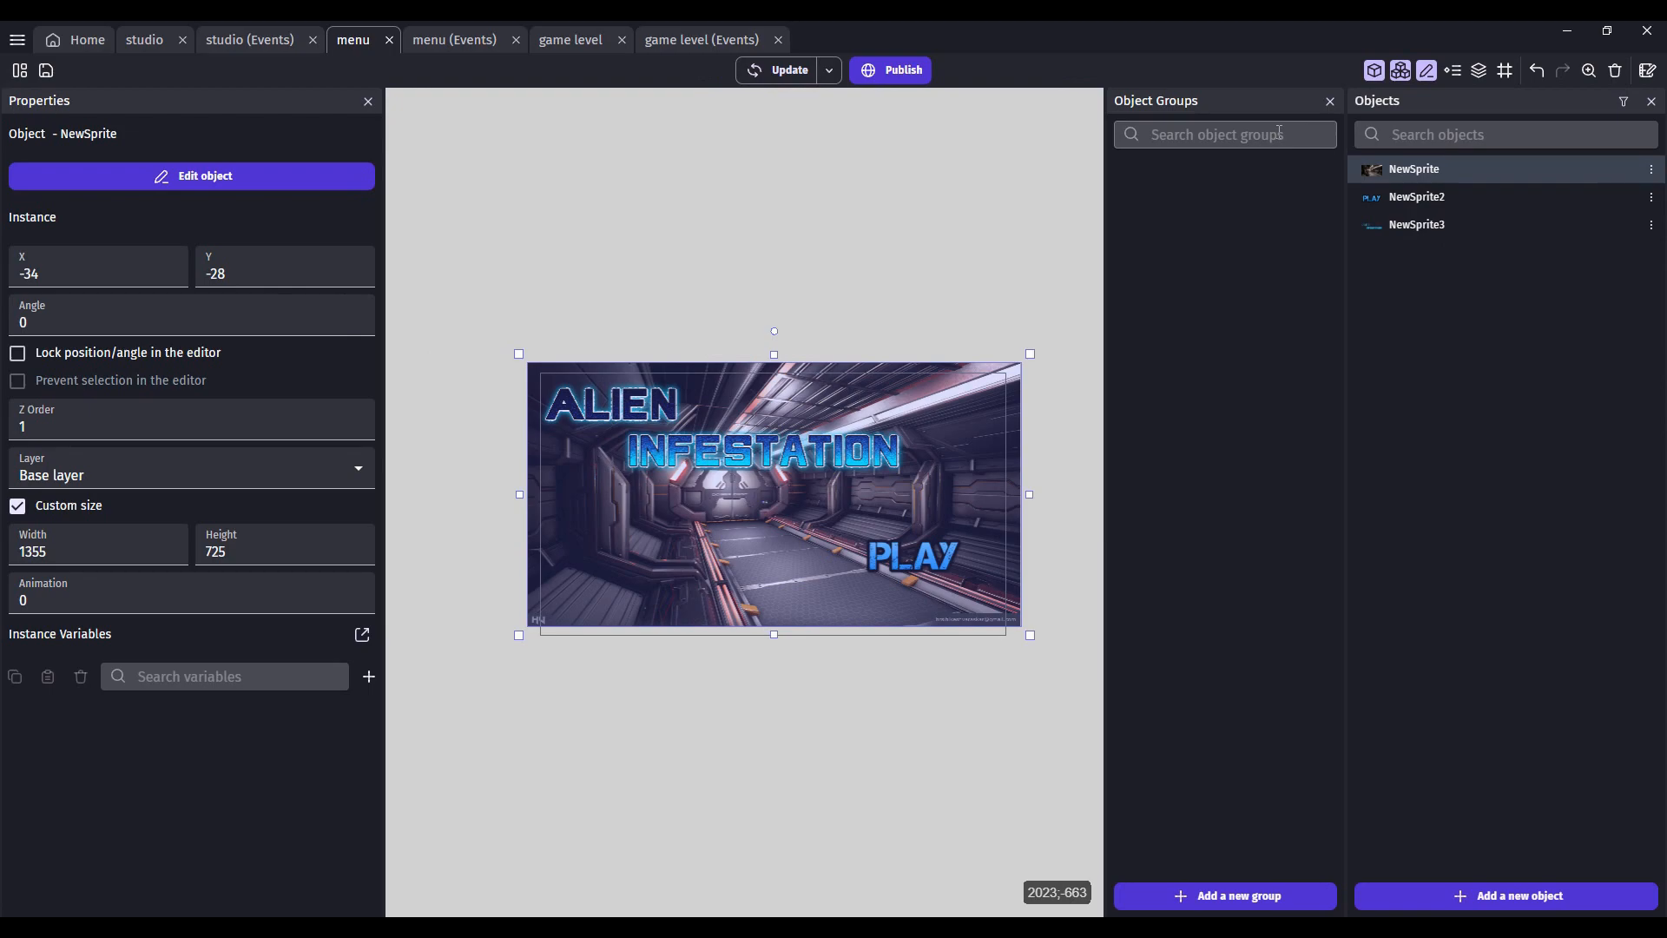
pyautogui.click(697, 469)
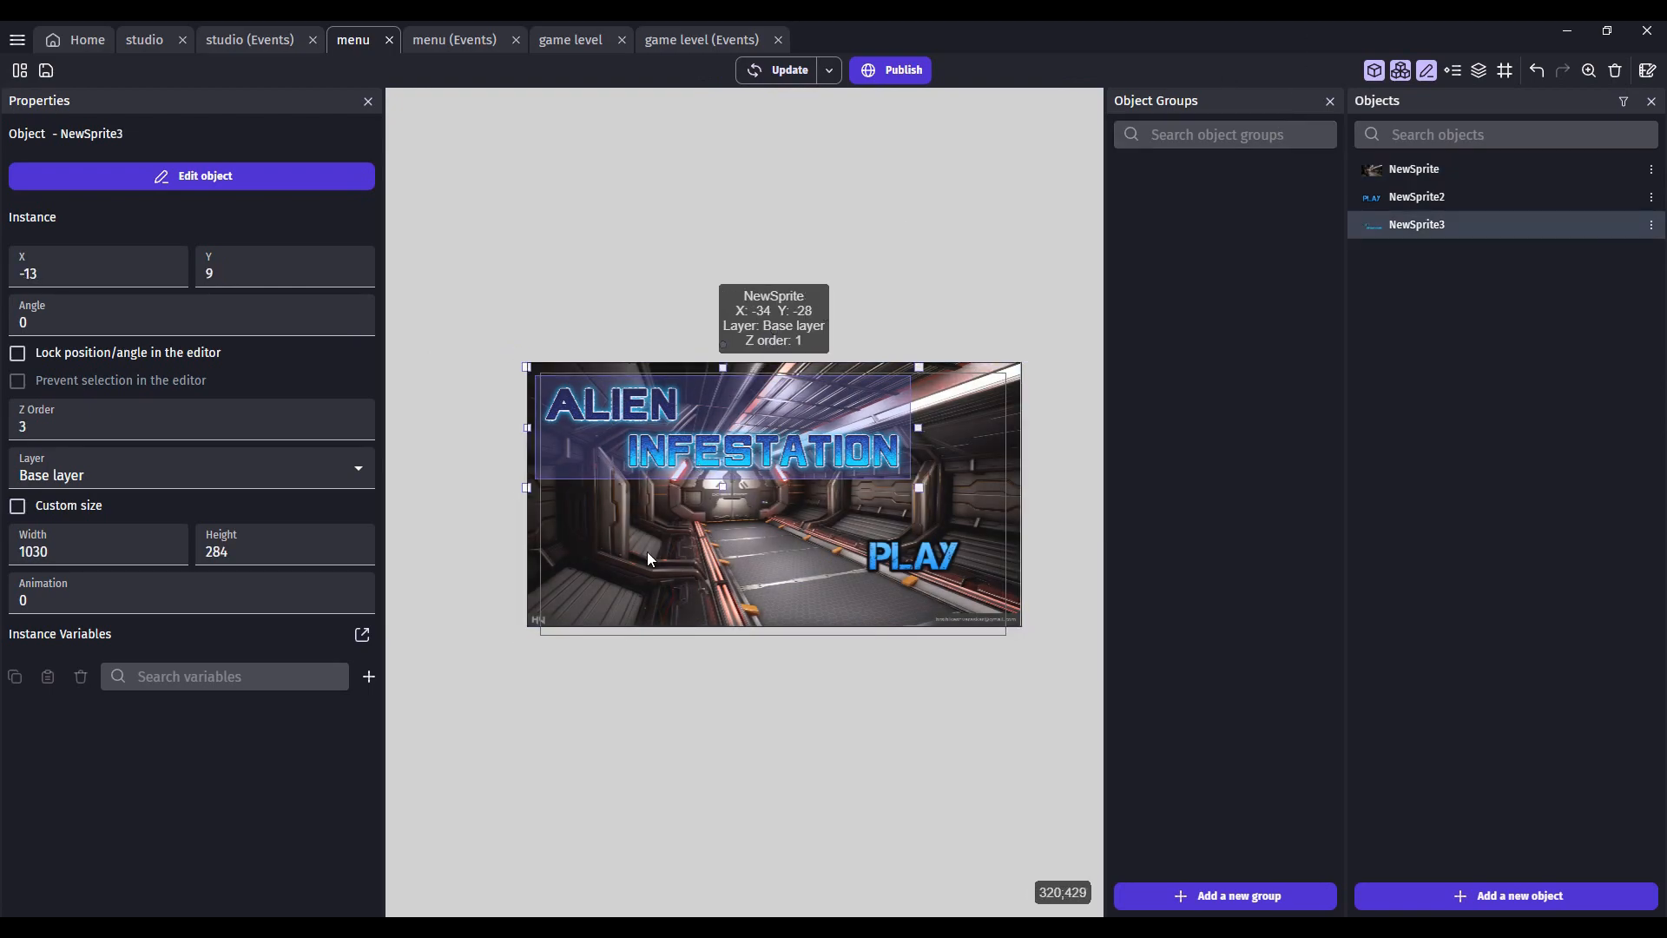
pyautogui.click(908, 544)
pyautogui.click(910, 547)
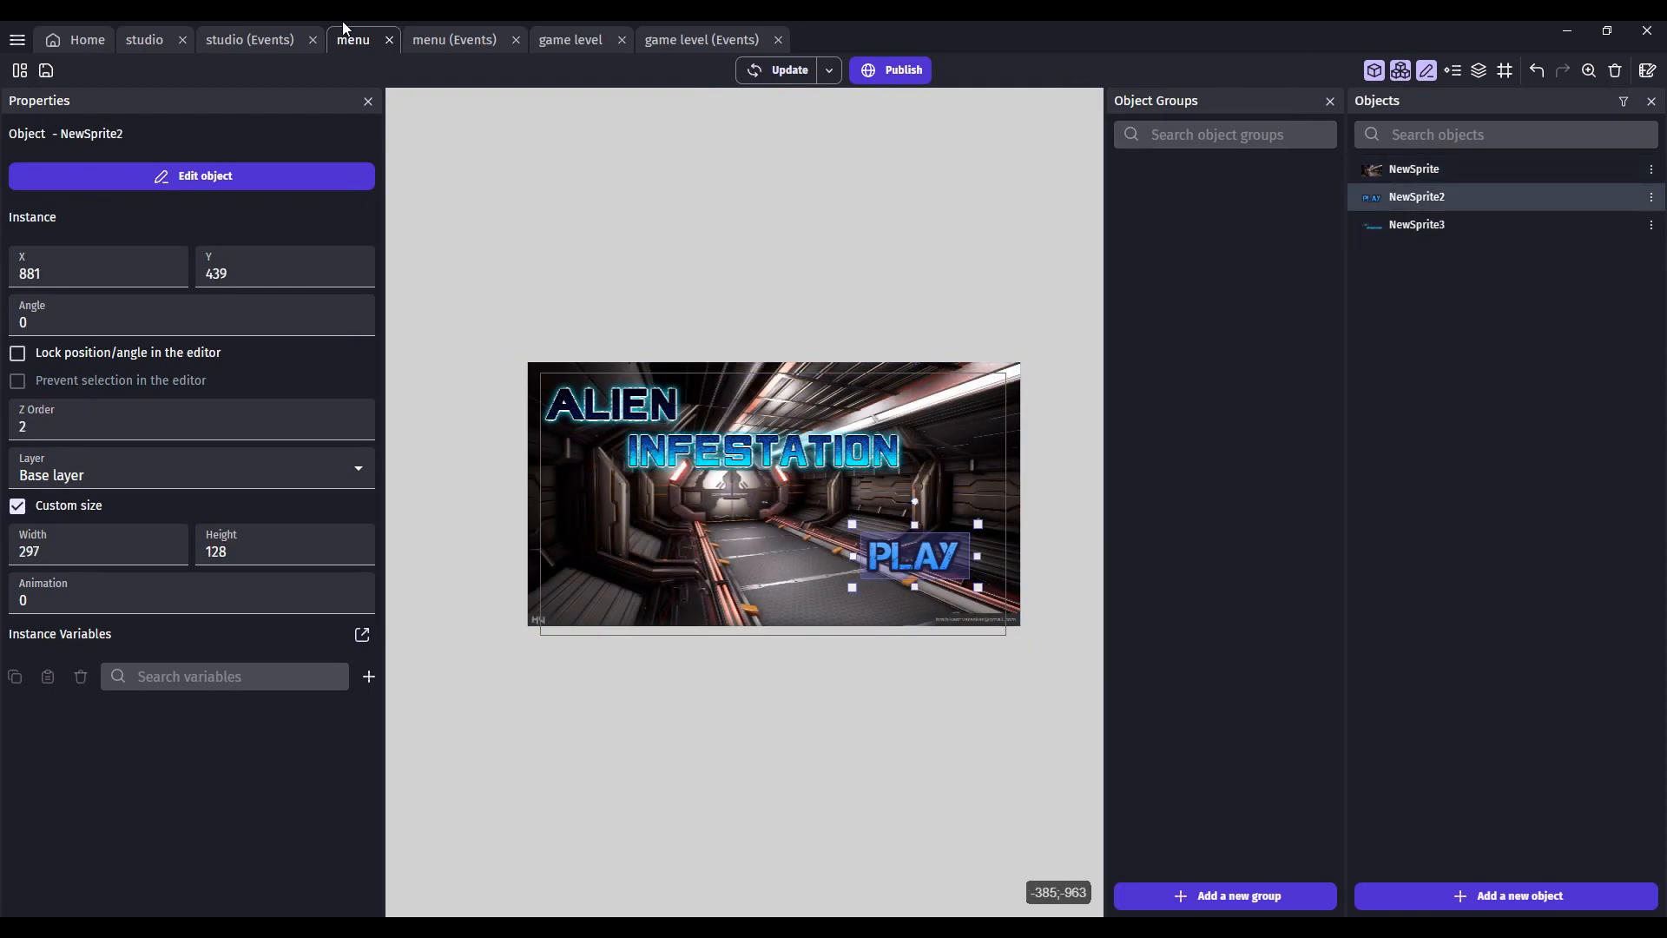
# Review the menu scene's event sheet and return to the game level scene.
pyautogui.click(447, 40)
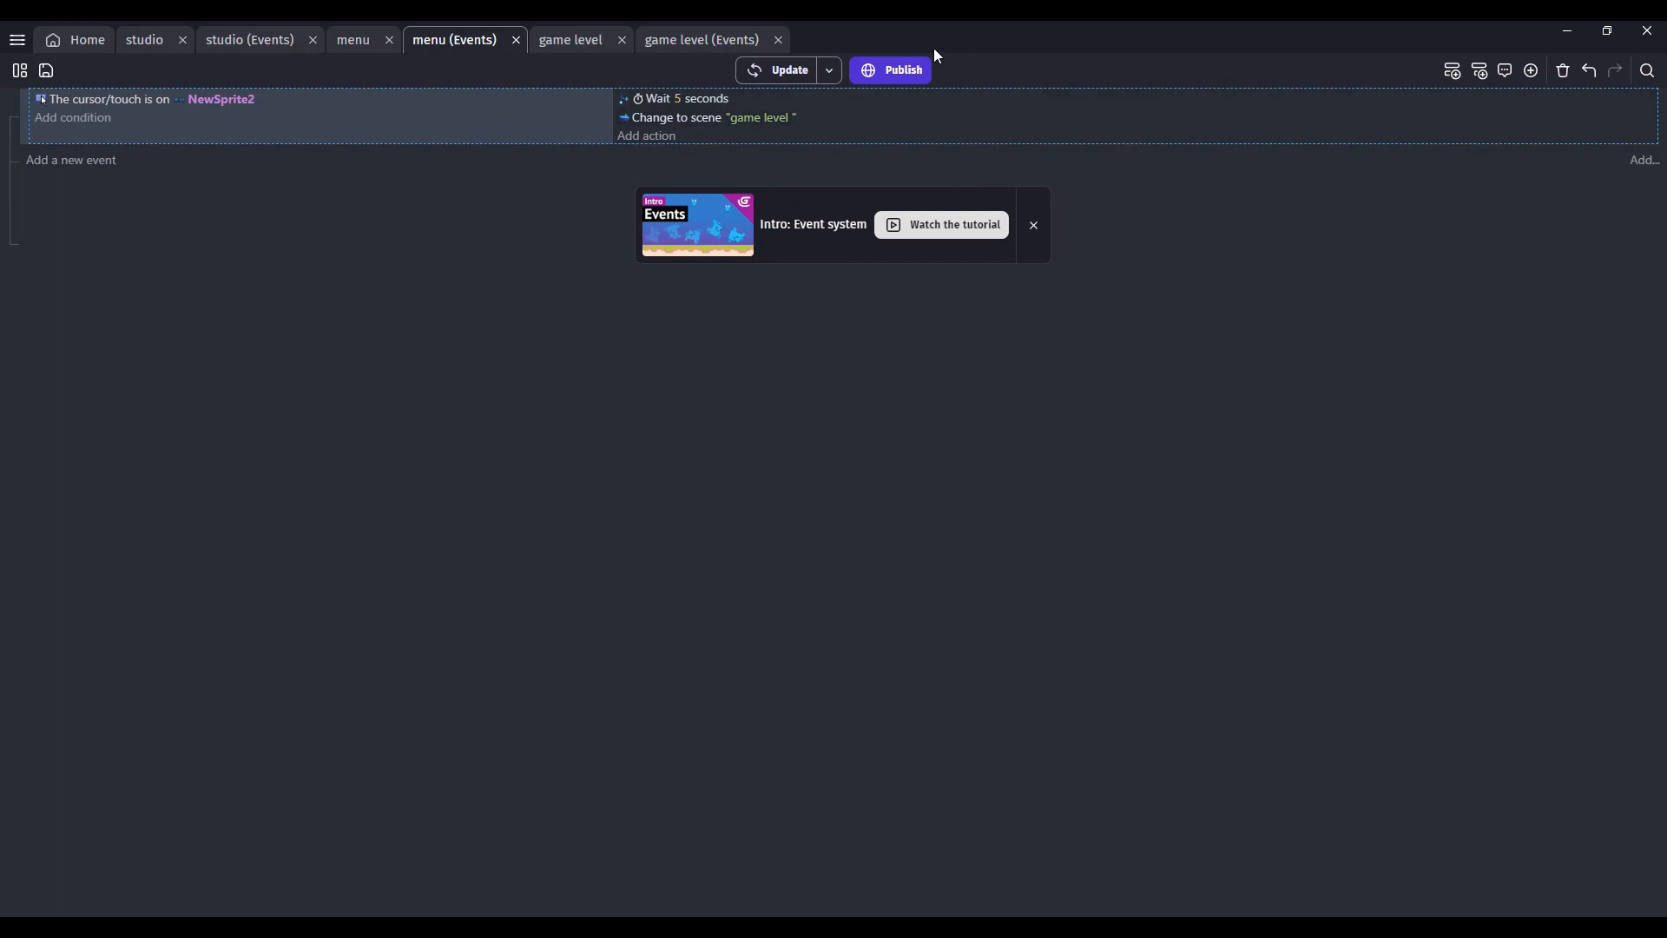
pyautogui.click(590, 41)
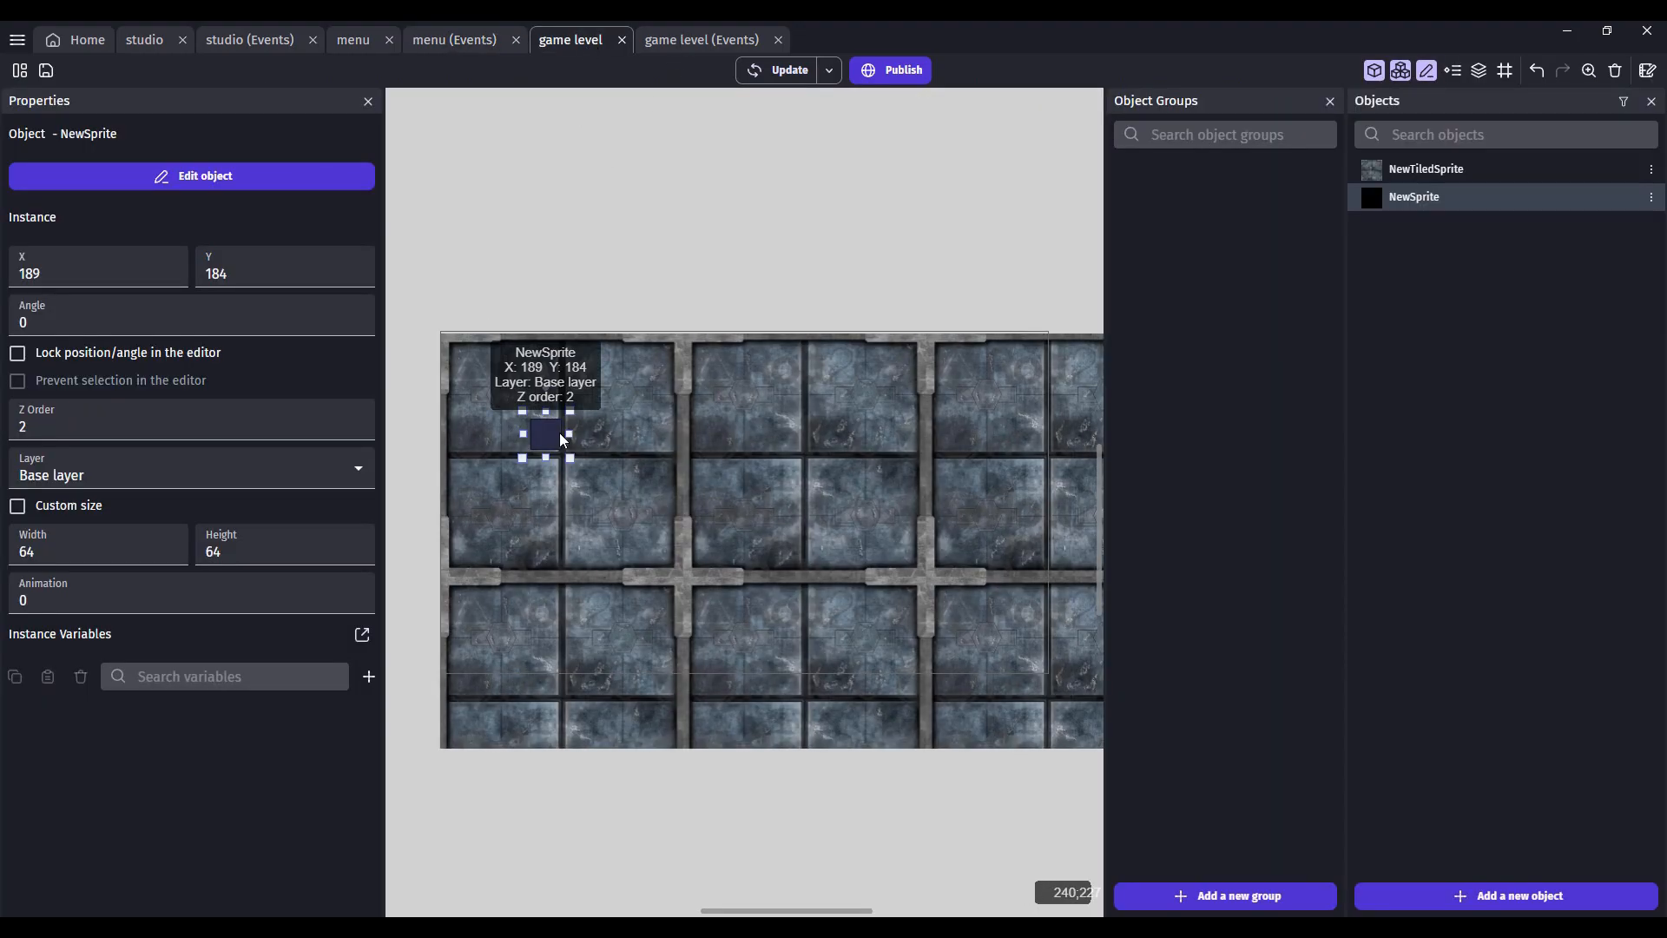
# Compare the game level scene with its event sheet and inspect the tiled background and the black square sprite.
pyautogui.click(675, 38)
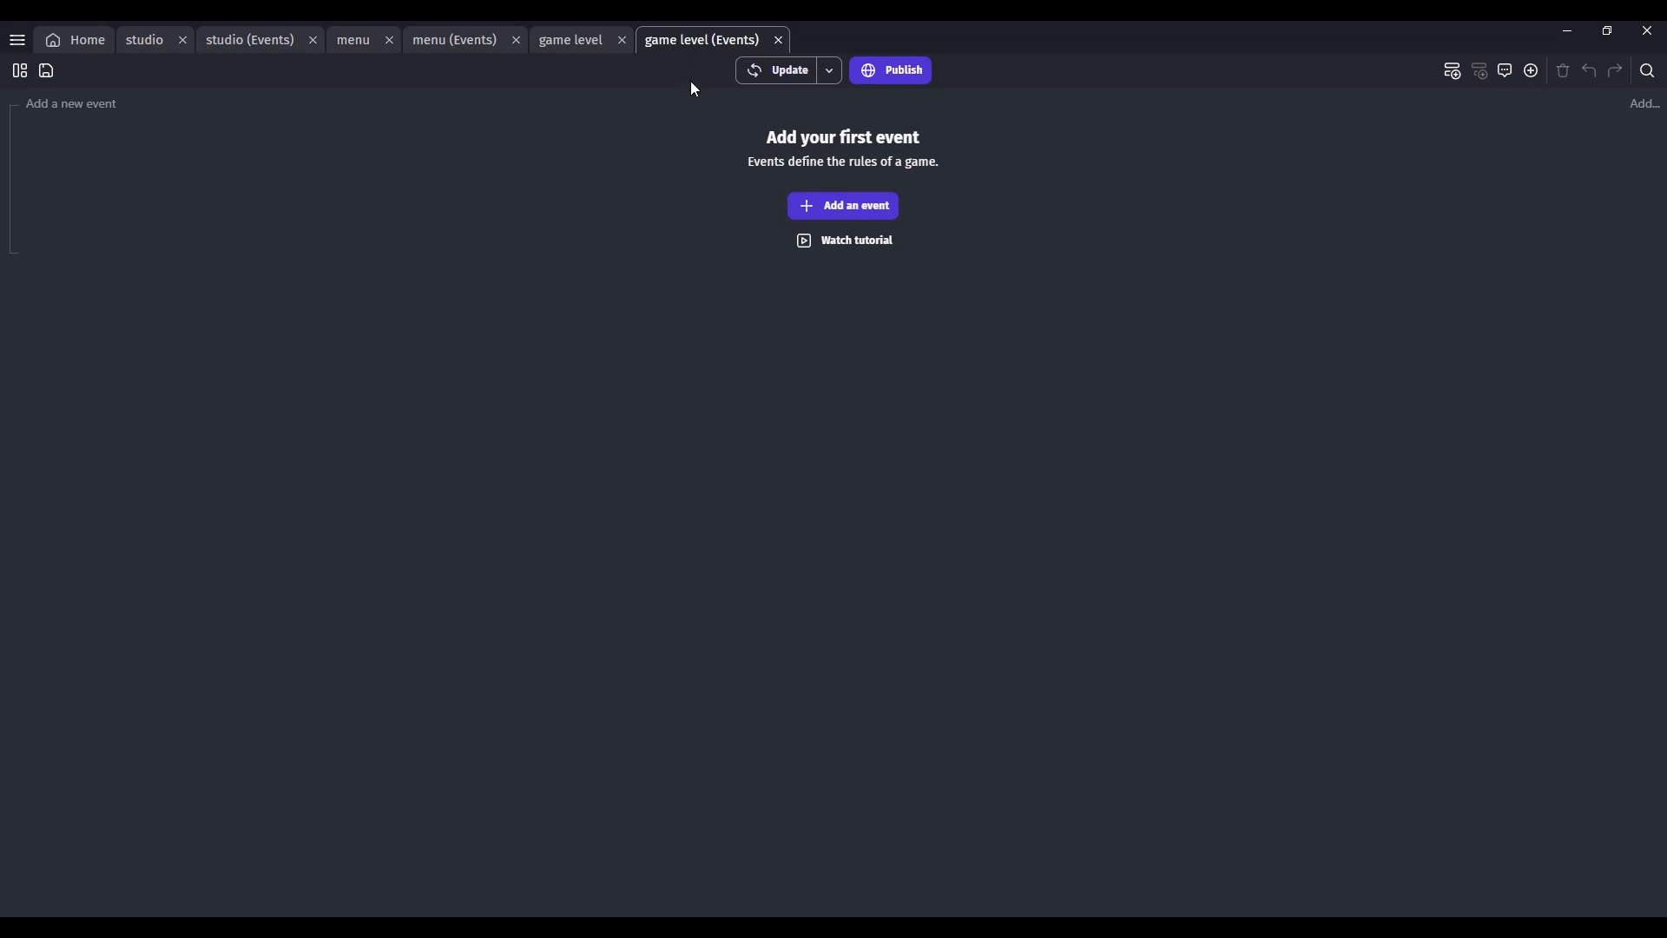
pyautogui.click(575, 43)
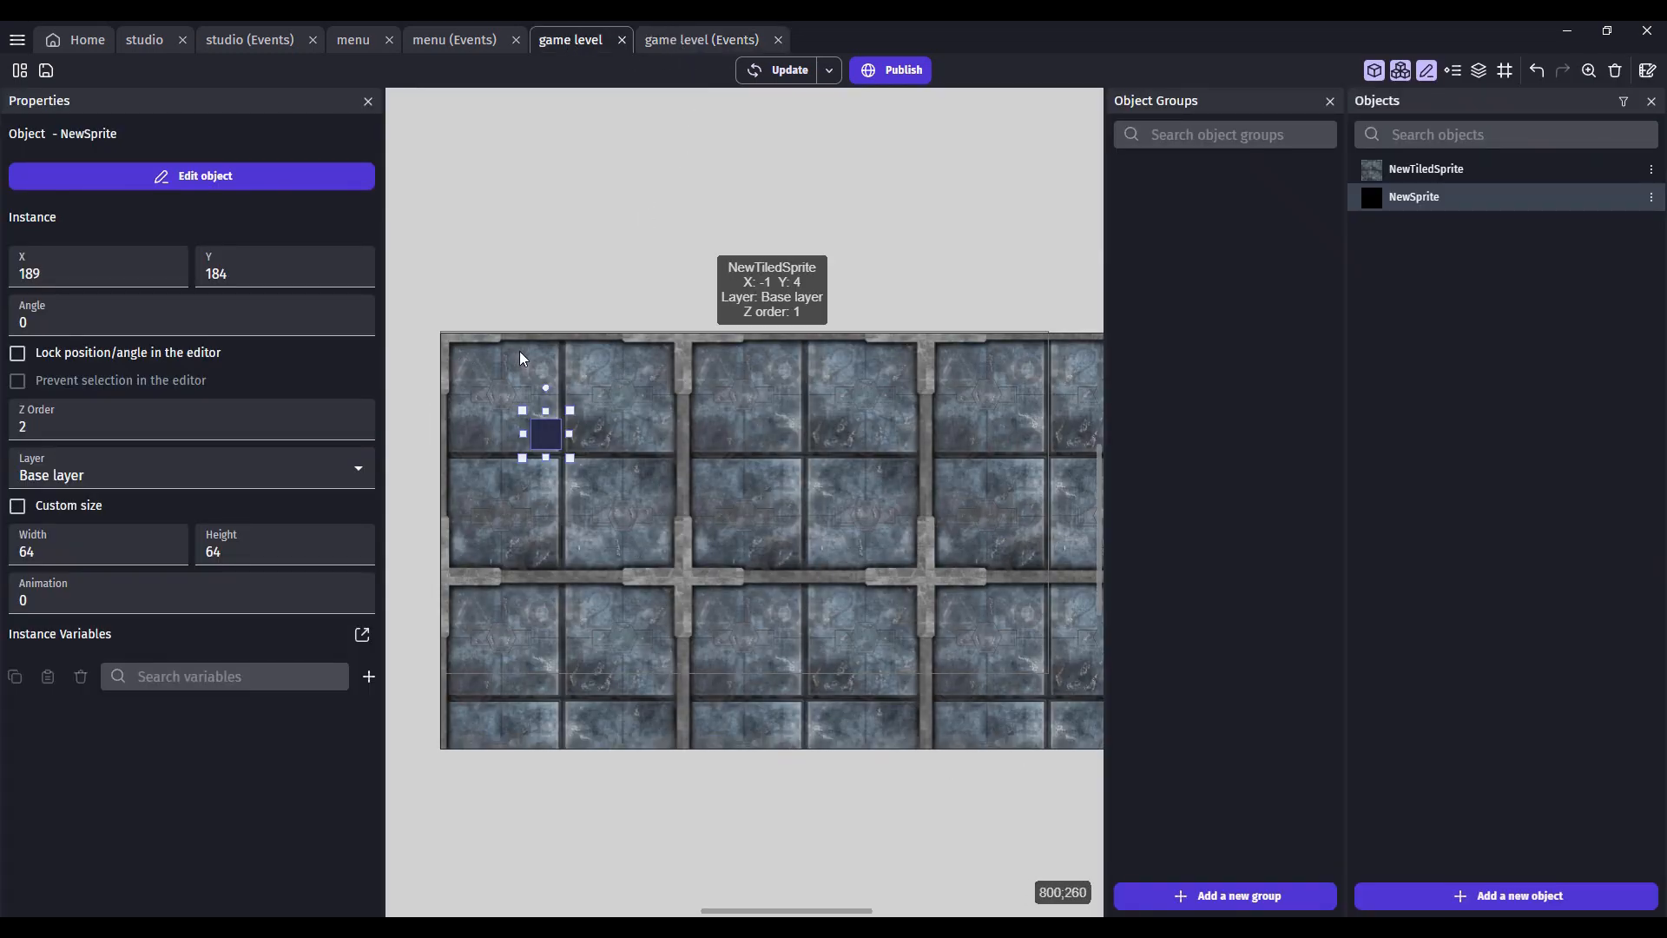
pyautogui.click(694, 44)
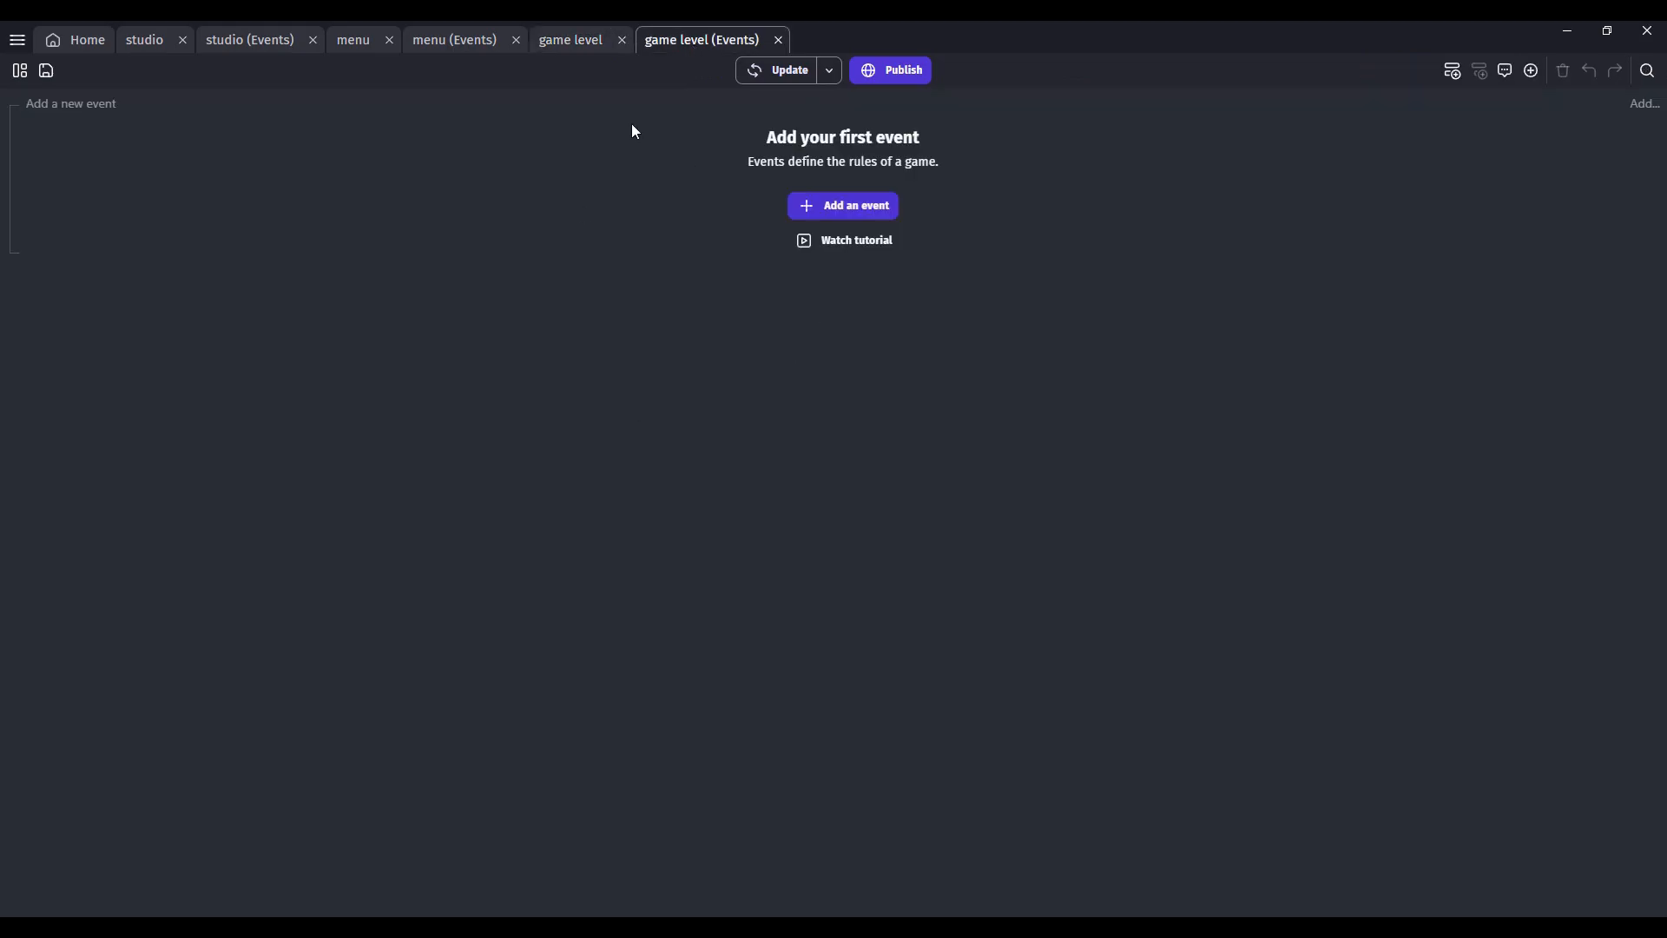
pyautogui.click(588, 43)
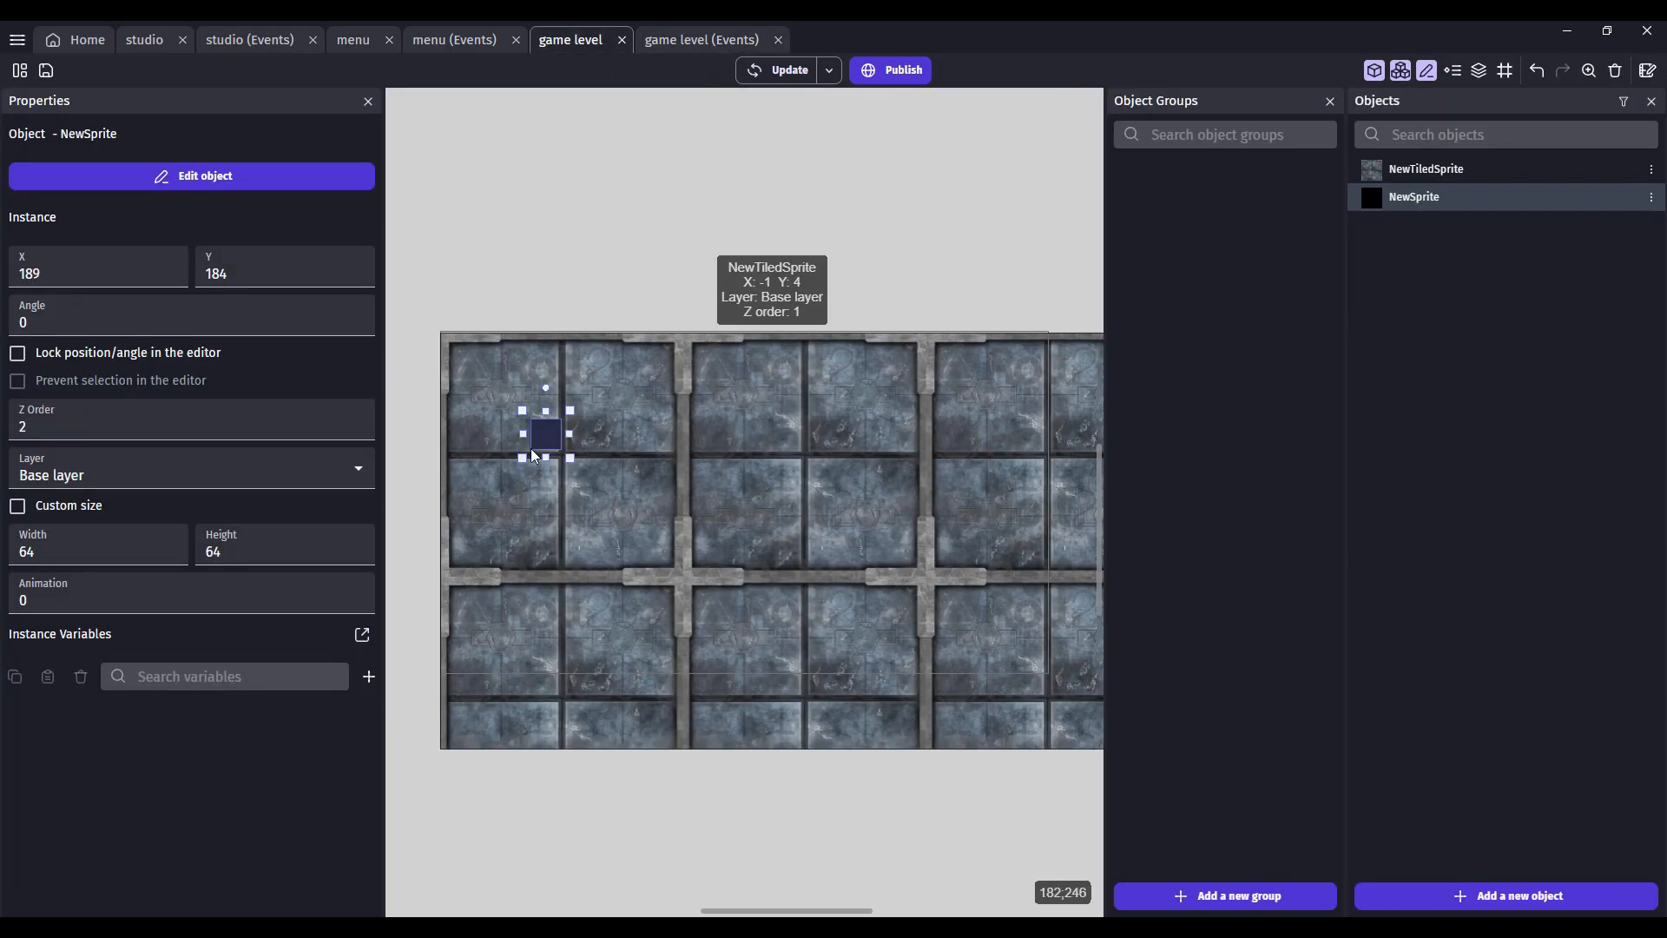
pyautogui.click(820, 571)
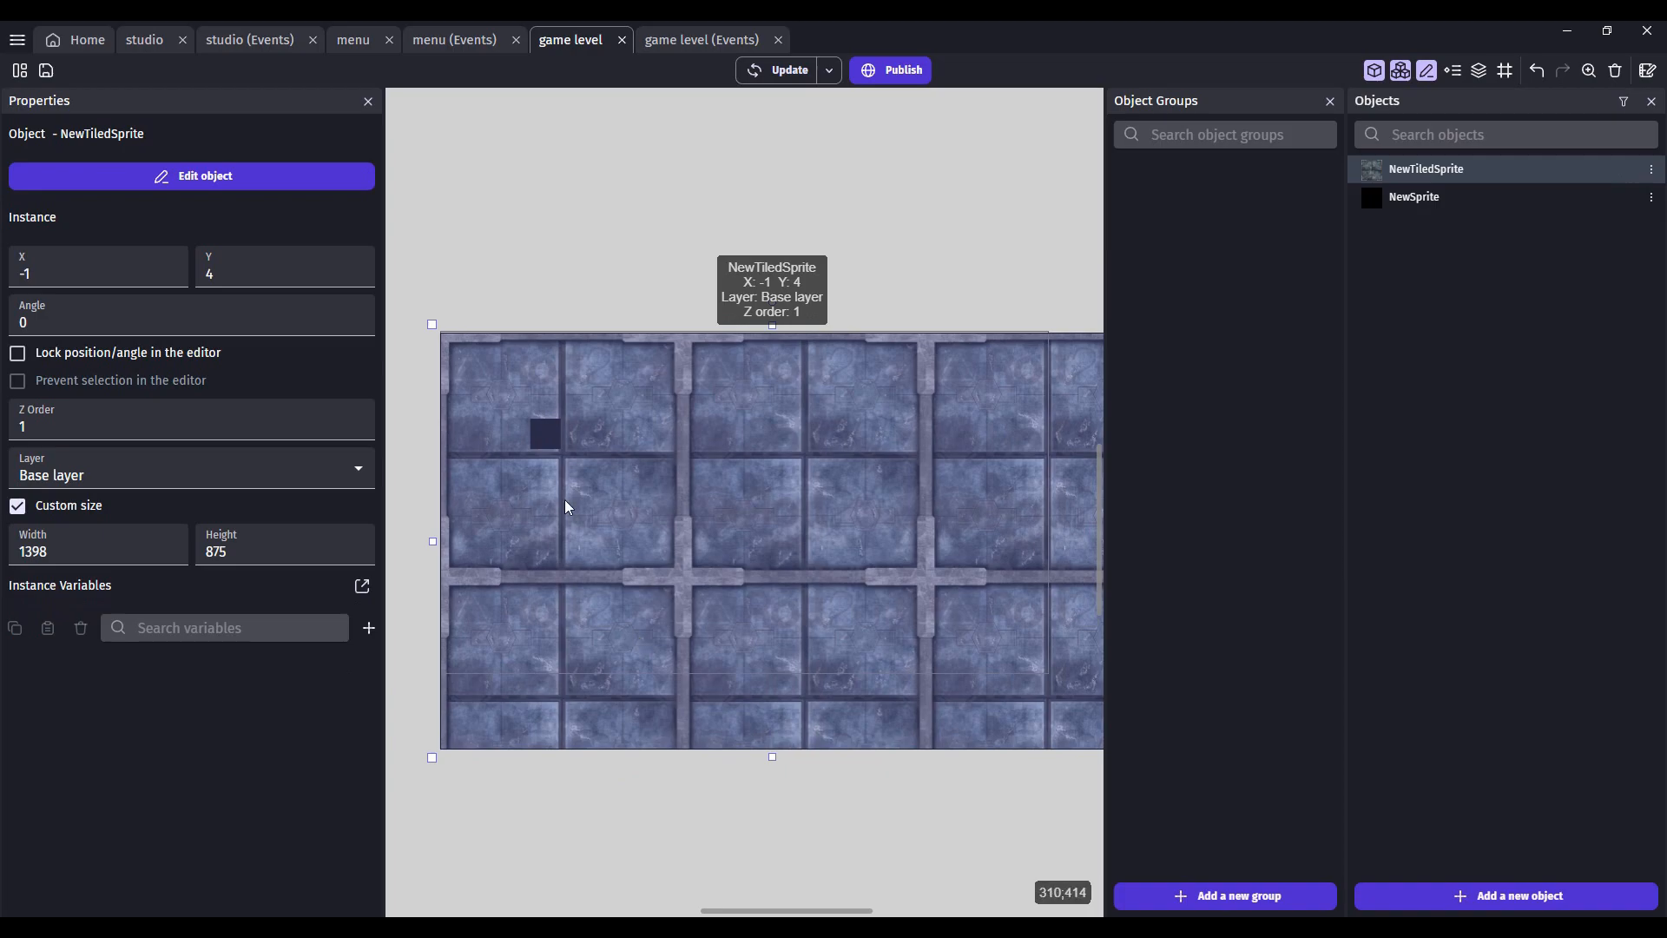
pyautogui.click(548, 437)
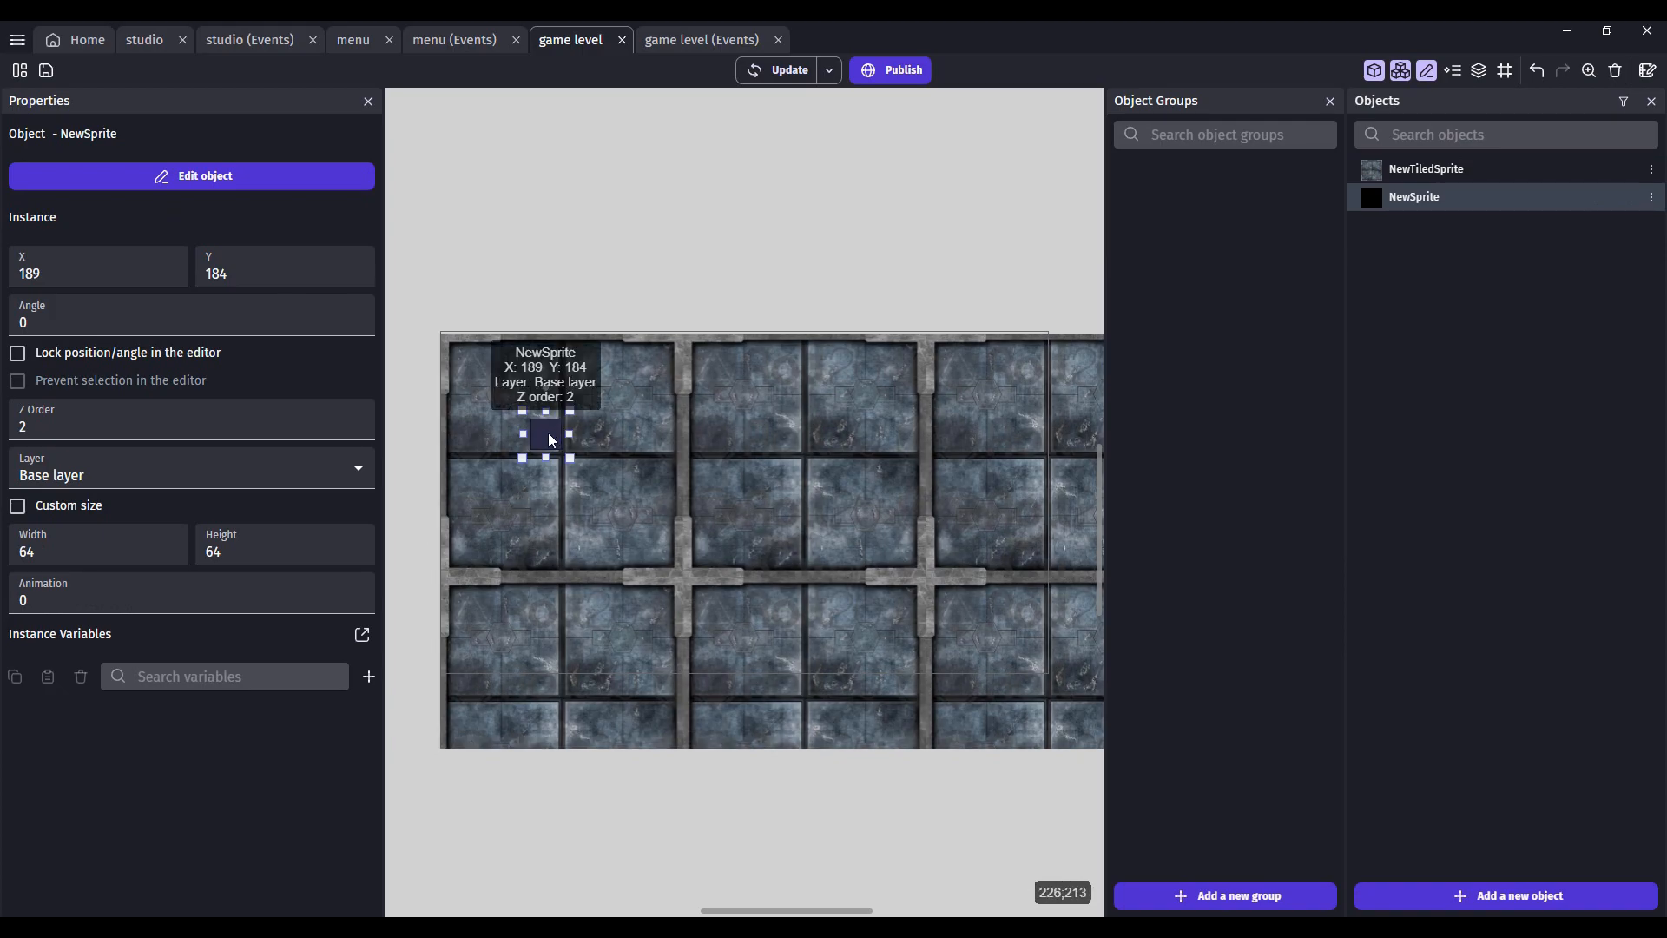
# Review the Stay on Screen and top-down movement behavior settings of NewSprite in the game level scene.
pyautogui.doubleClick(549, 433)
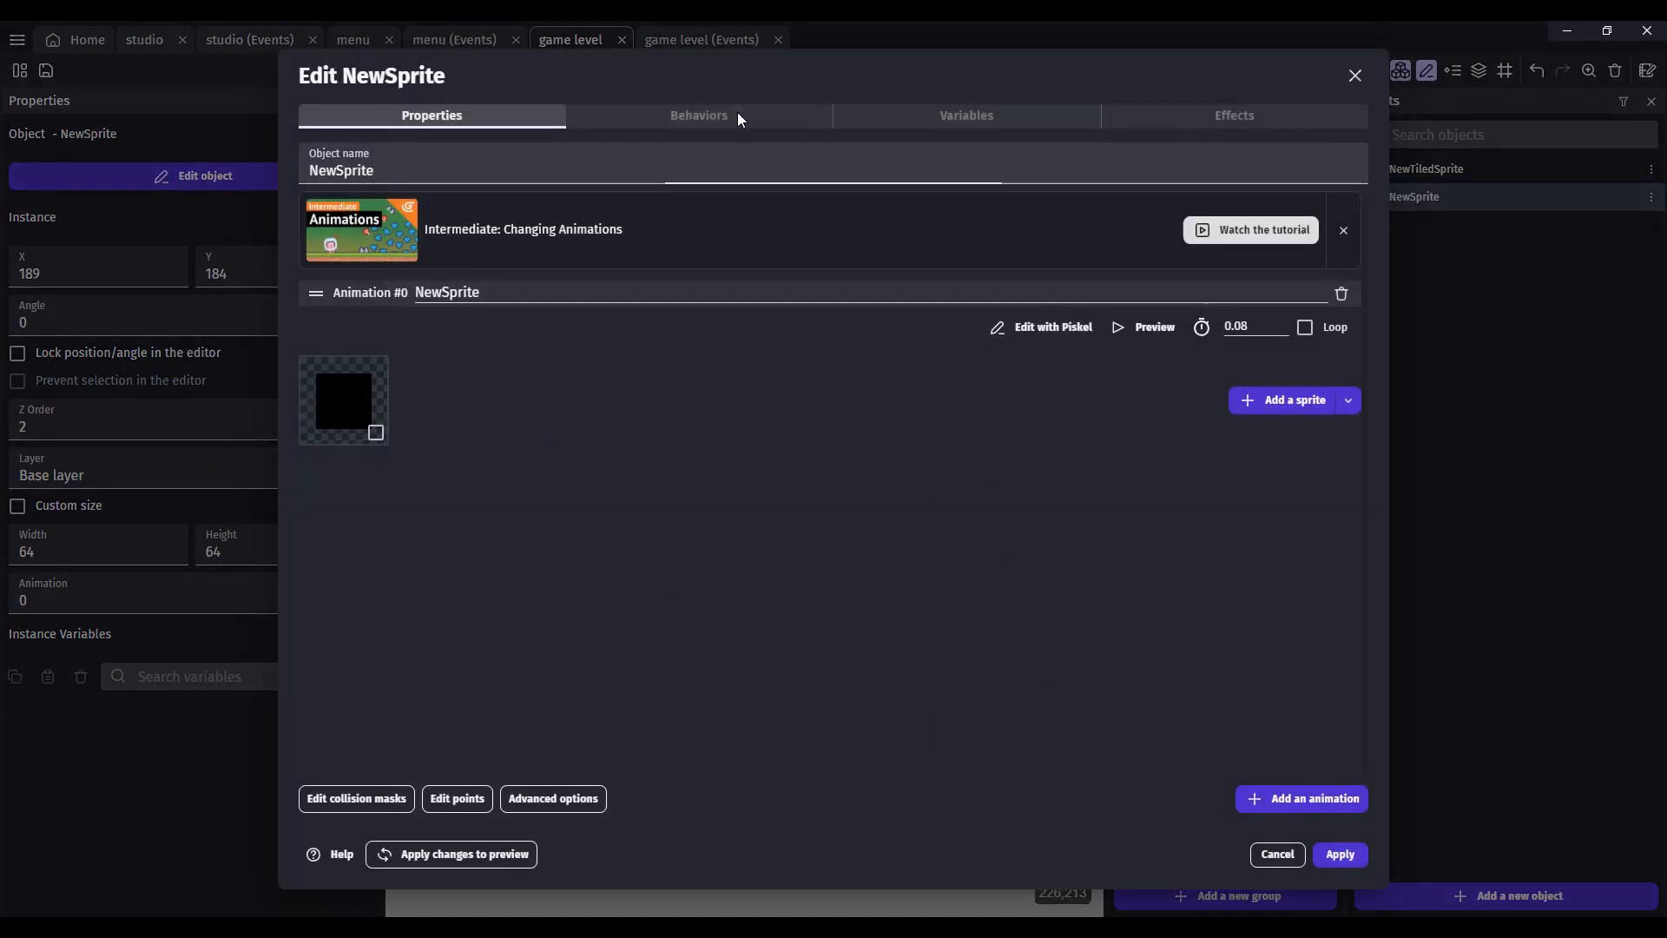
pyautogui.click(737, 114)
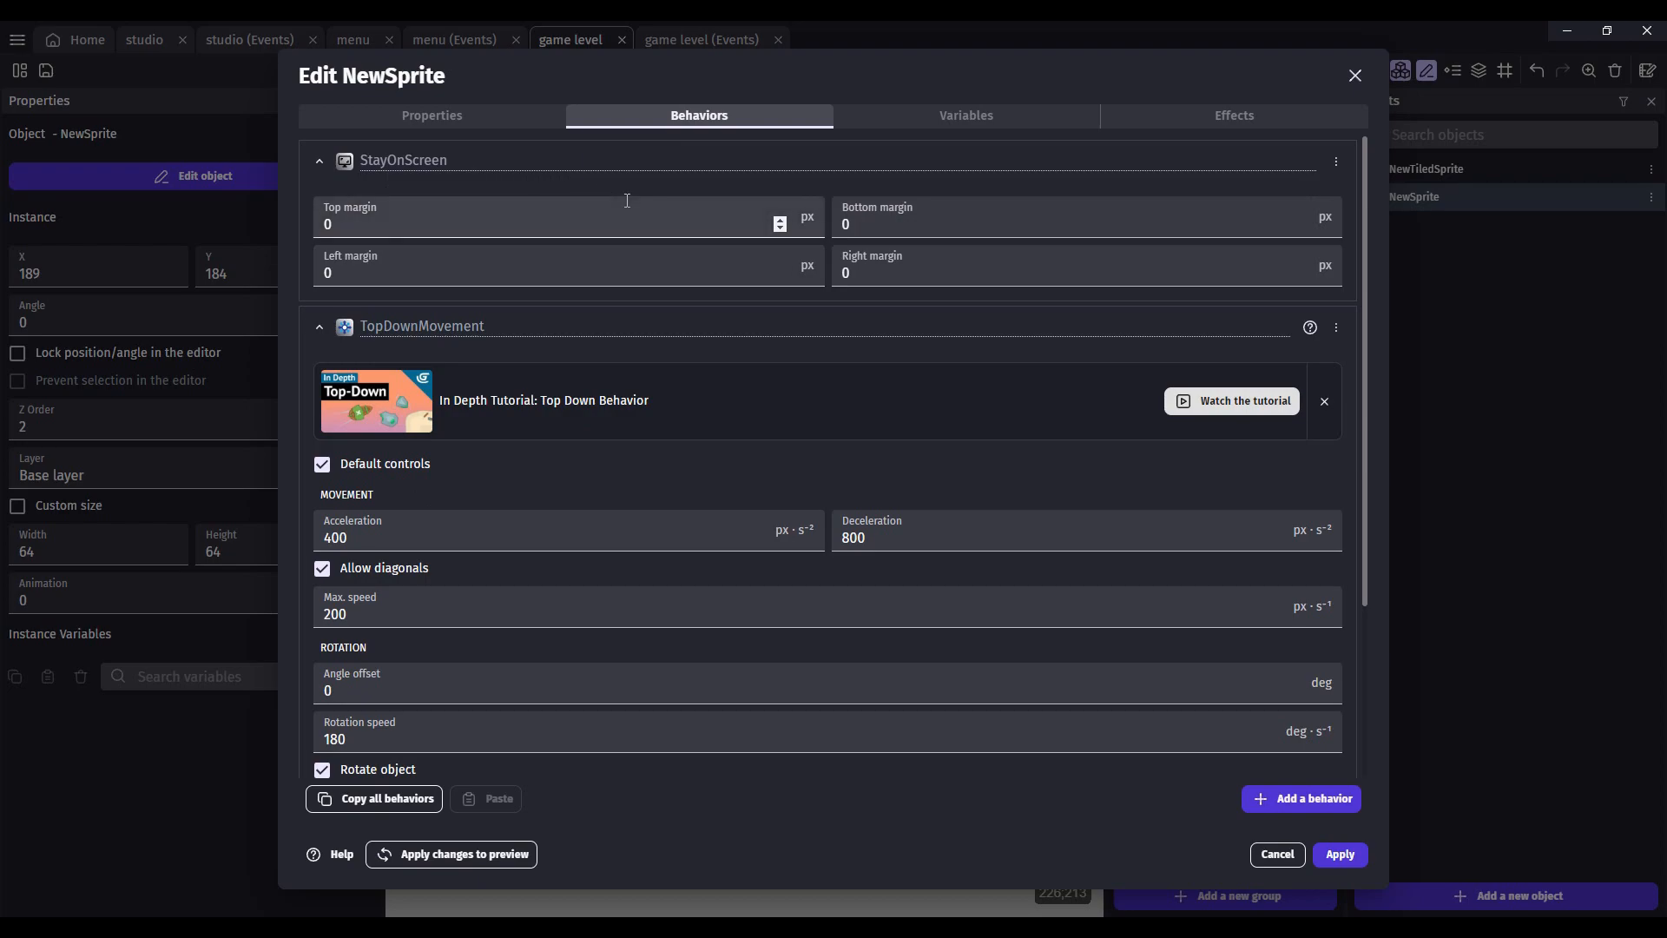
pyautogui.scroll(-3, 1277, 612)
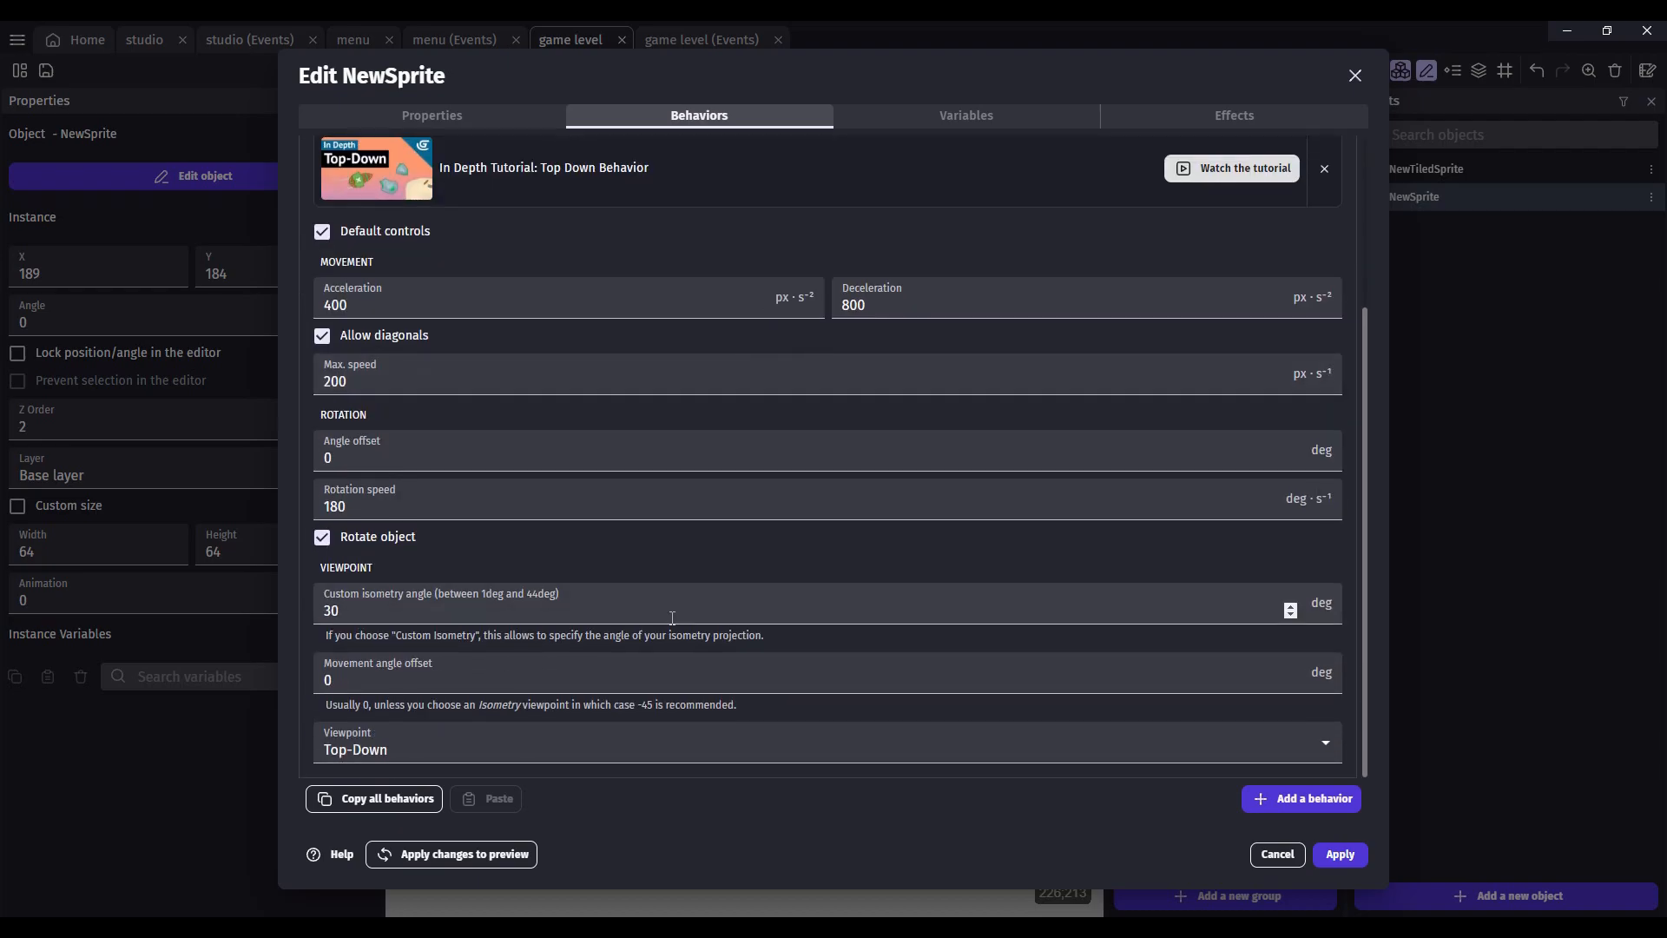
pyautogui.click(1342, 856)
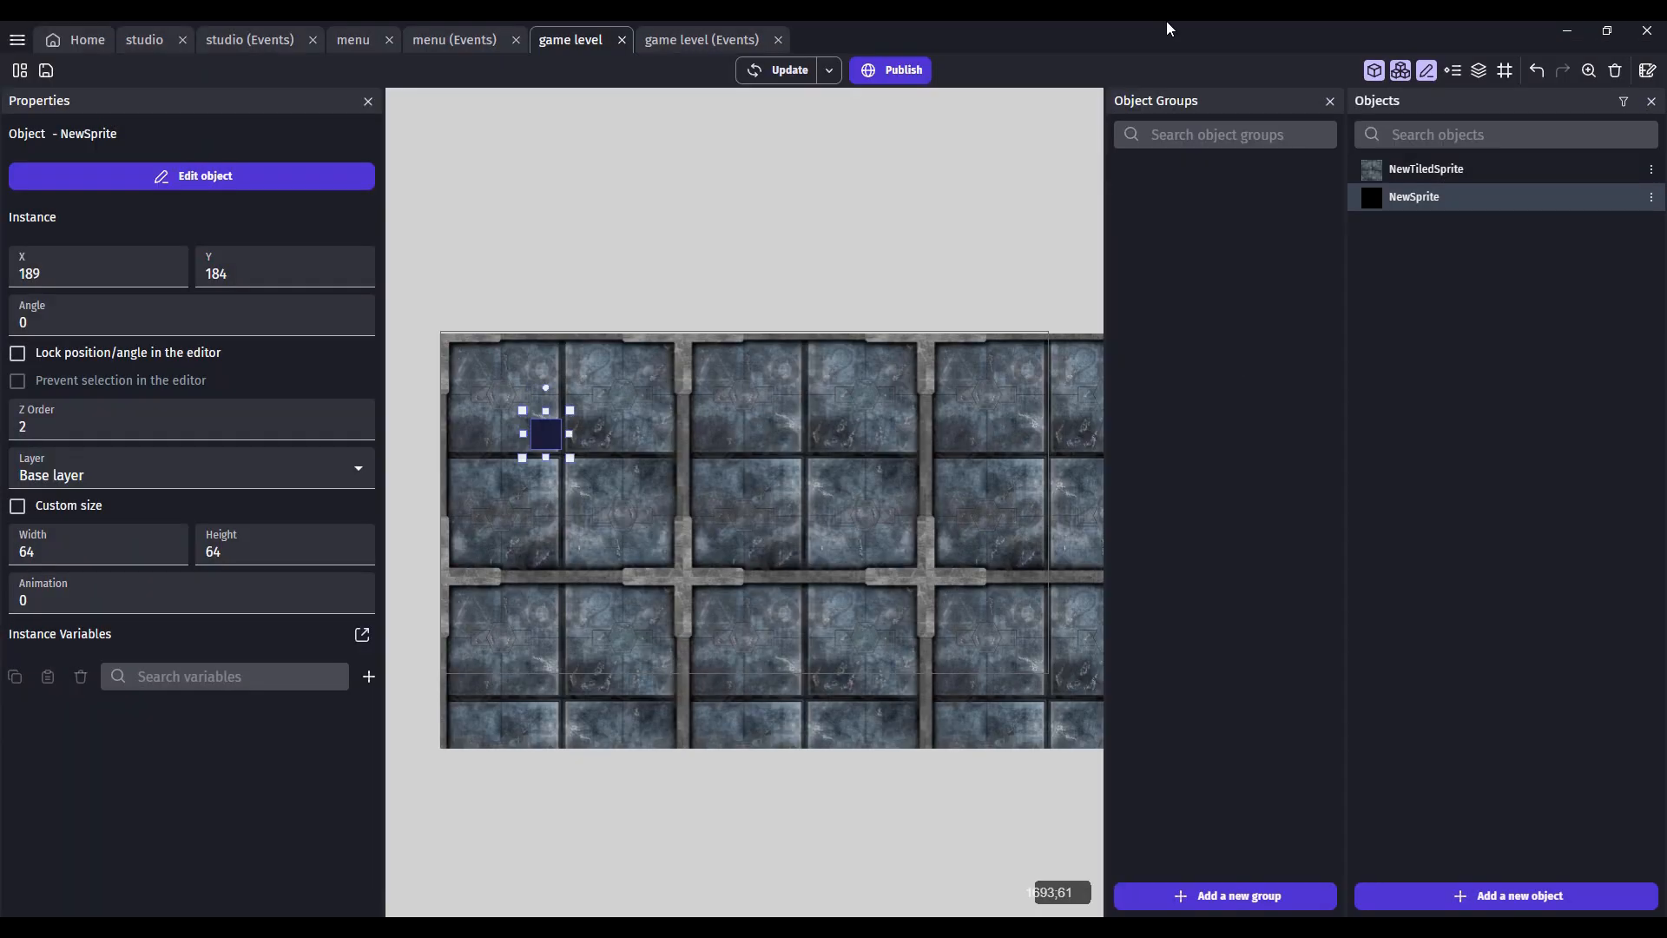
# Preview the game level scene in a new window, then close the preview.
pyautogui.click(829, 69)
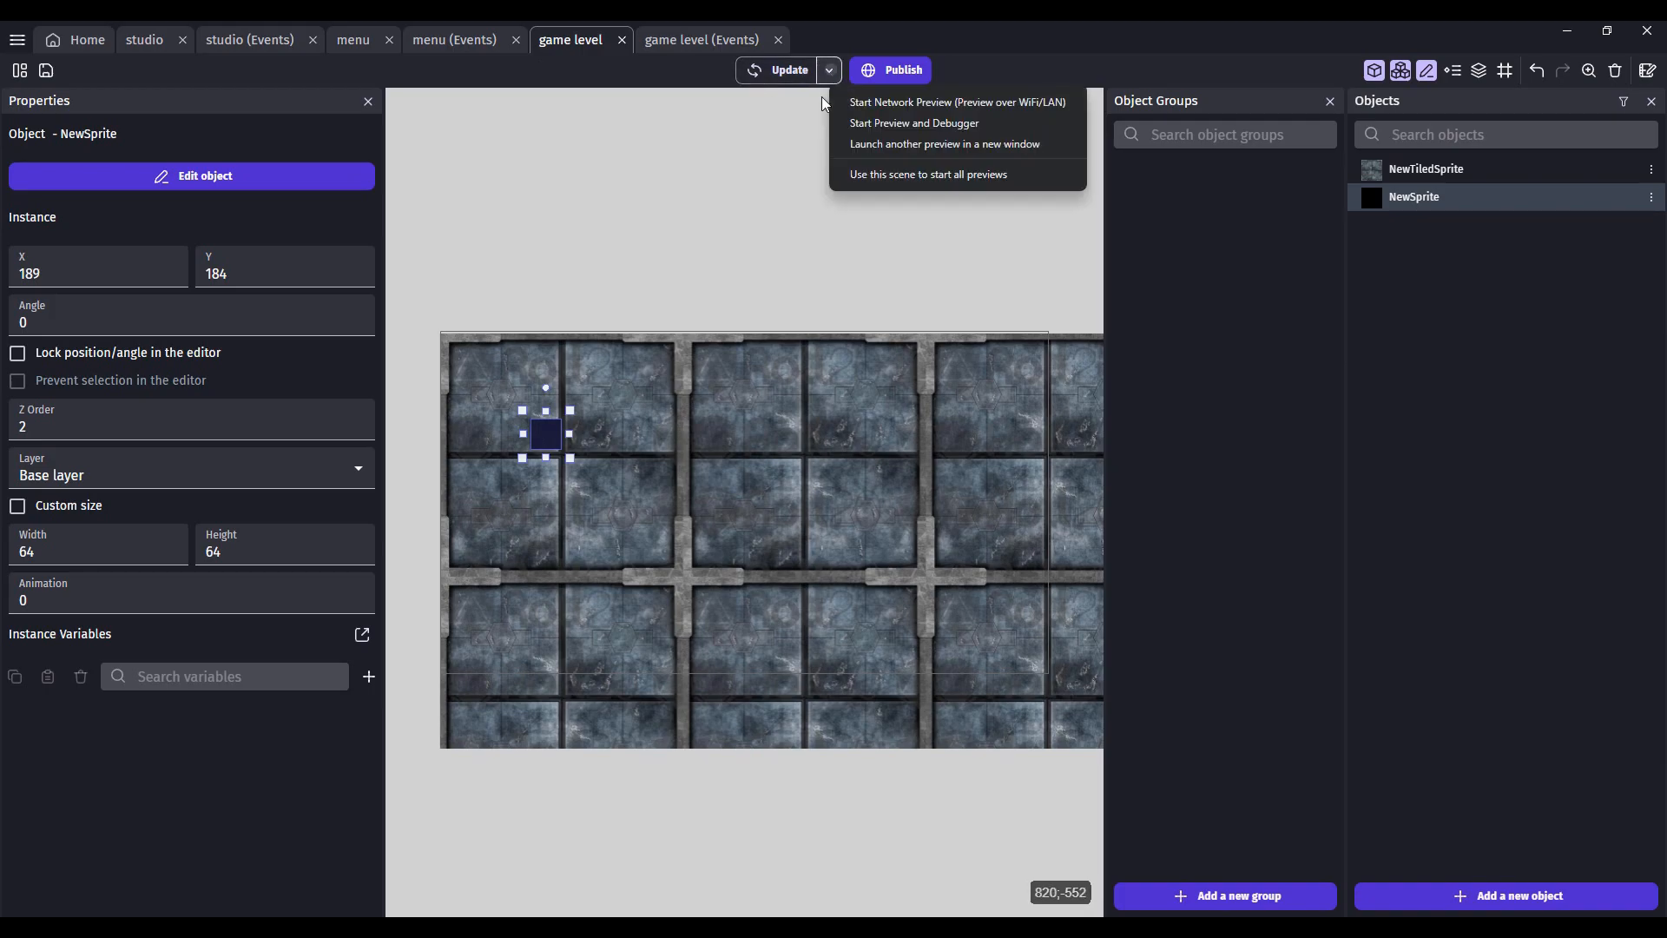
pyautogui.click(912, 145)
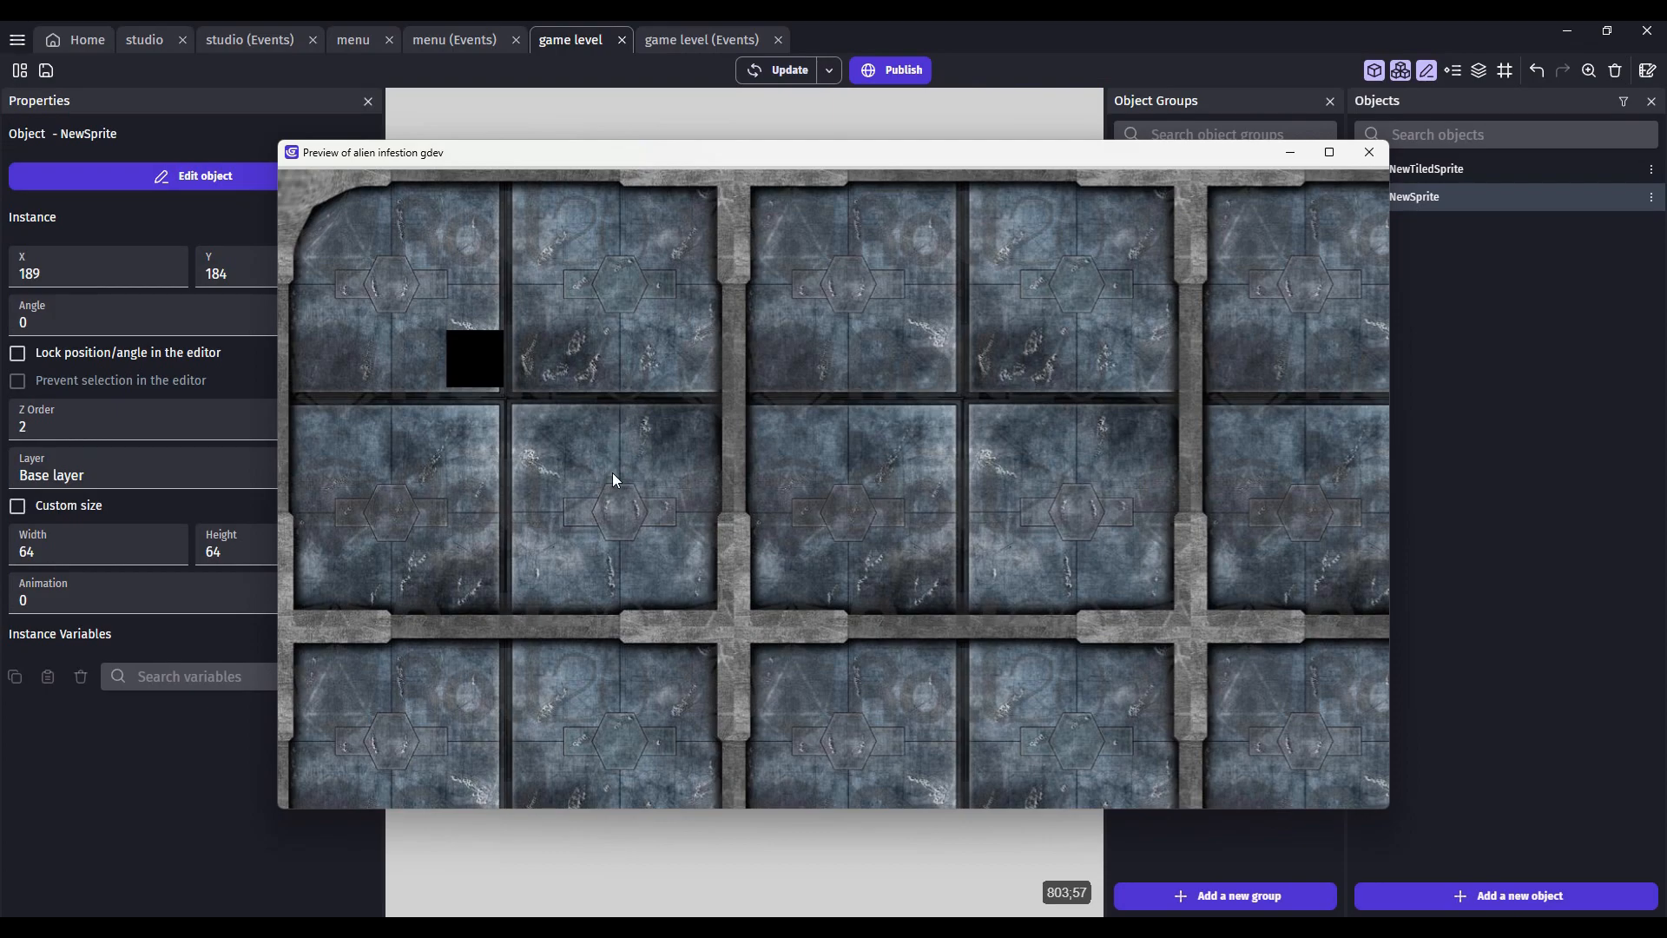
pyautogui.click(1369, 154)
# Preview the game from the studio scene in a new window, dismiss the login banner and start play from the menu.
pyautogui.click(146, 40)
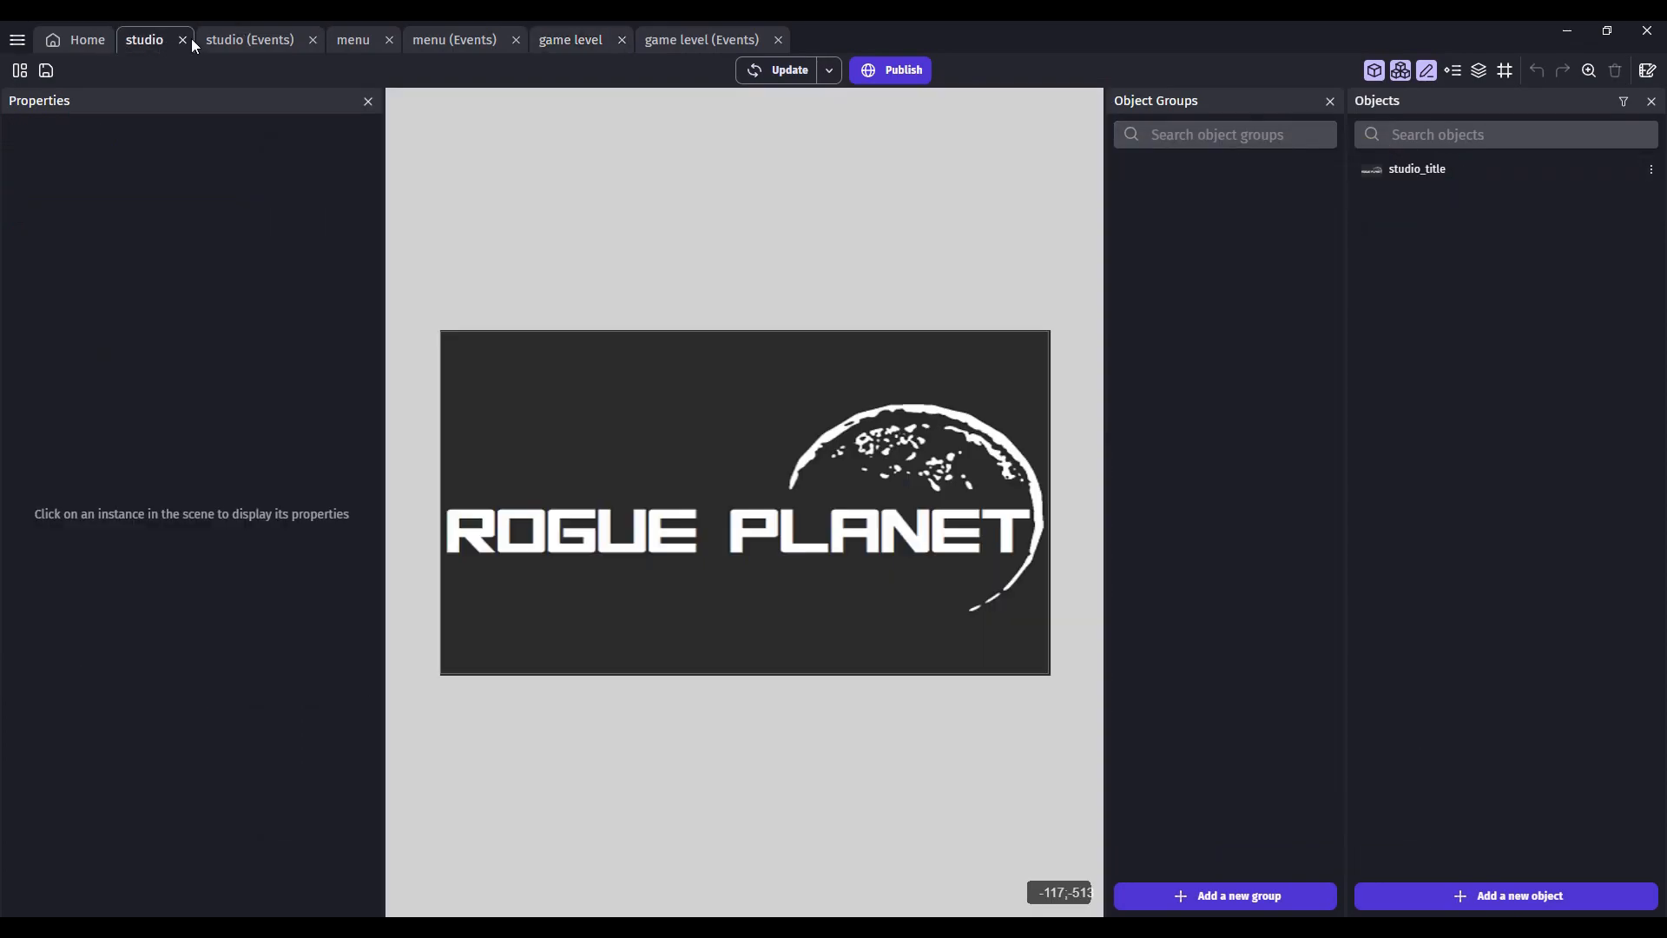
pyautogui.click(830, 70)
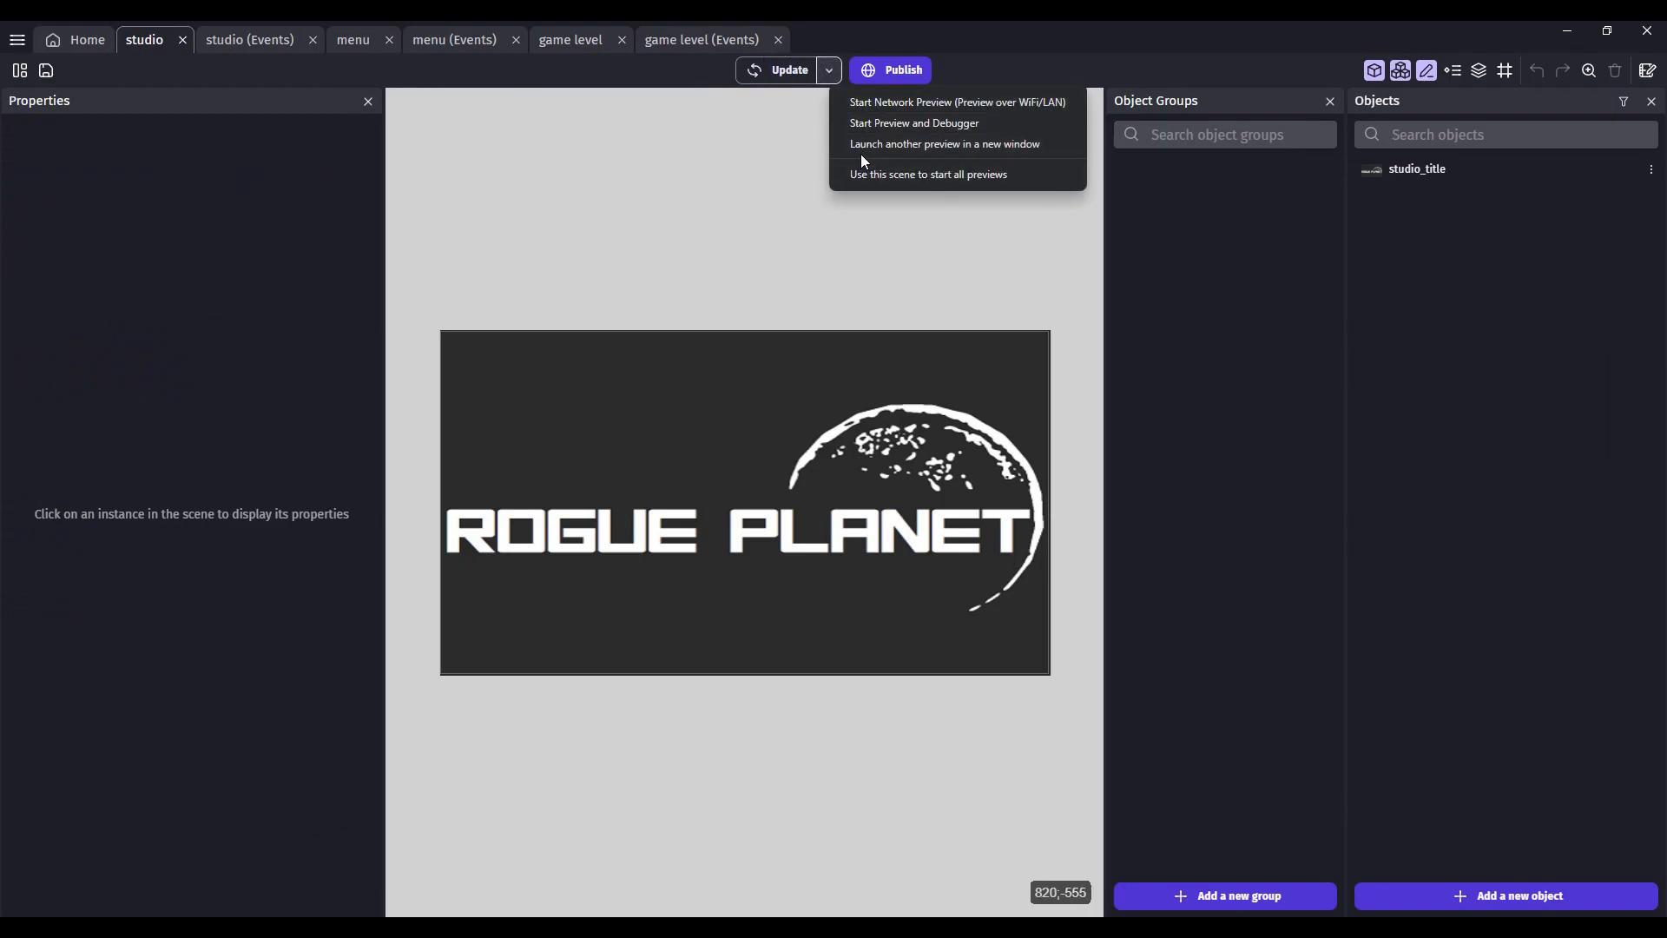
pyautogui.click(867, 144)
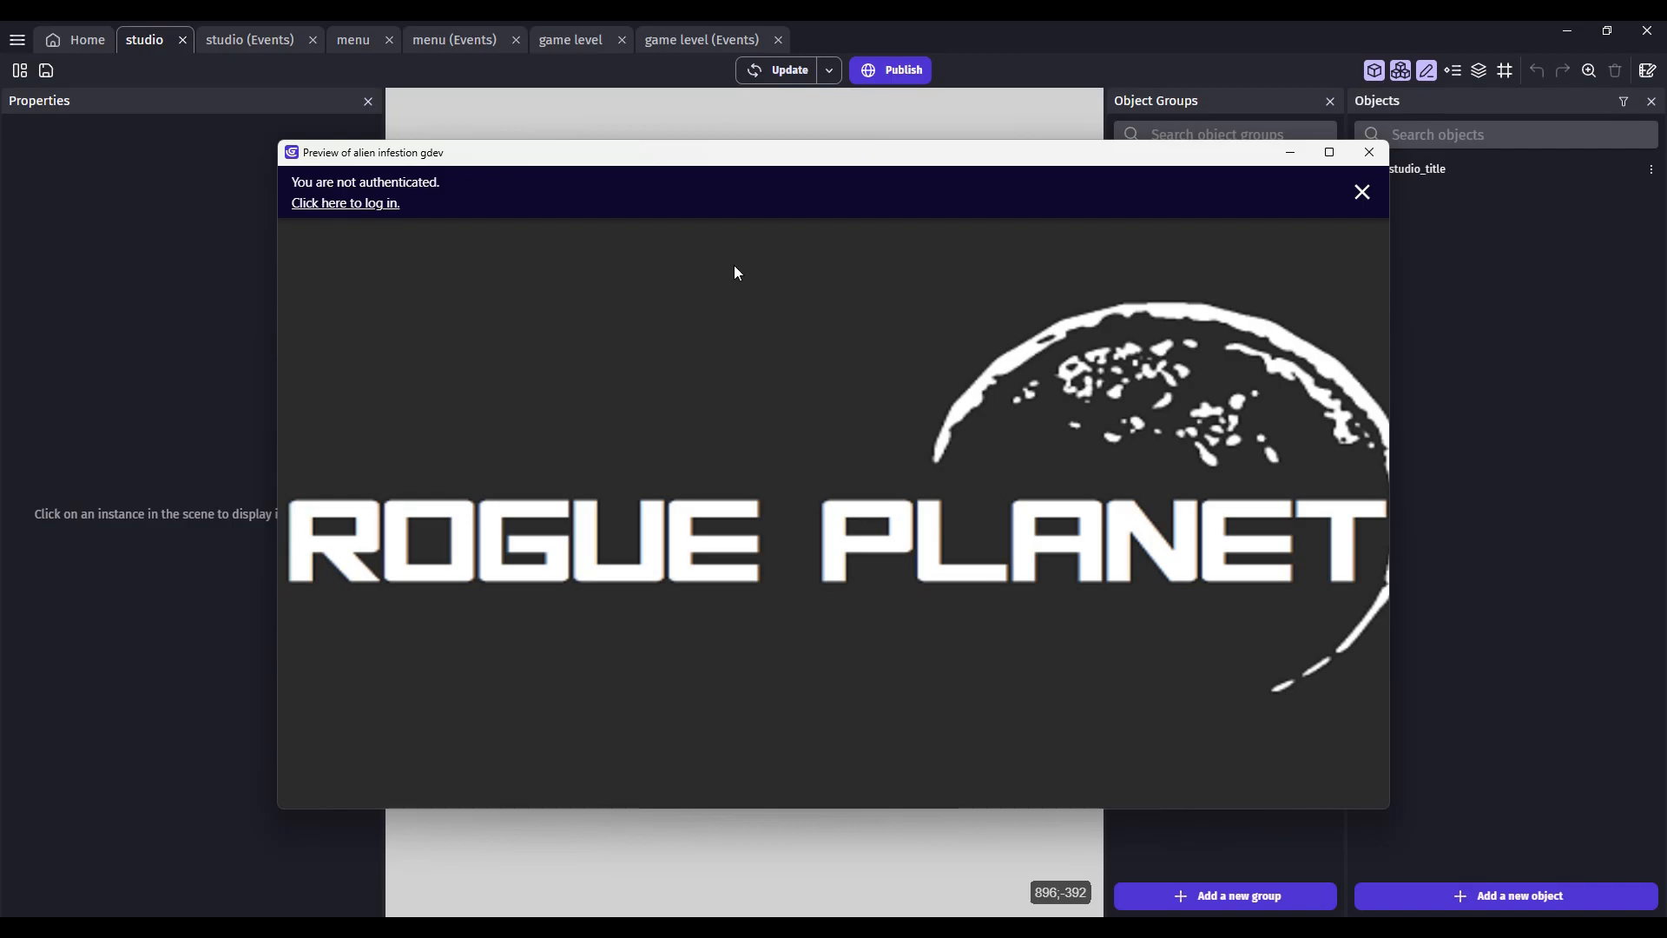
pyautogui.click(1362, 193)
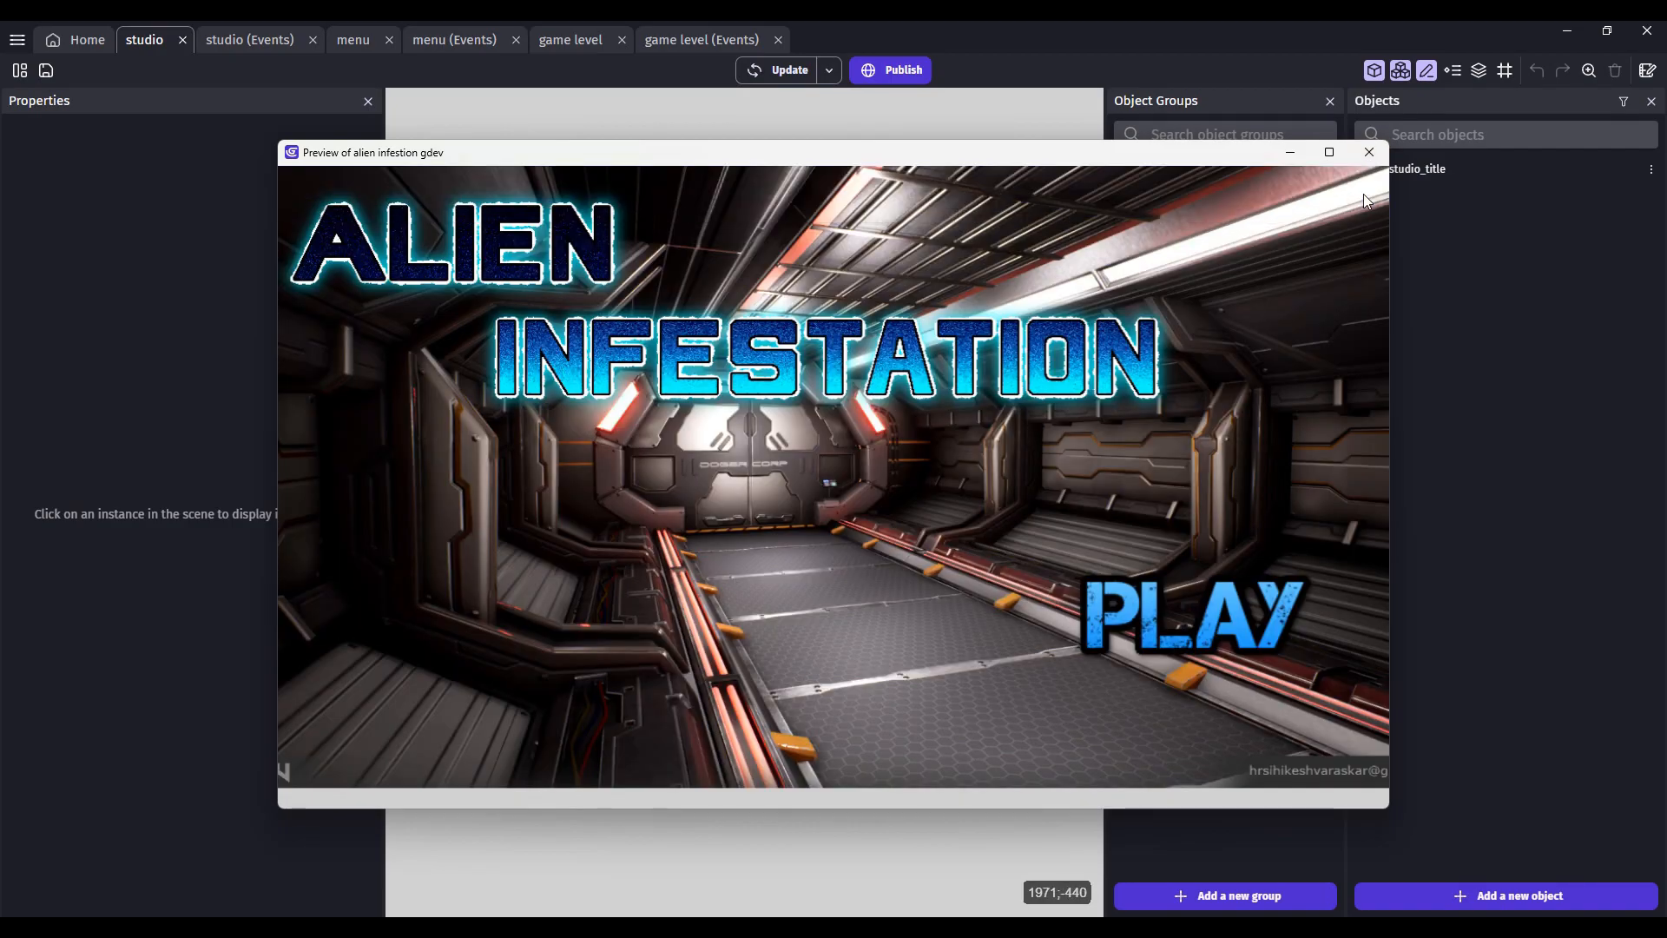
pyautogui.click(1222, 617)
# Test the black square's movement in all directions around the game level, then close the preview.
pyautogui.press('Down')
pyautogui.press('Right')
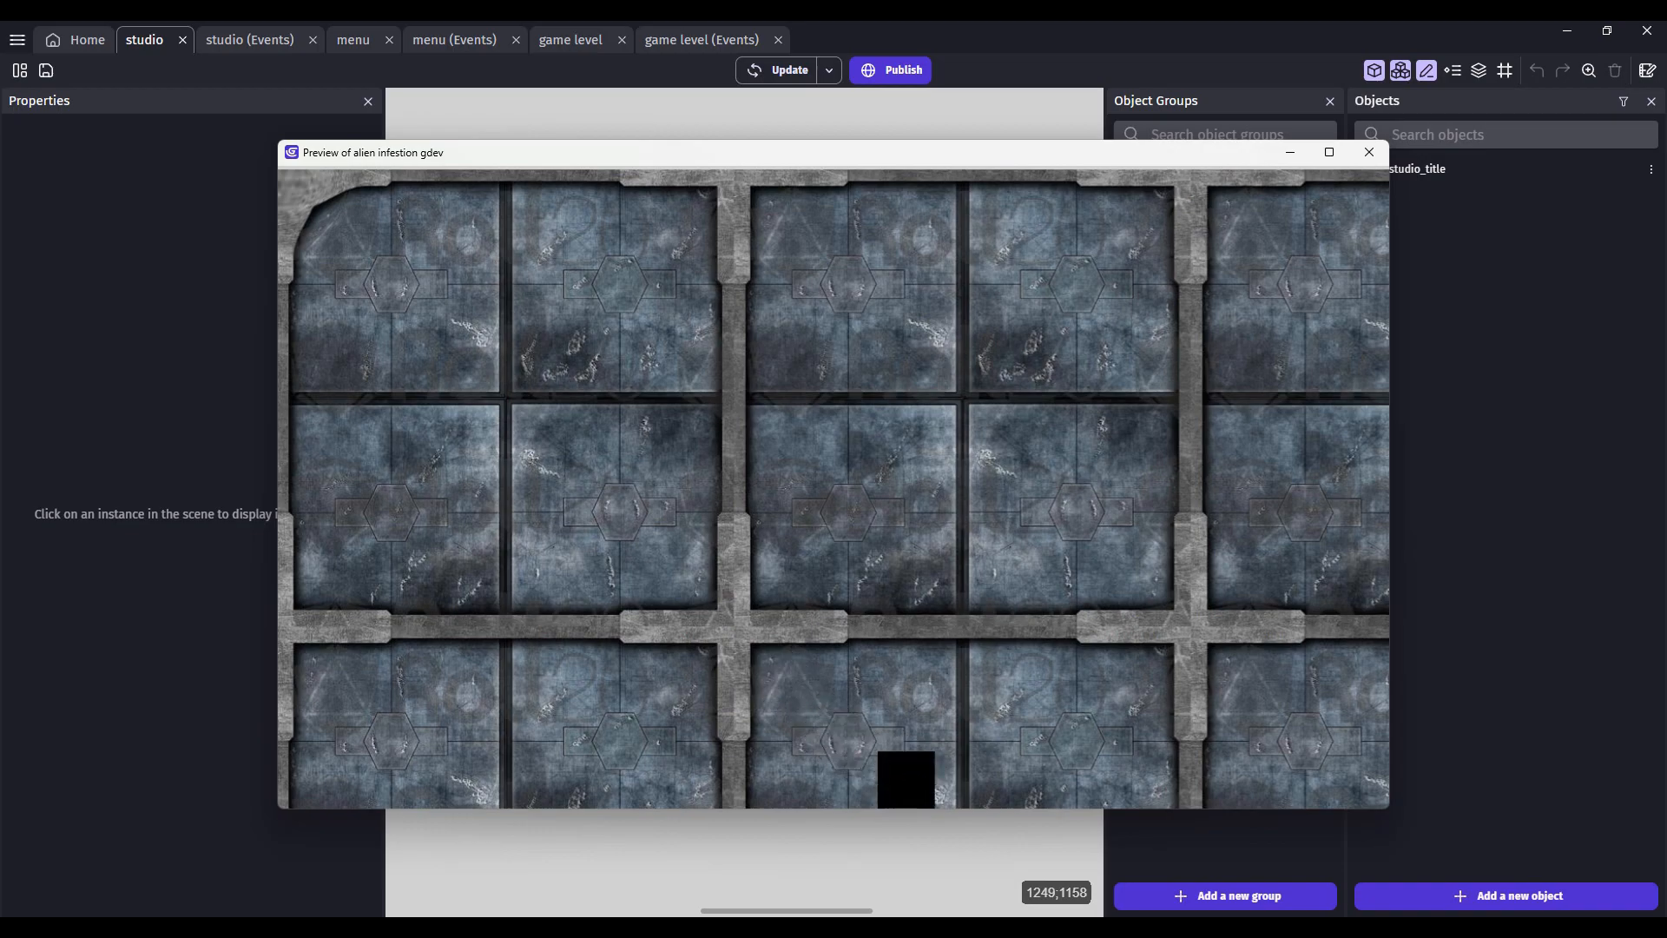
pyautogui.press('Left')
pyautogui.press('Up')
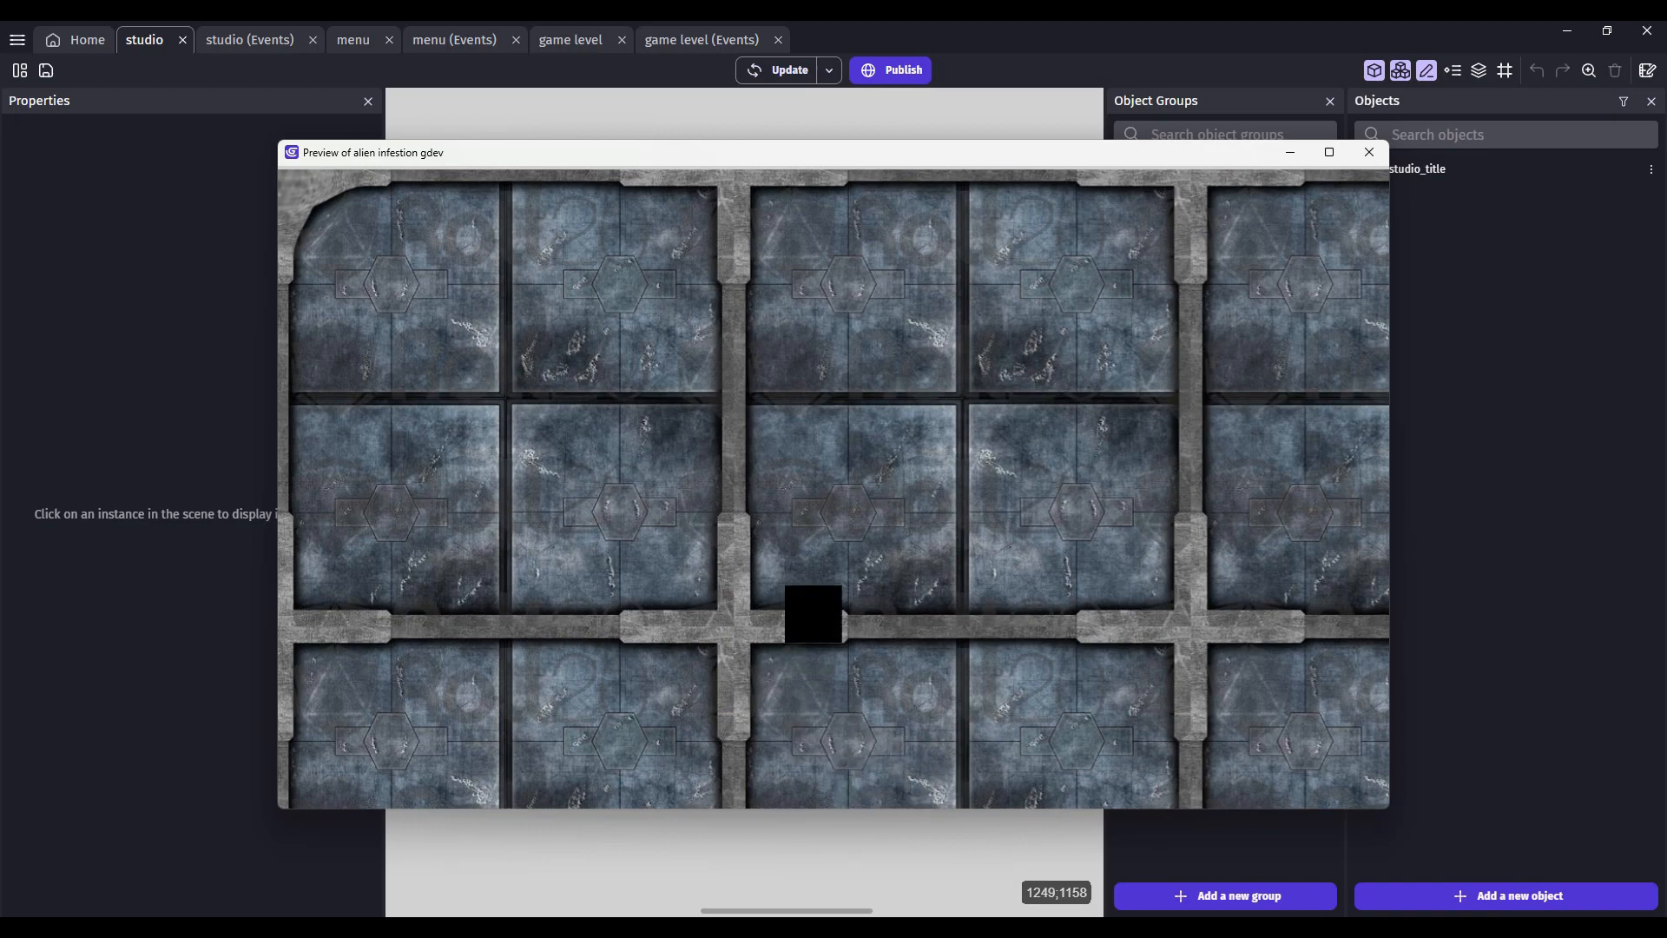
pyautogui.press('Right')
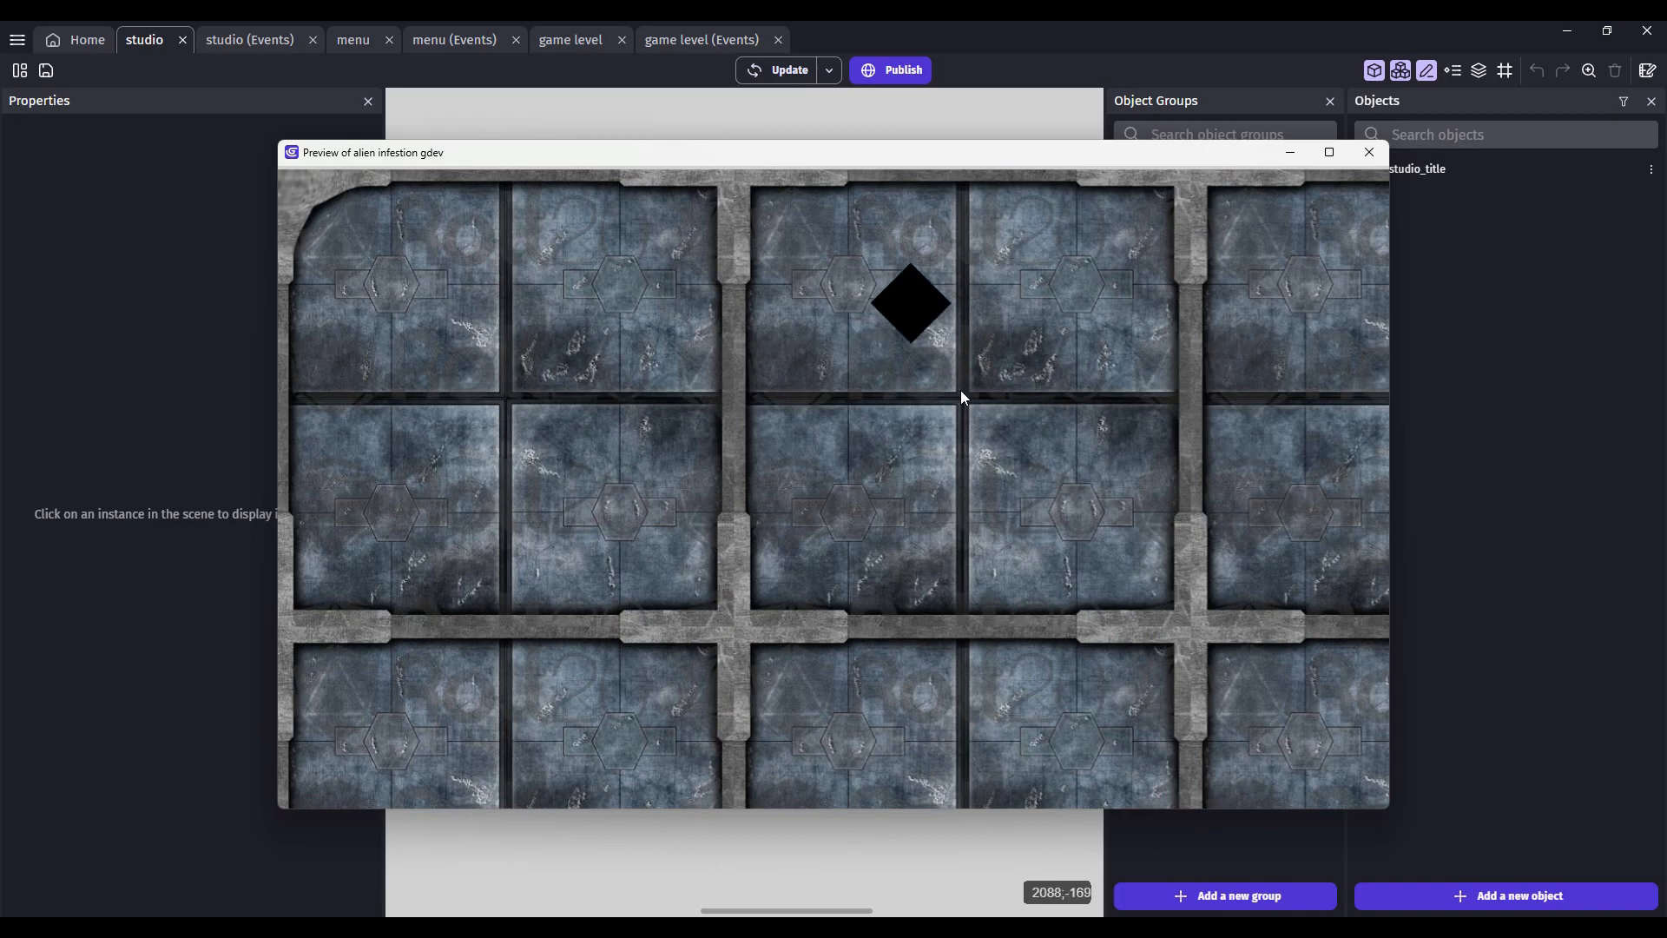
pyautogui.press('Right')
pyautogui.press('Down')
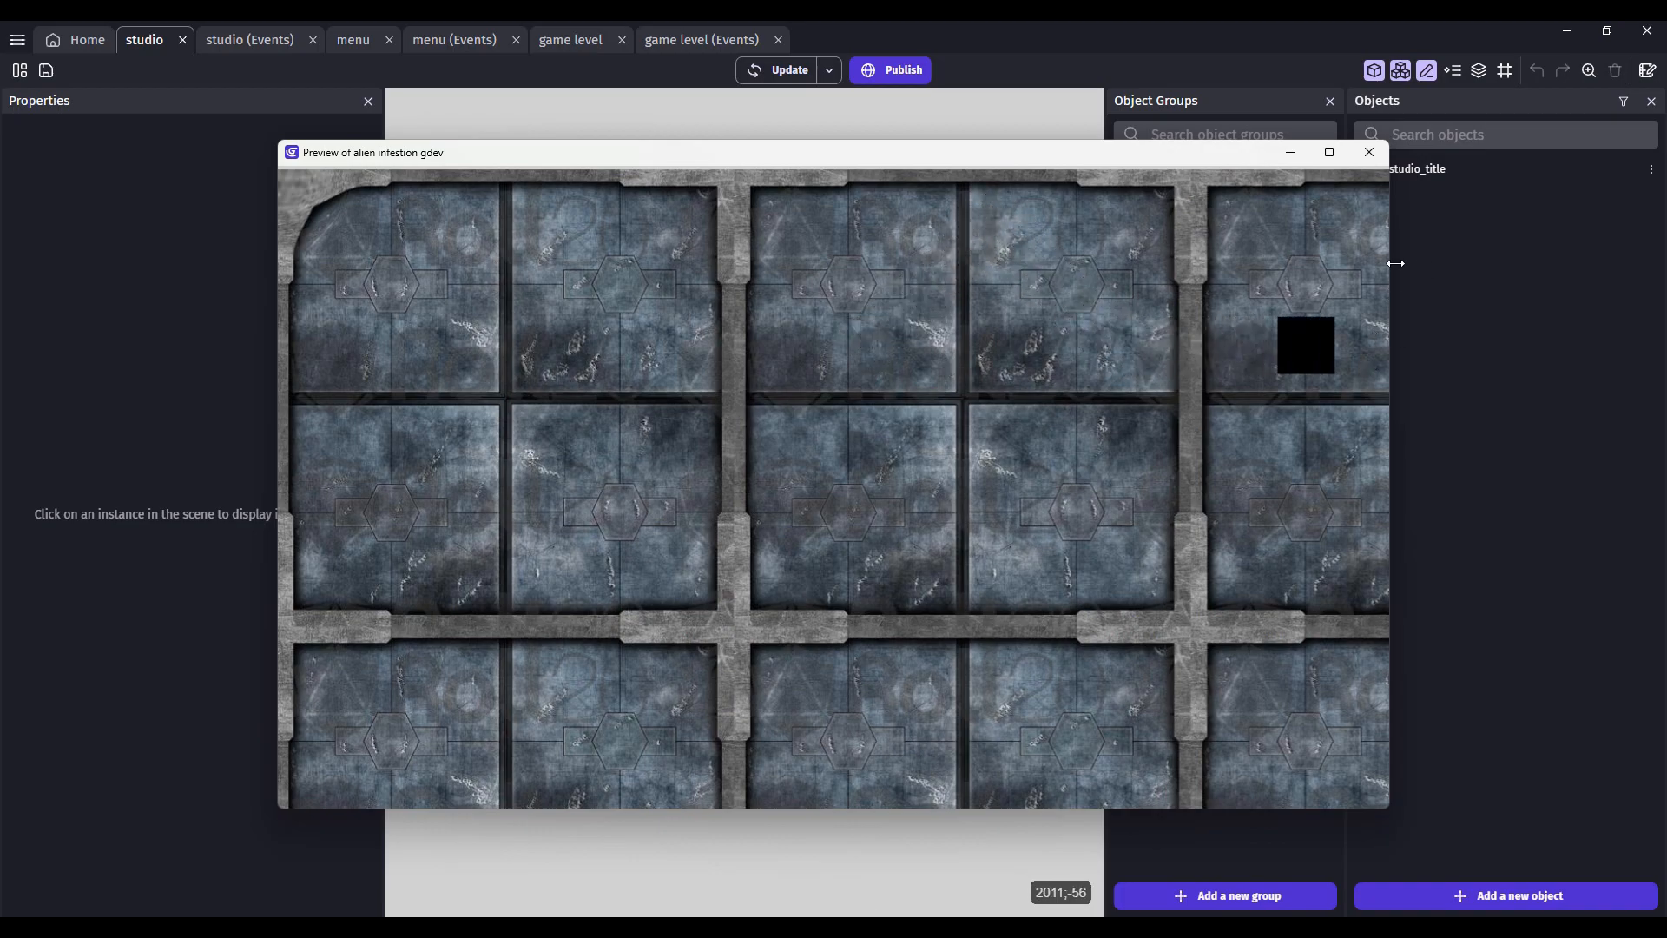
pyautogui.press('Left')
pyautogui.press('Up')
pyautogui.press('Down')
pyautogui.press('Left')
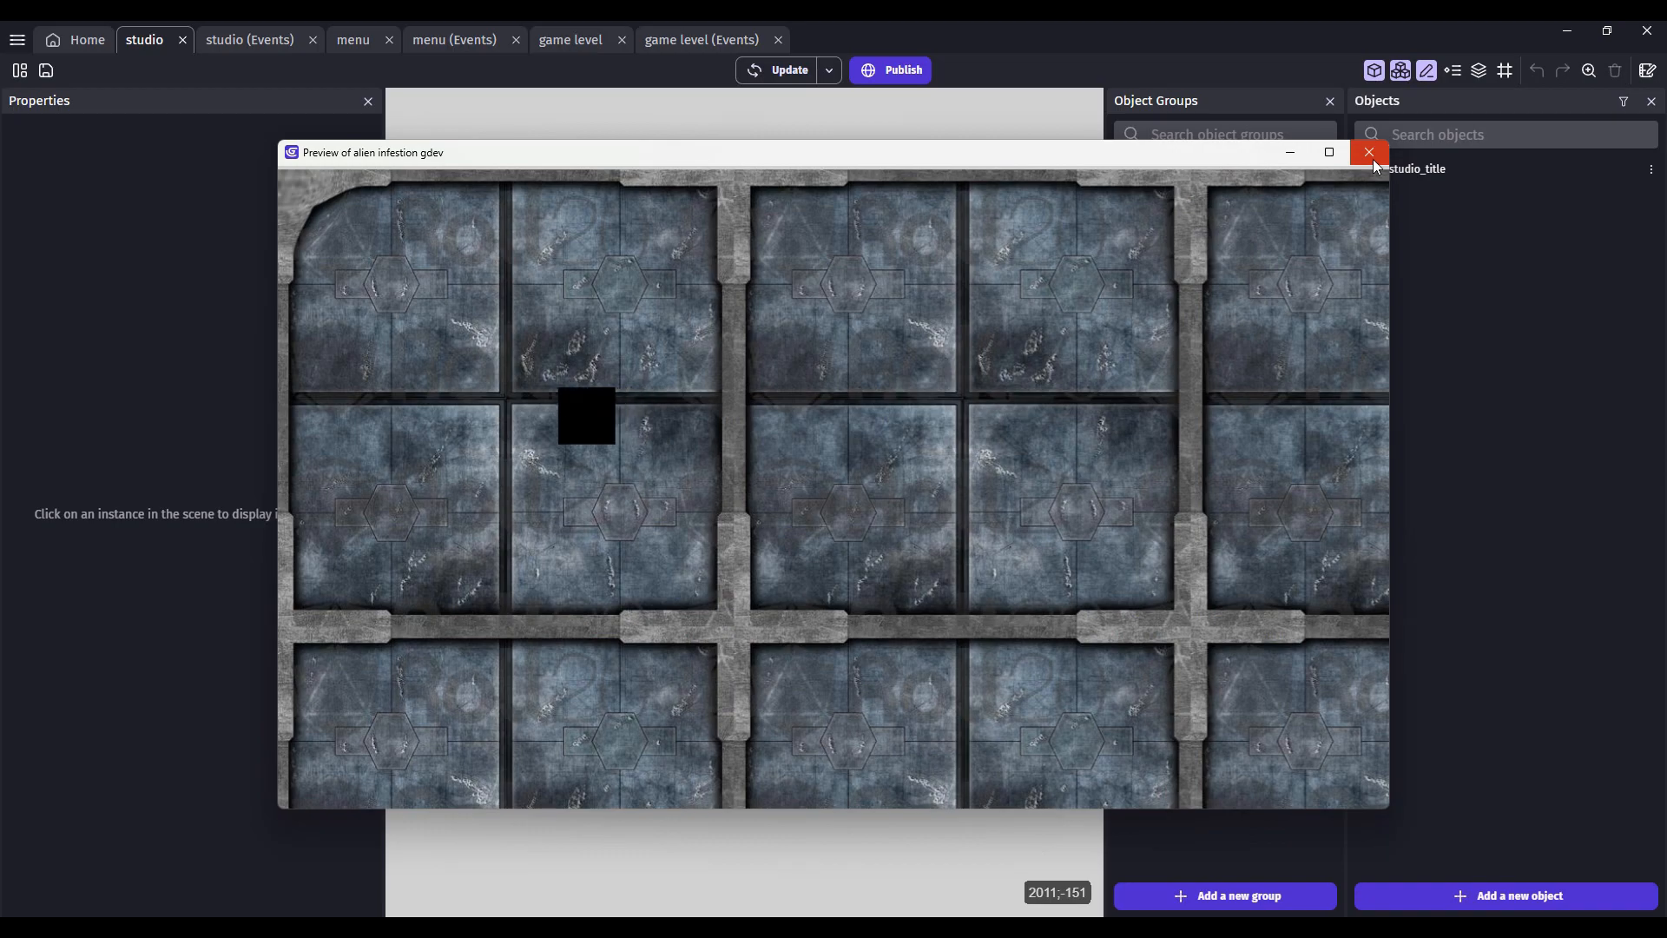
pyautogui.click(1372, 158)
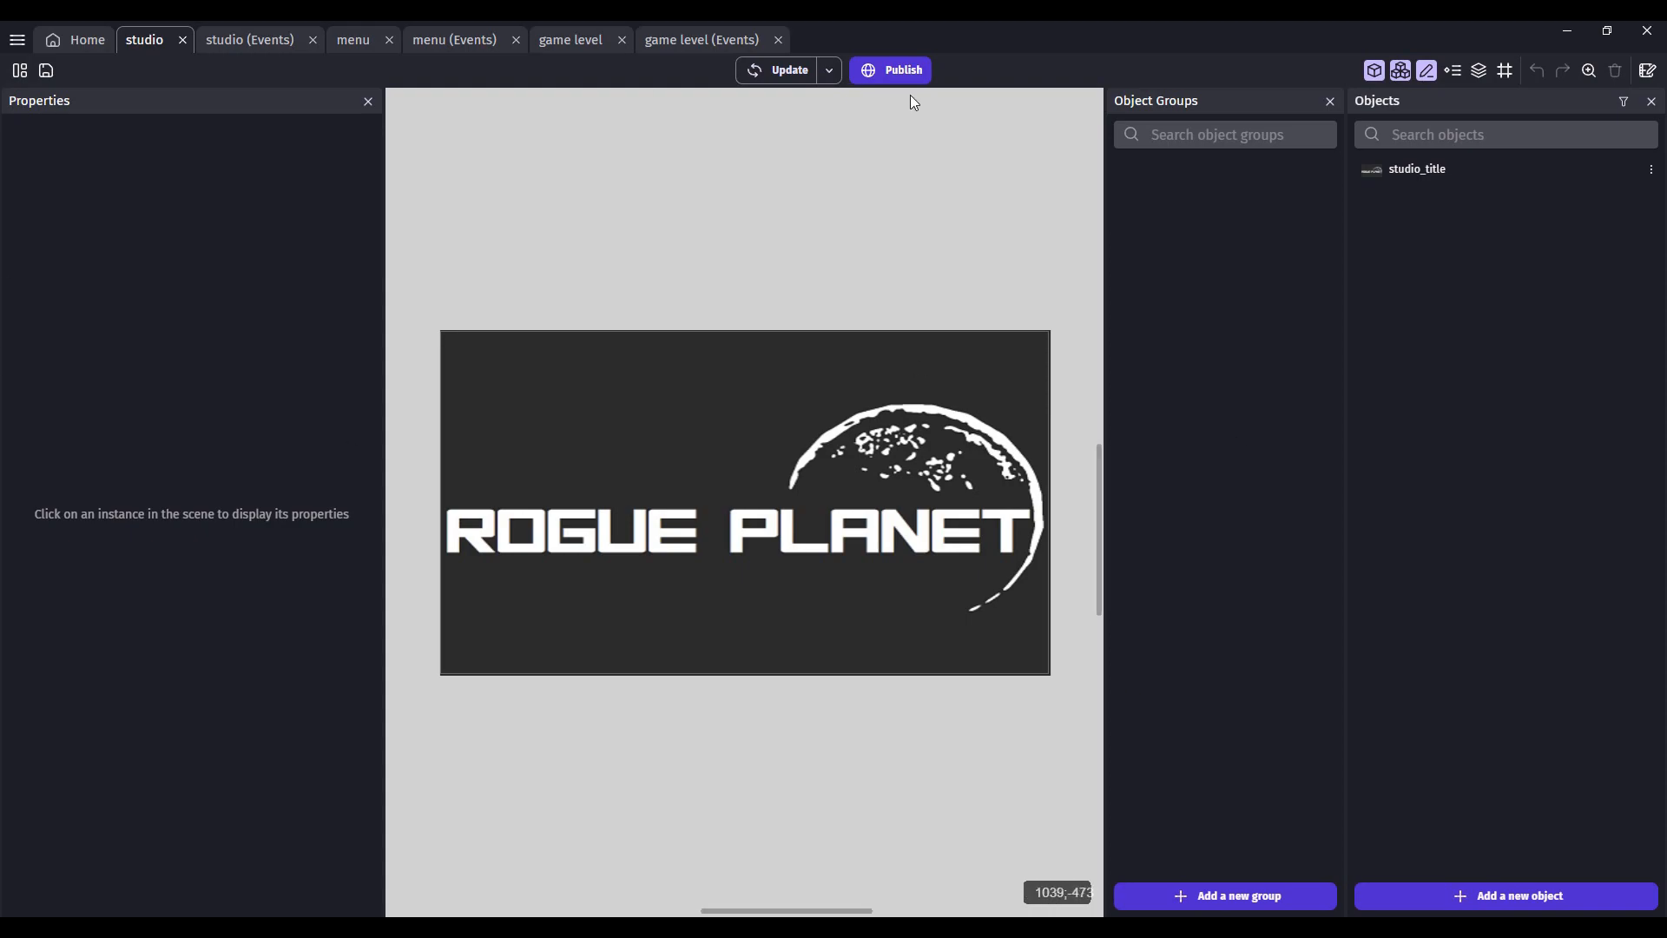
# Review the menu scene's events and the game level's event sheet, ending on the game level scene.
pyautogui.click(446, 40)
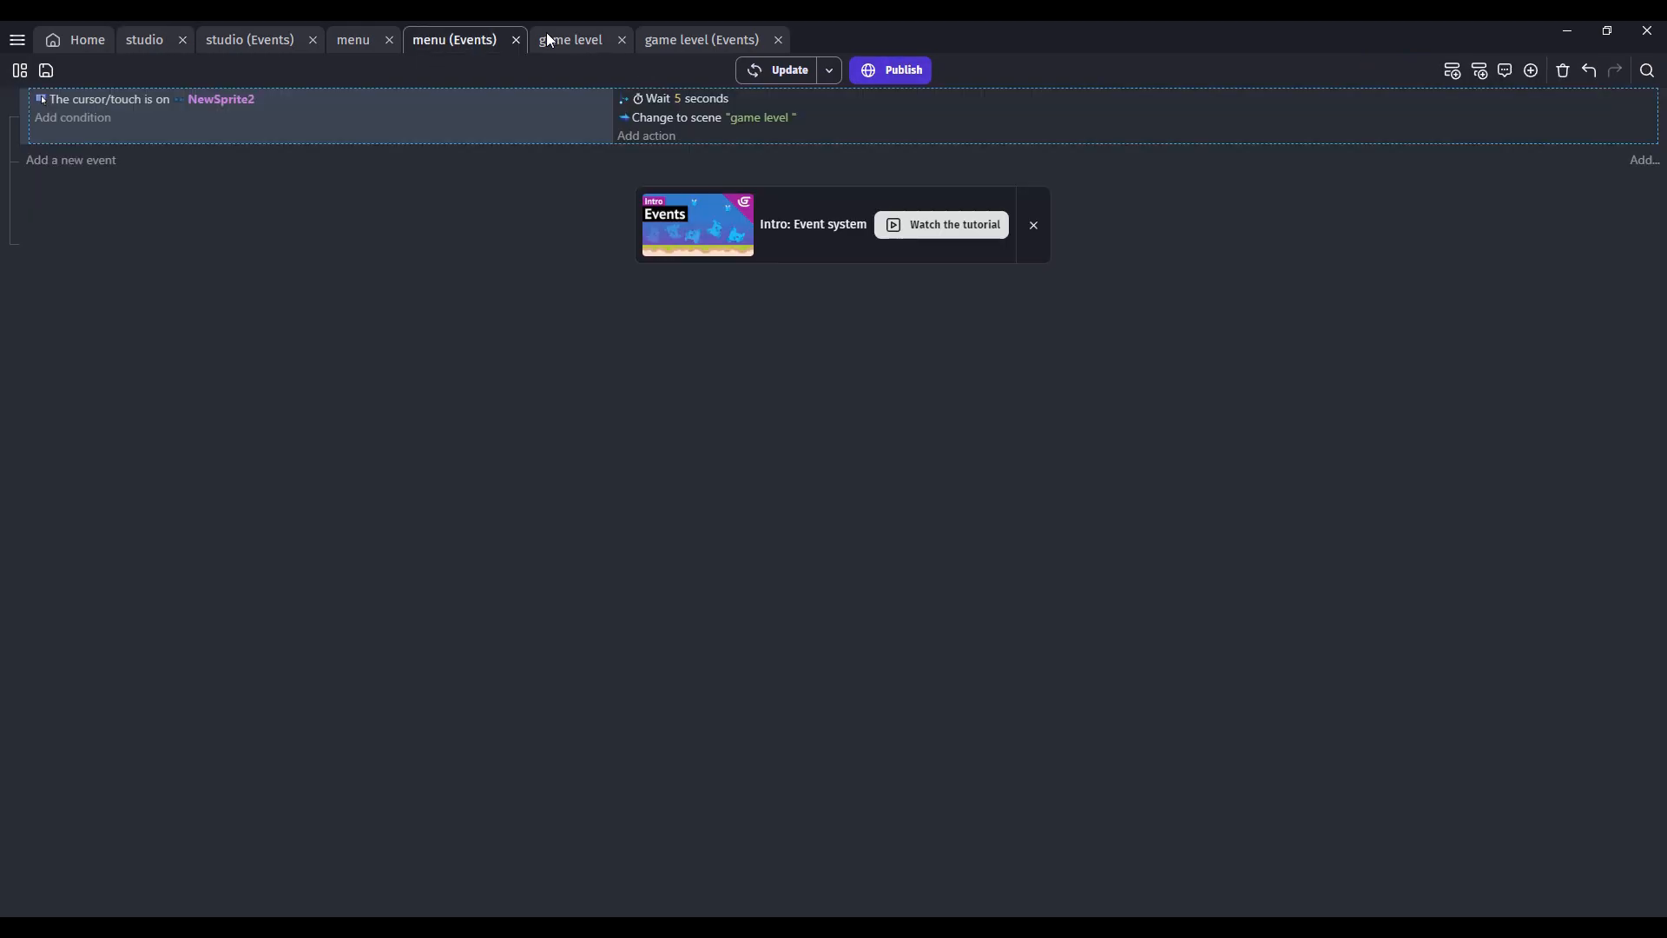
pyautogui.click(570, 42)
pyautogui.click(709, 39)
pyautogui.click(594, 40)
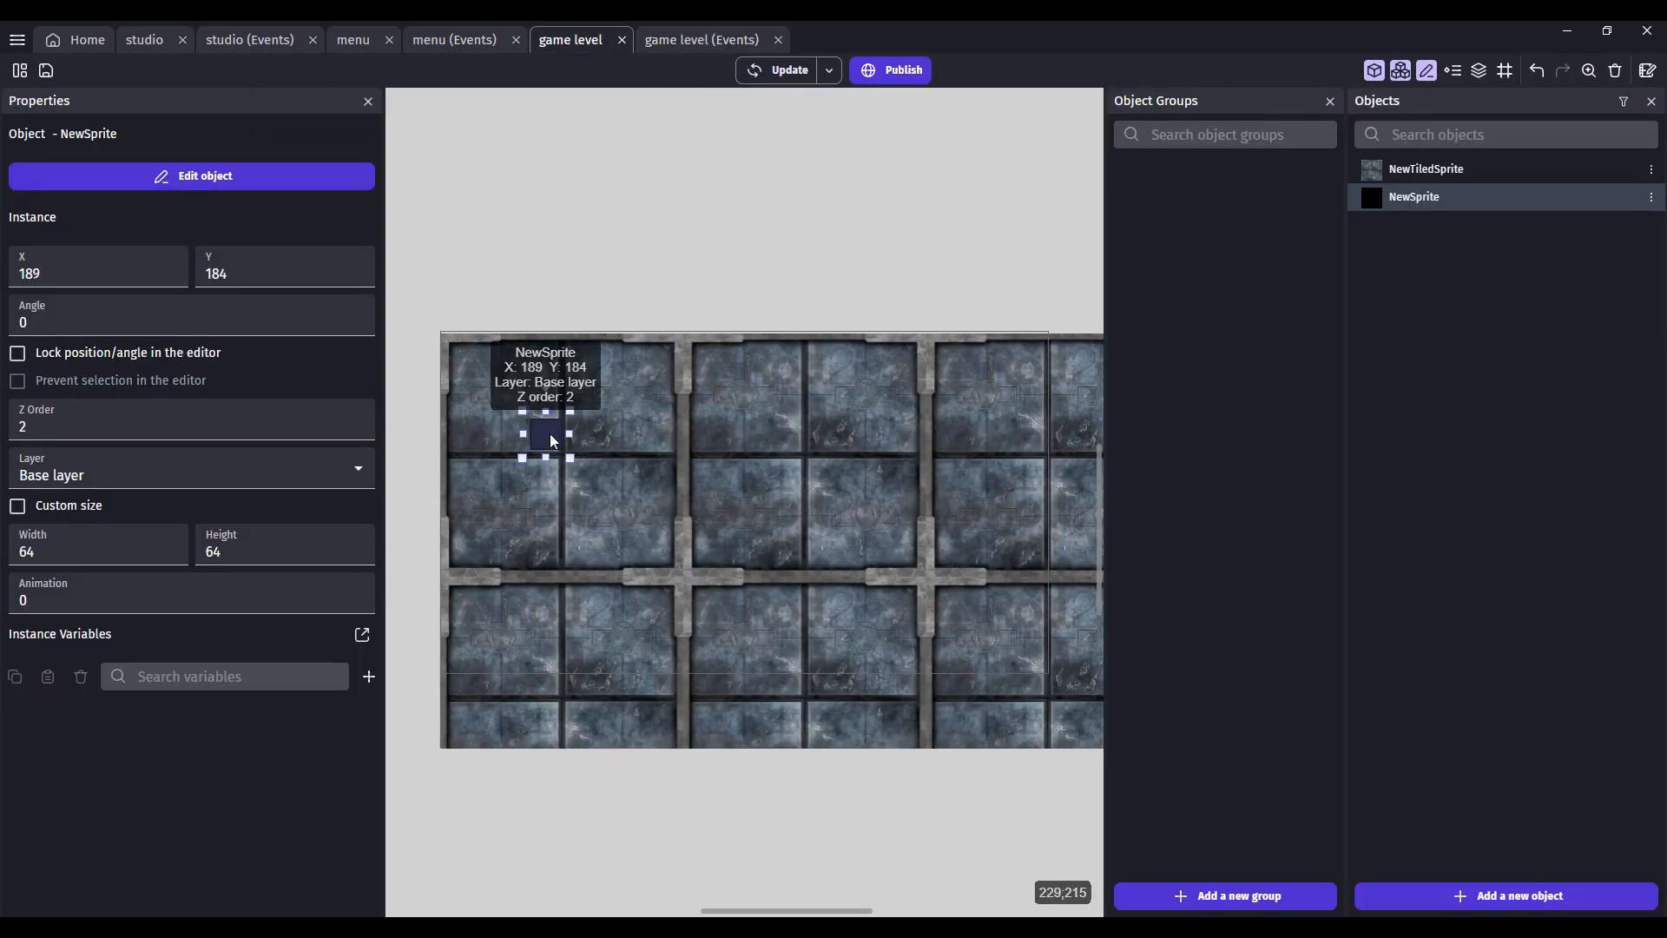
# Reopen NewSprite for editing and look through its behaviors from the screen margins to the viewpoint settings.
pyautogui.doubleClick(546, 430)
pyautogui.click(717, 118)
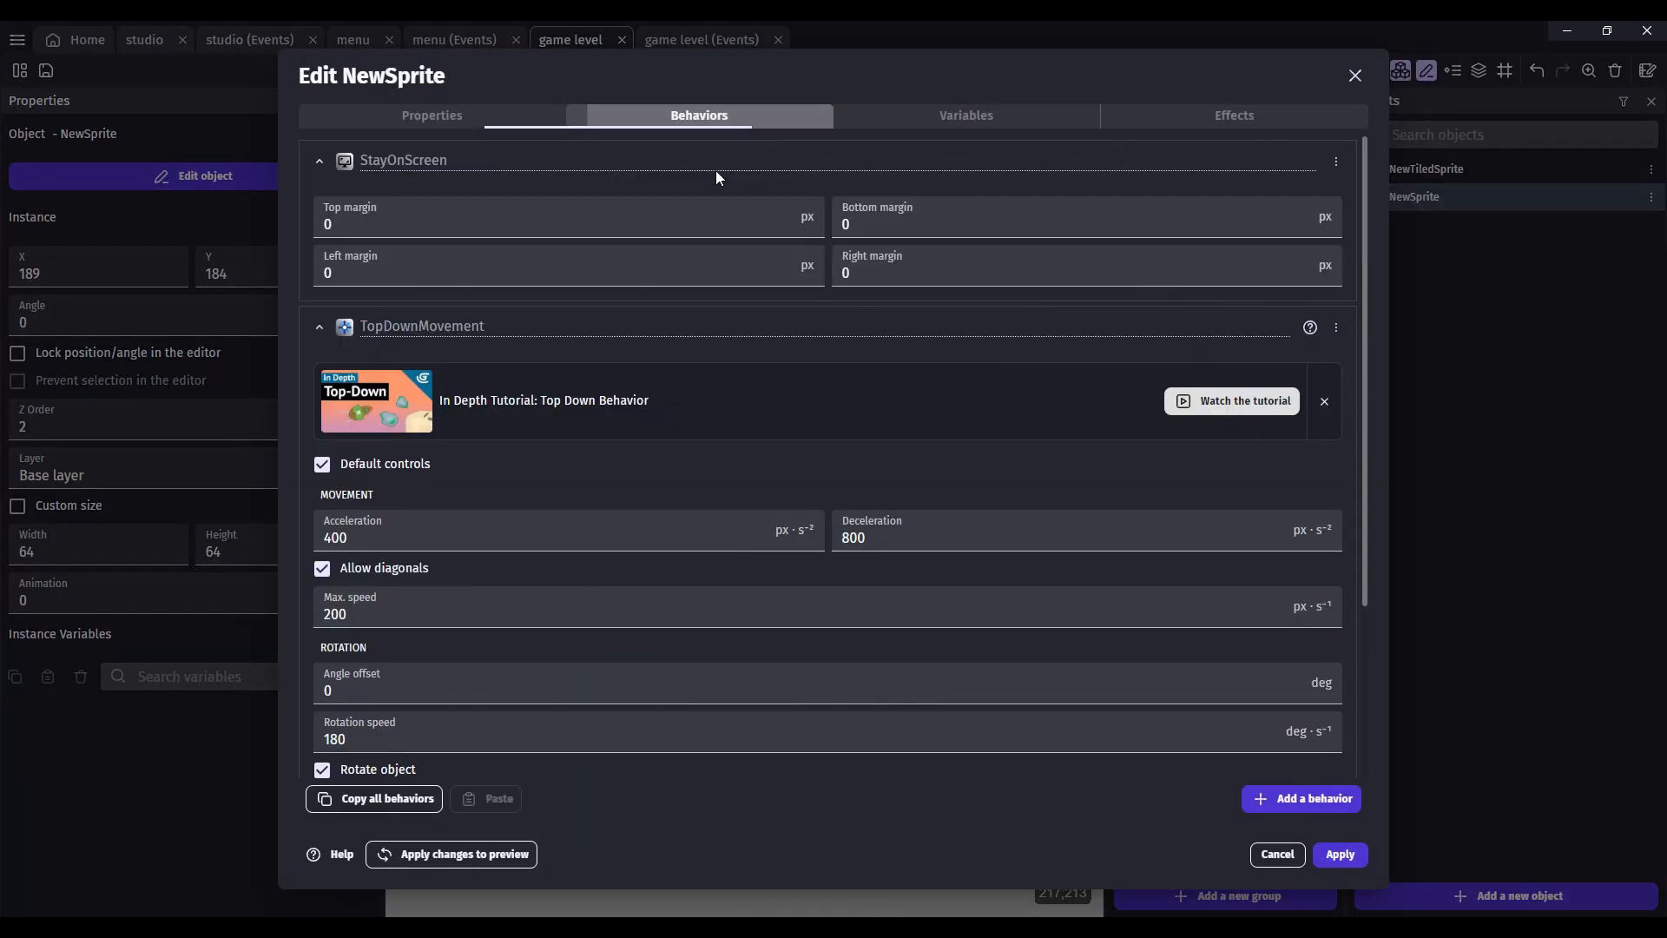
pyautogui.scroll(-3, 618, 484)
pyautogui.scroll(3, 554, 220)
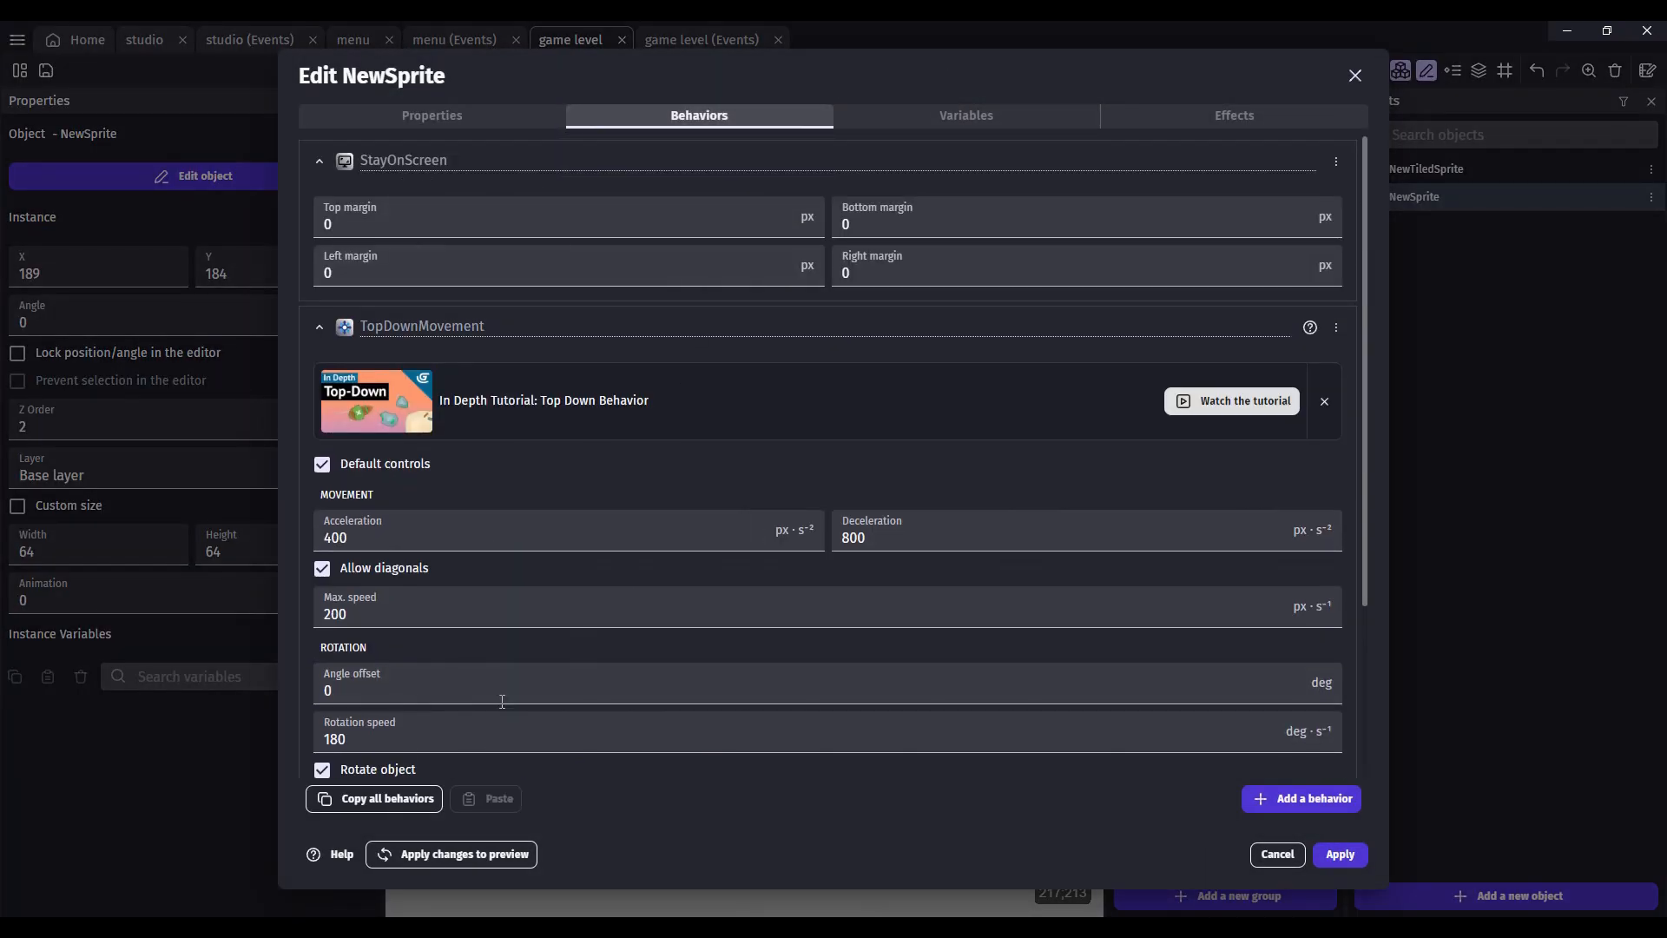
pyautogui.scroll(-3, 508, 692)
# Browse the available behaviors for NewSprite, such as Health and Fire bullets, and close the list without adding any.
pyautogui.click(1303, 799)
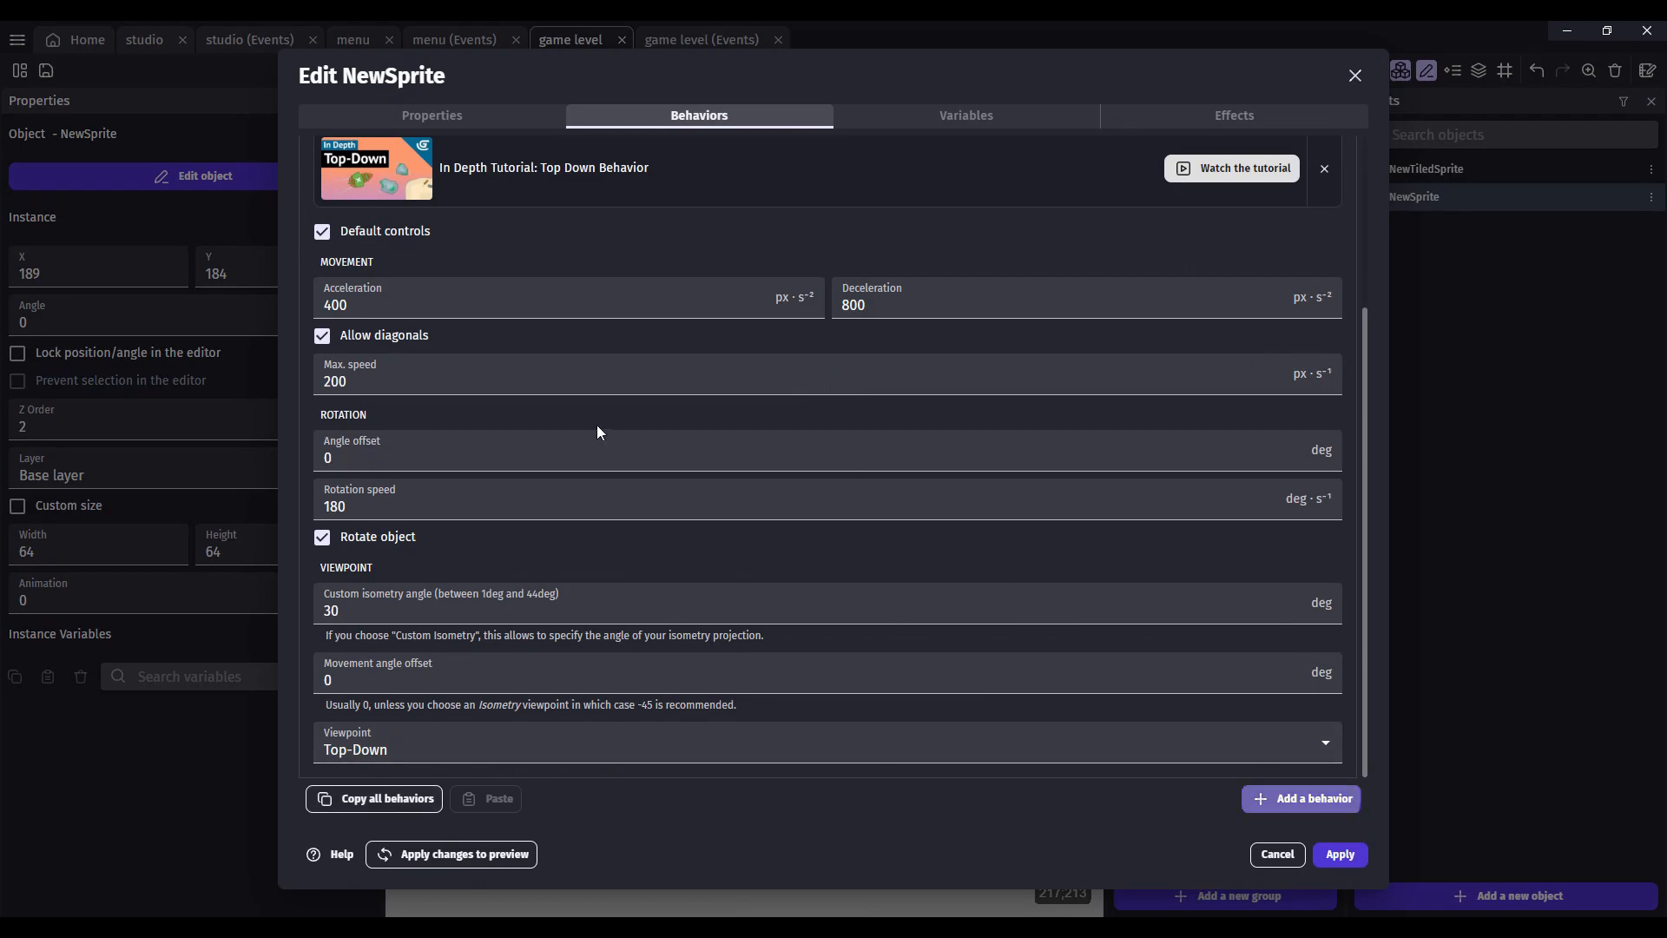
pyautogui.scroll(-3, 426, 521)
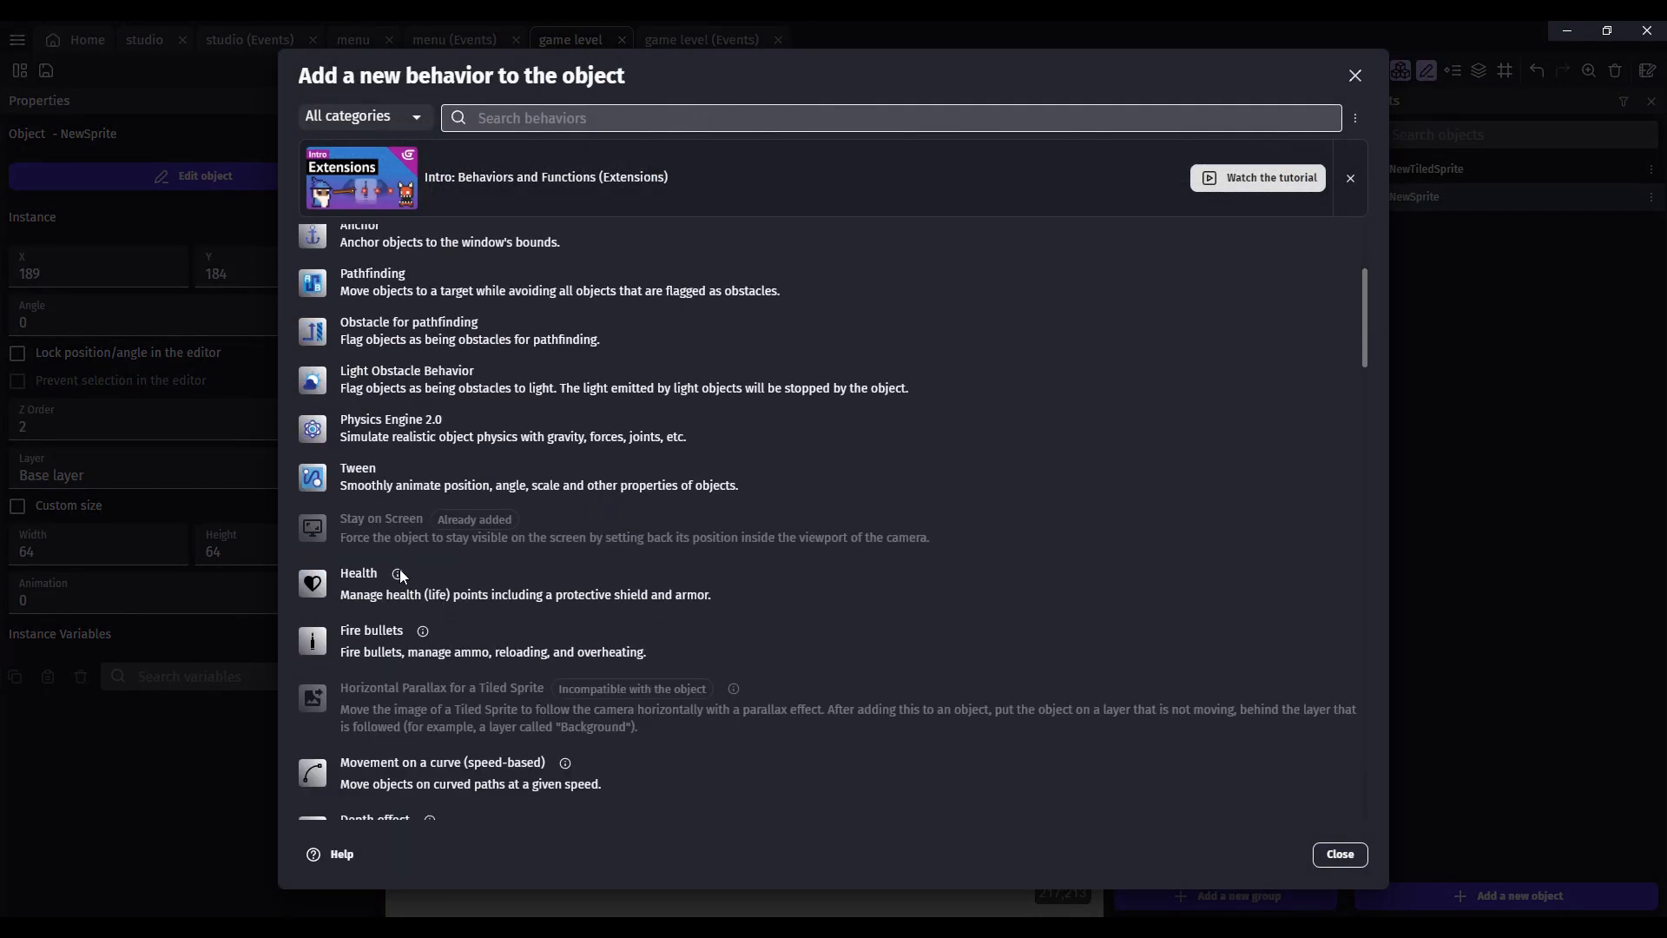
pyautogui.scroll(-3, 399, 572)
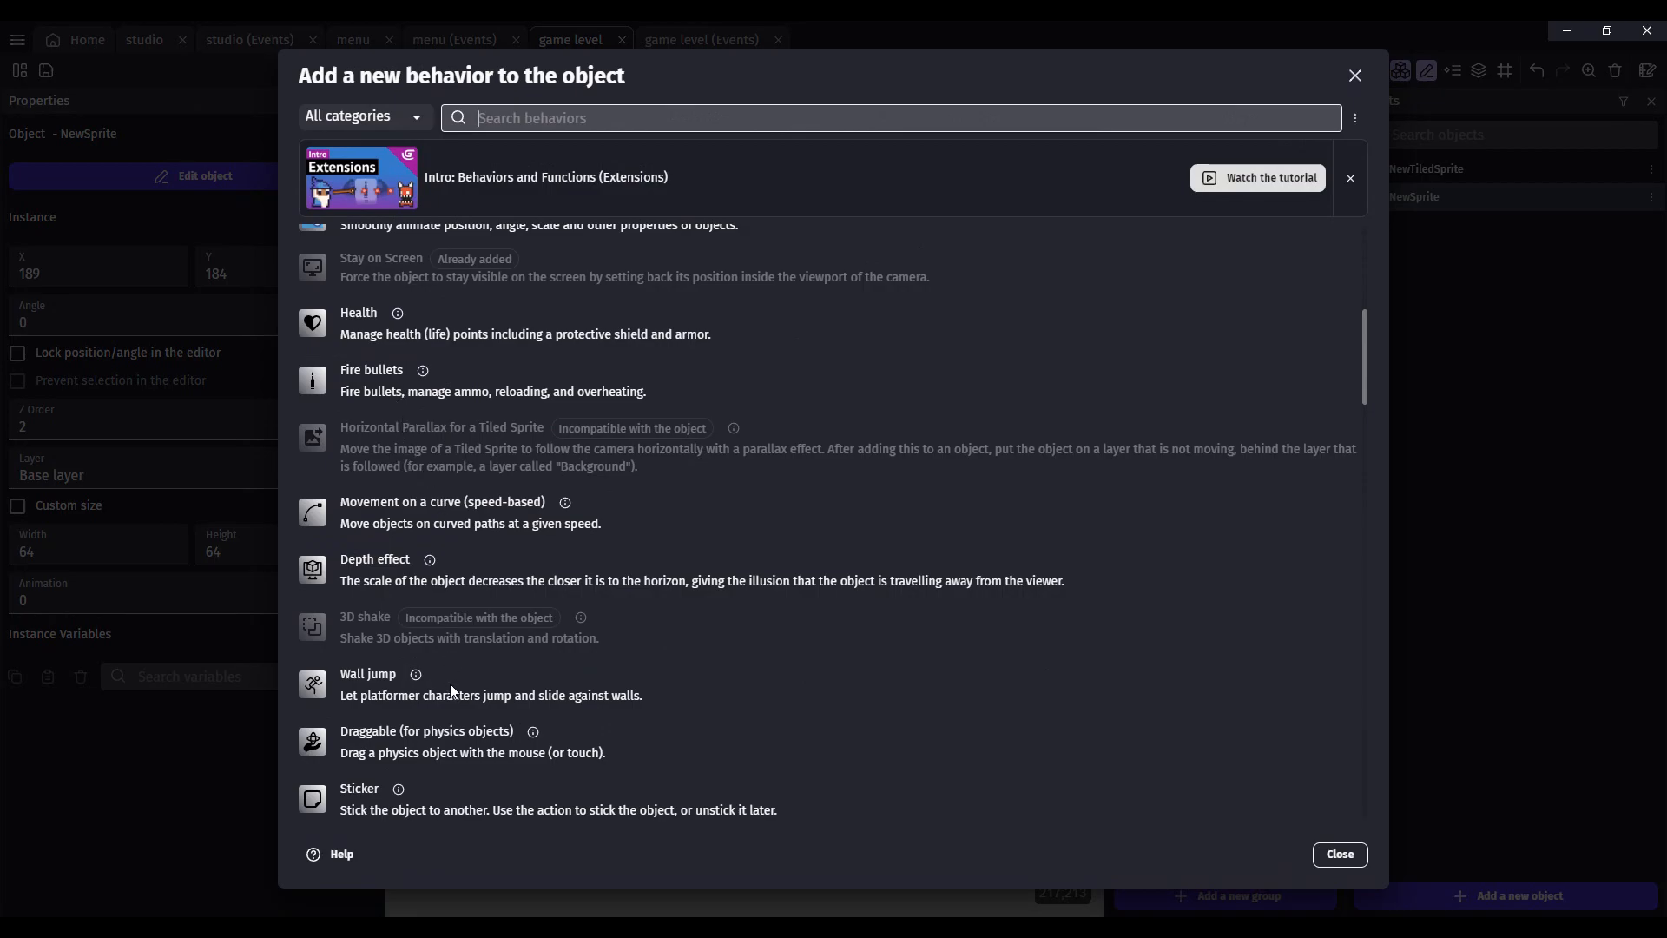
pyautogui.scroll(-6, 450, 722)
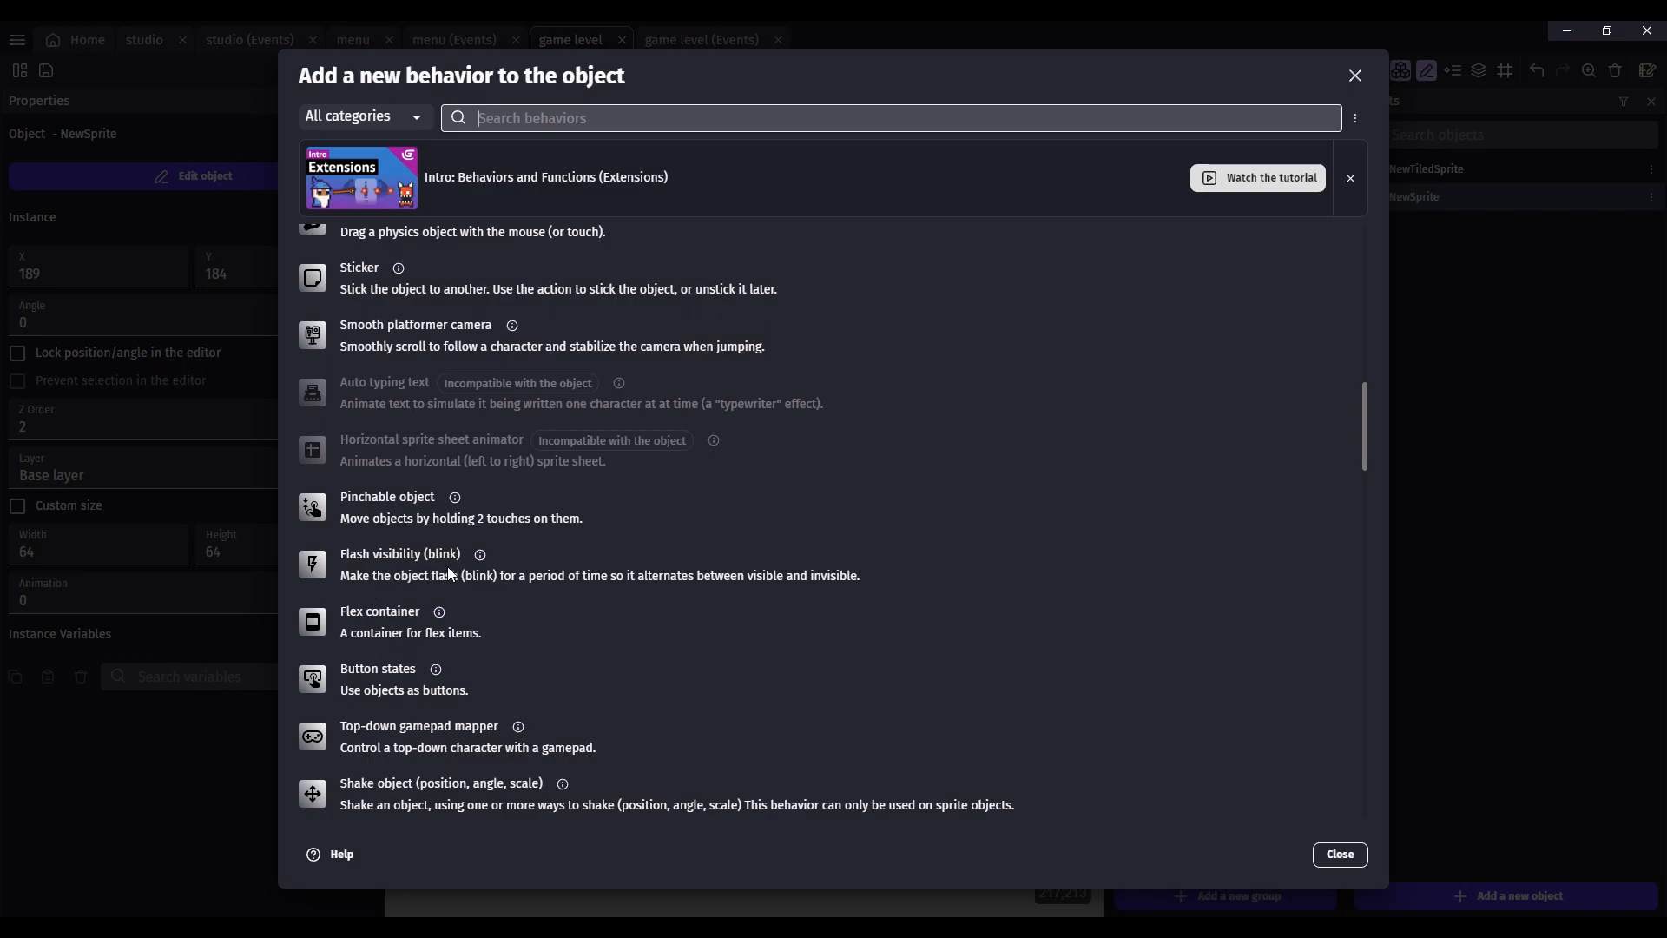
pyautogui.scroll(-5, 405, 547)
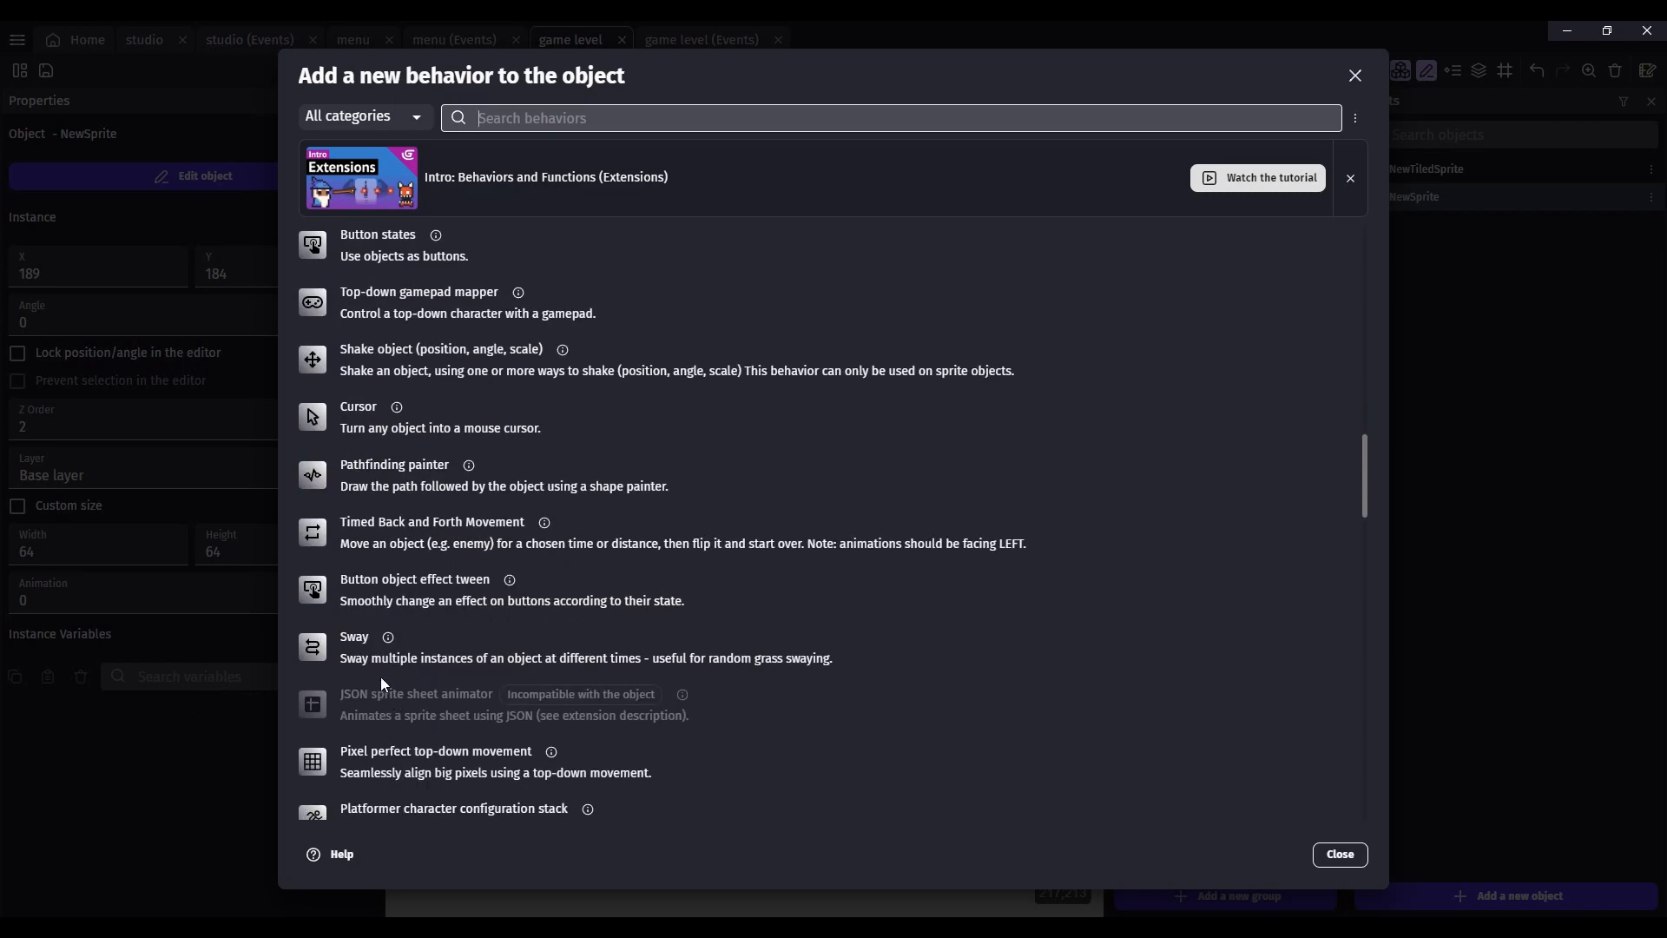
pyautogui.scroll(-4, 460, 606)
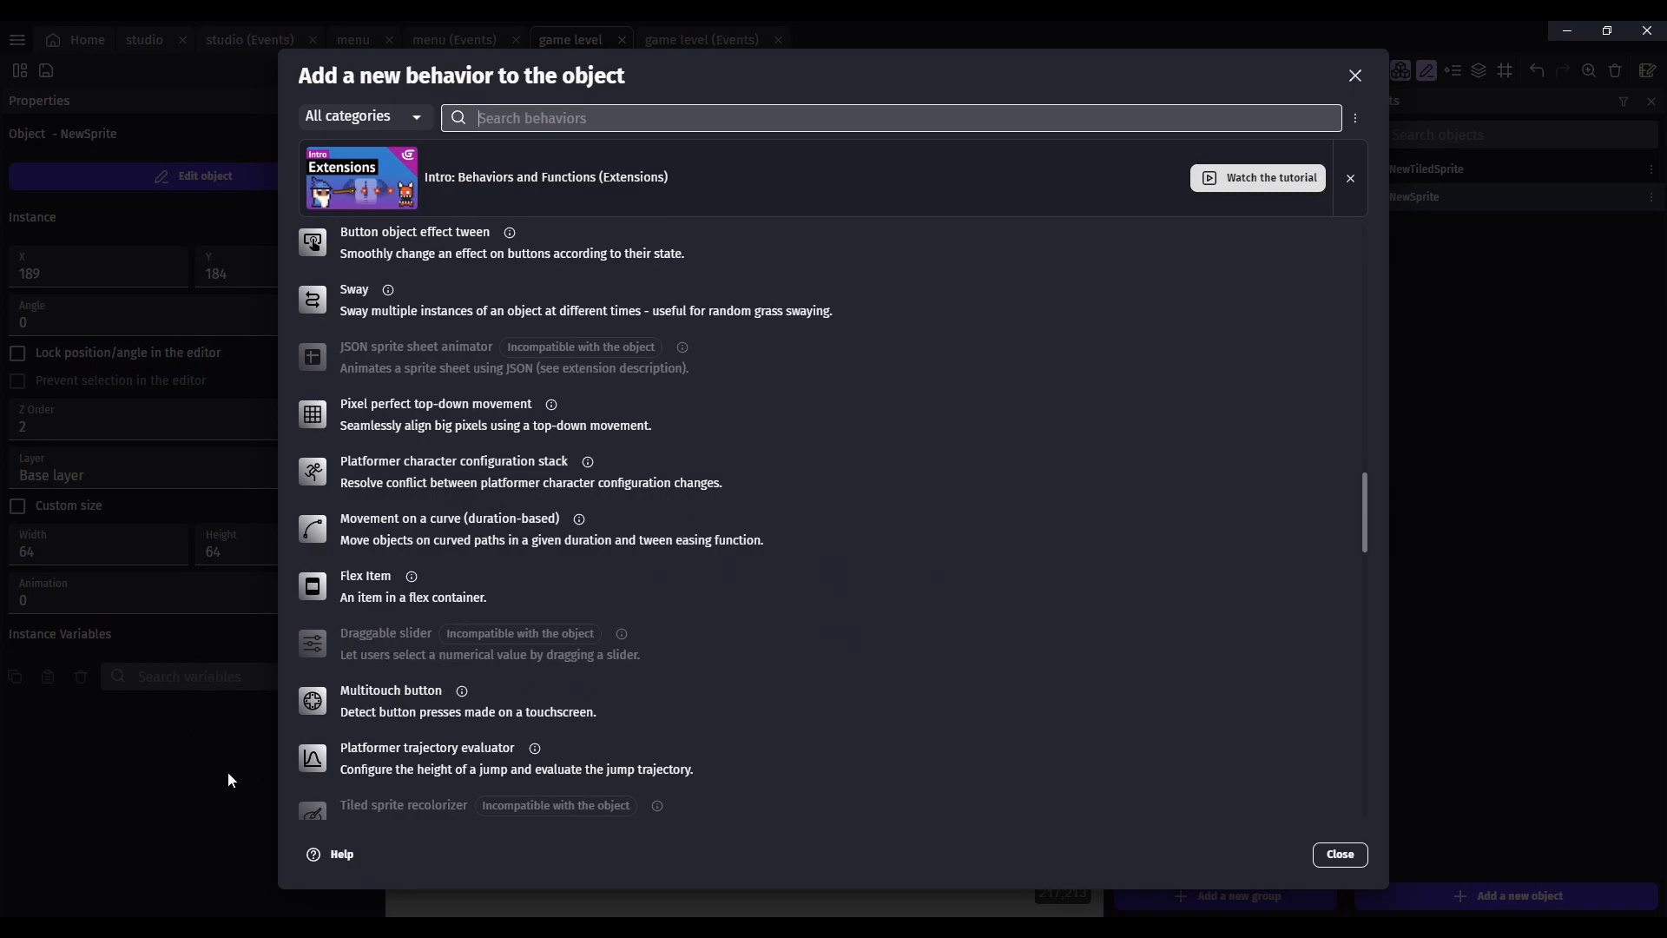
pyautogui.scroll(-1, 377, 799)
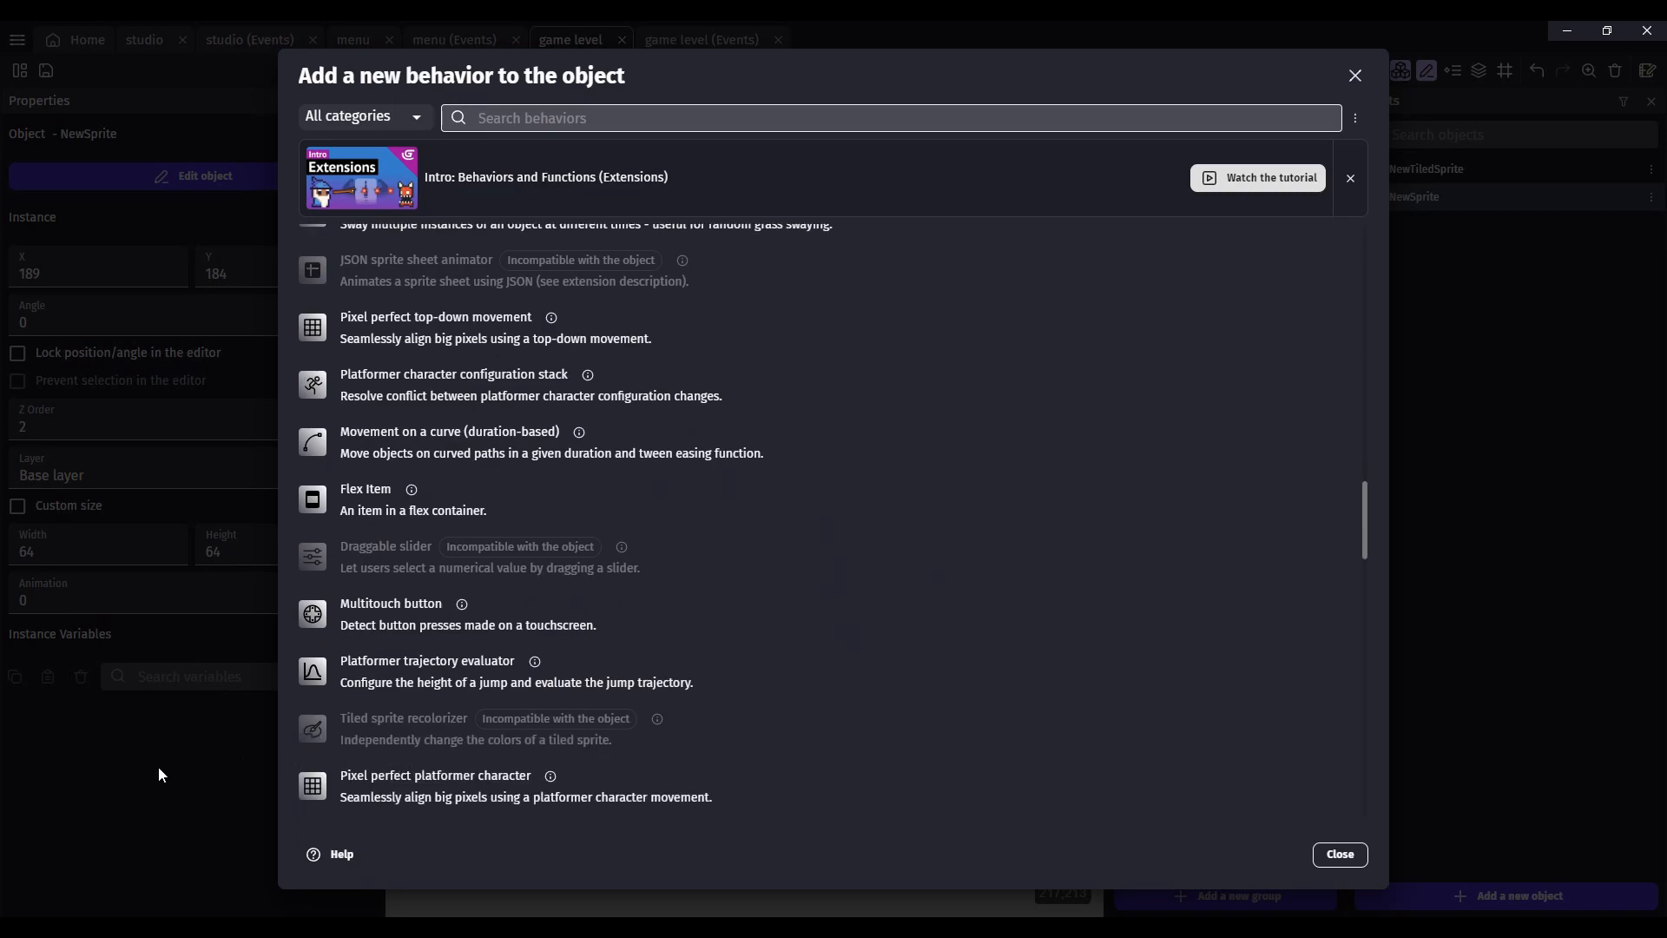
pyautogui.click(181, 768)
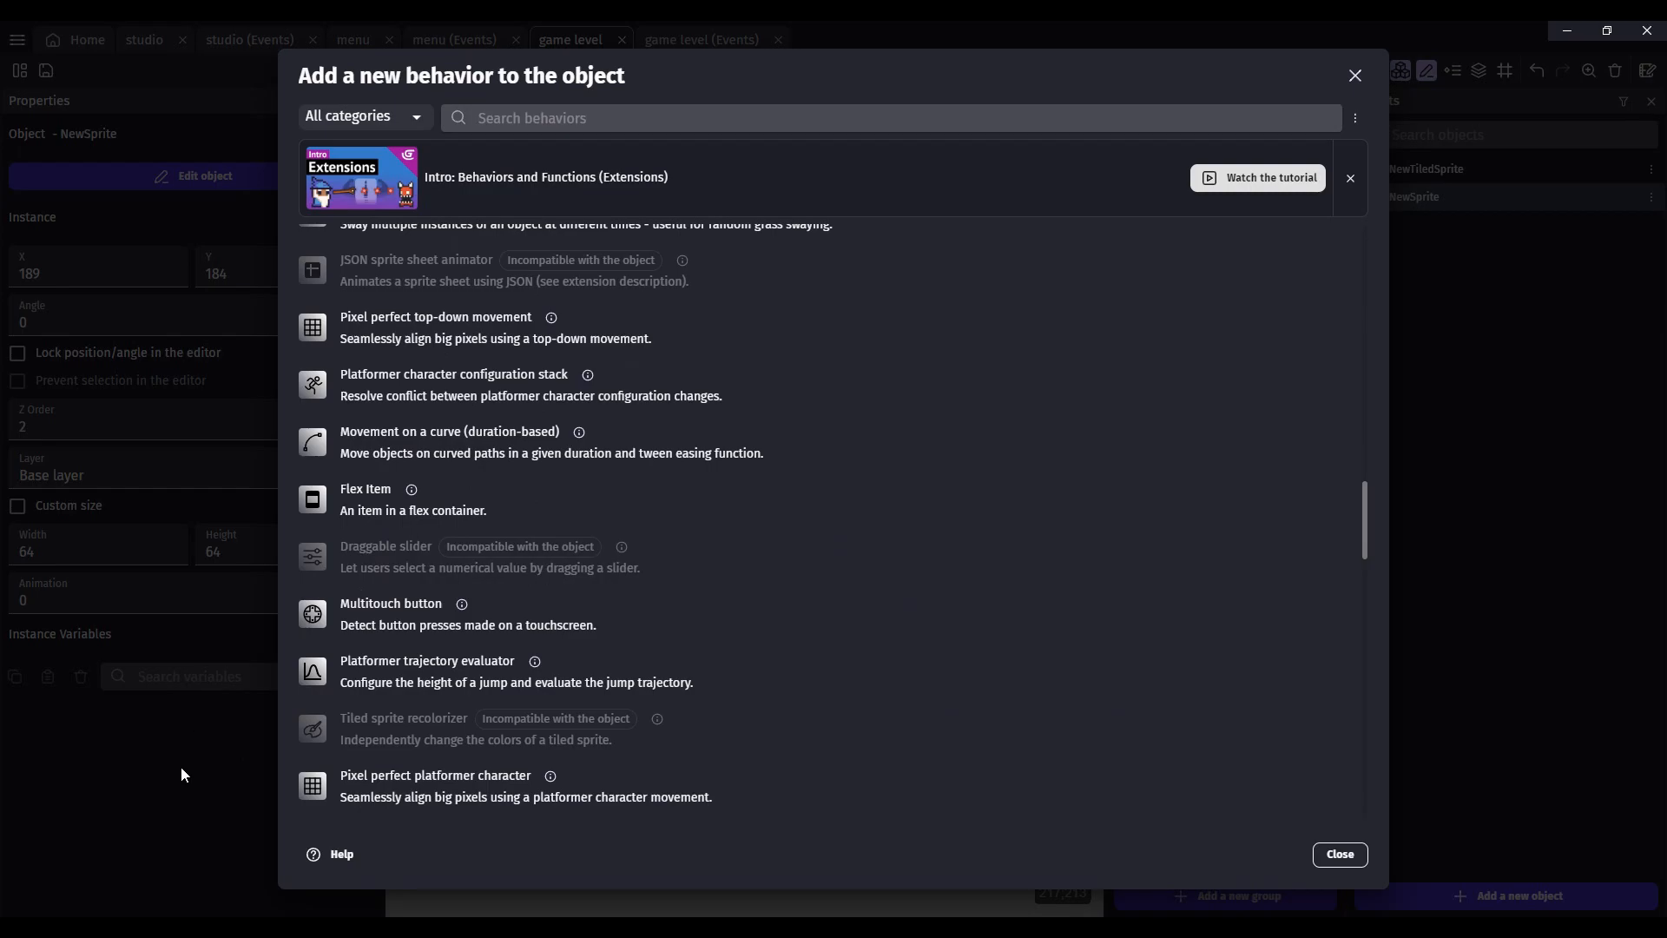
pyautogui.click(1362, 76)
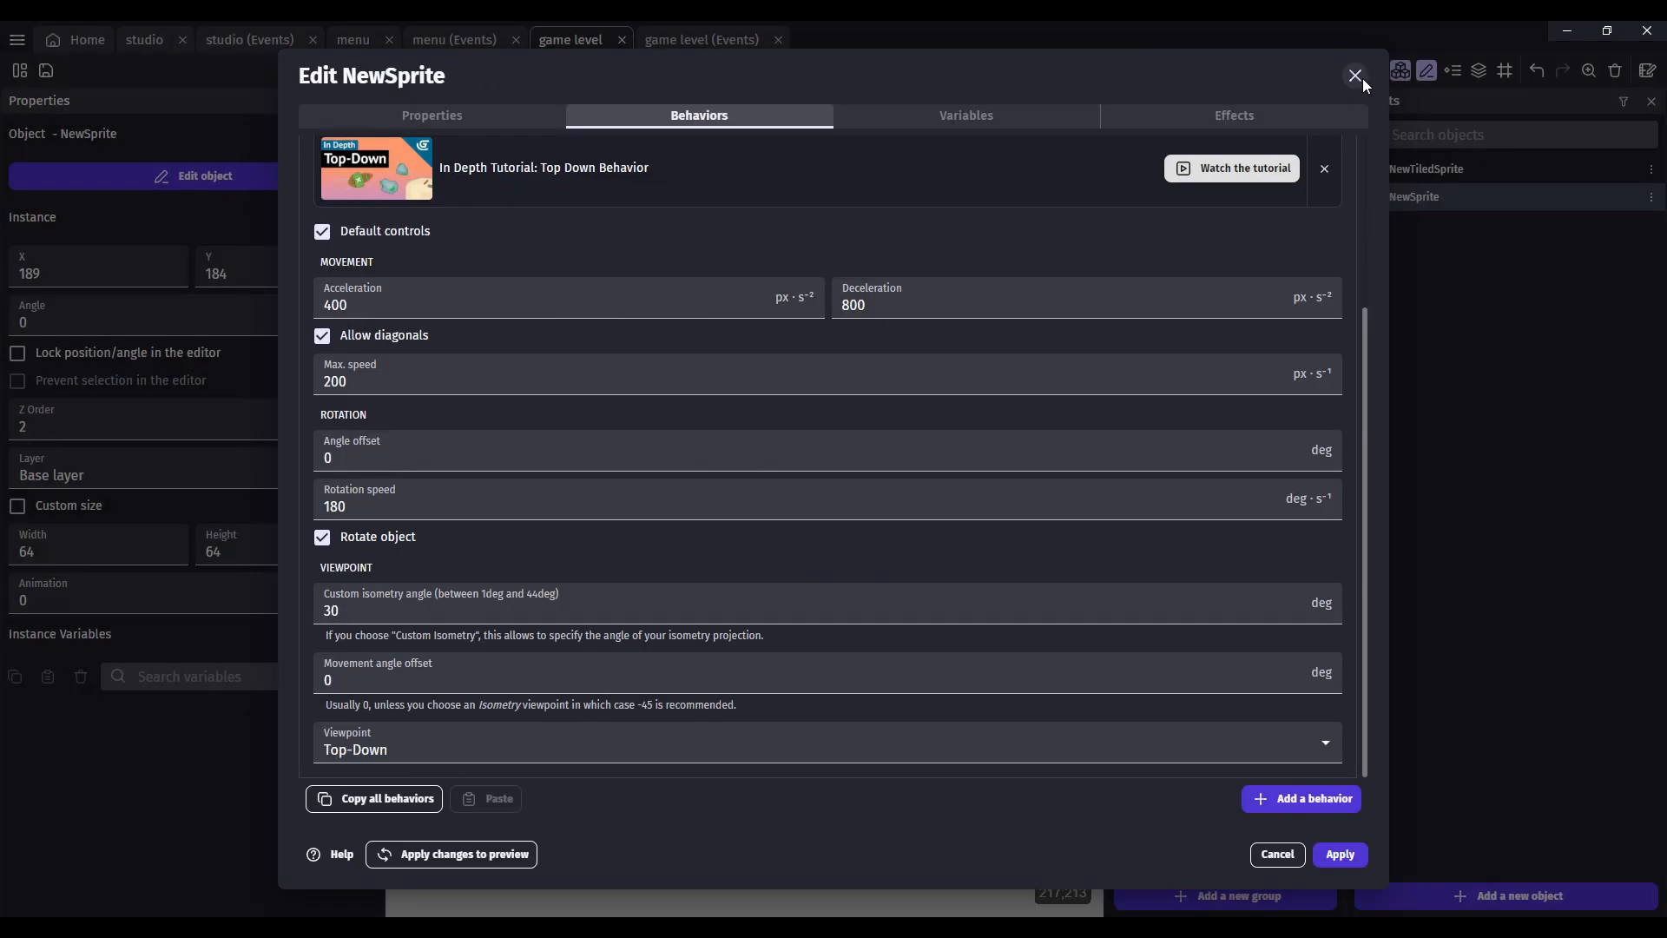
# Close the NewSprite editor and export the game as an HTML5 web game to the folder G:\alien infestion 3d and 2d series\gdevelop.
pyautogui.press('Escape')
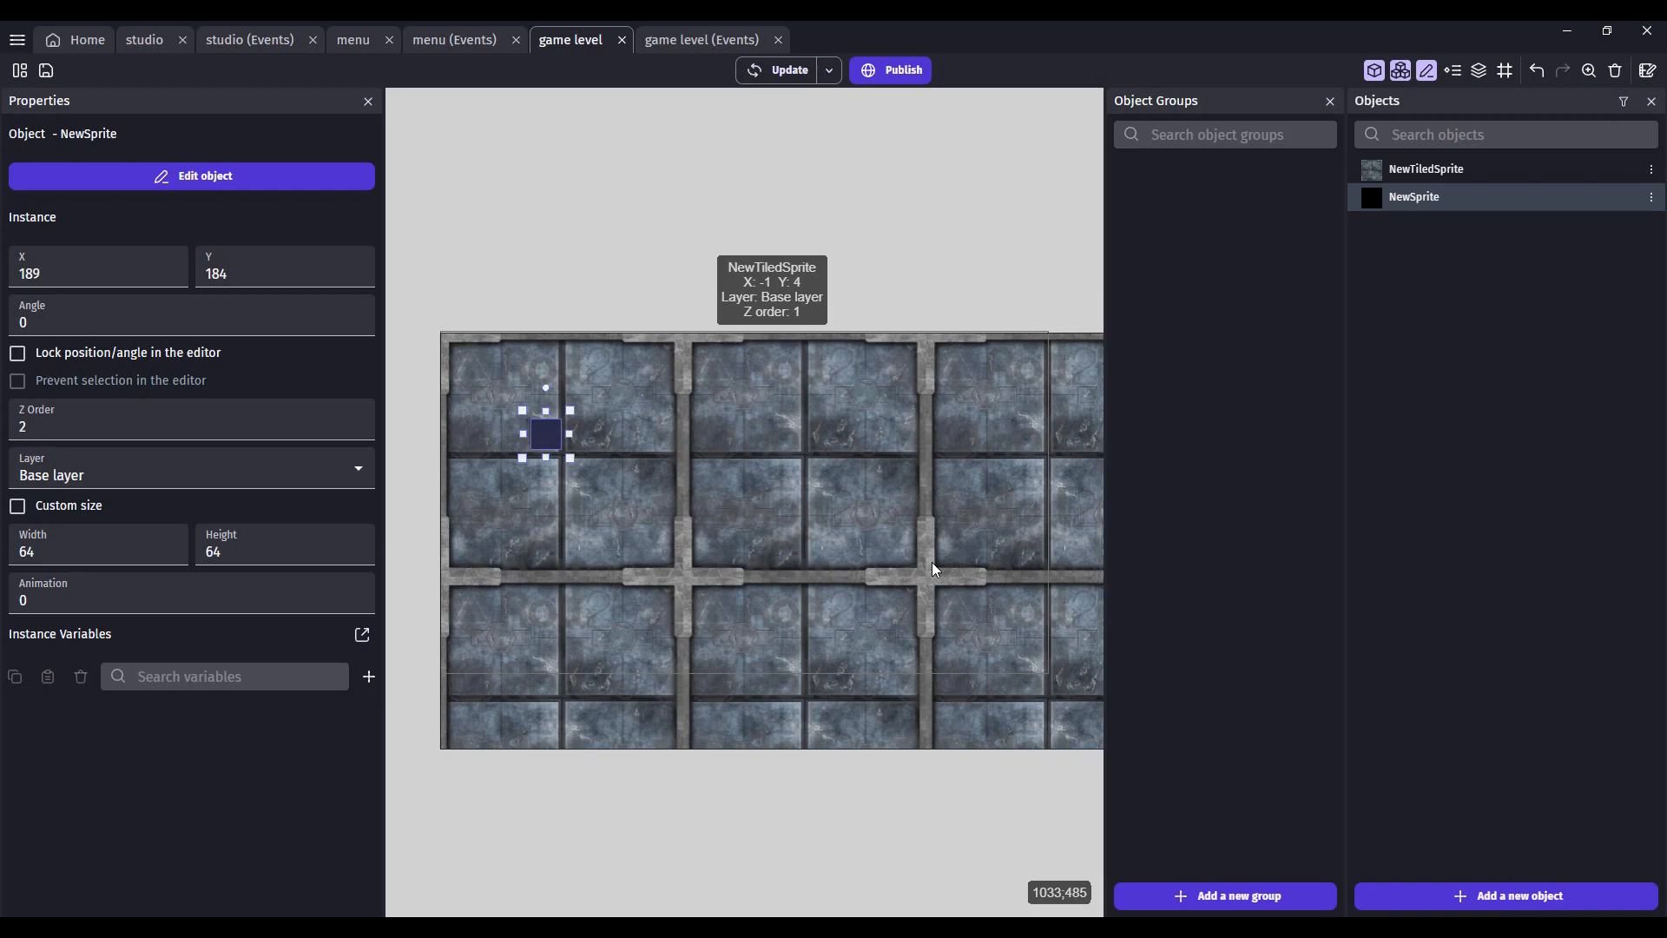
pyautogui.click(905, 72)
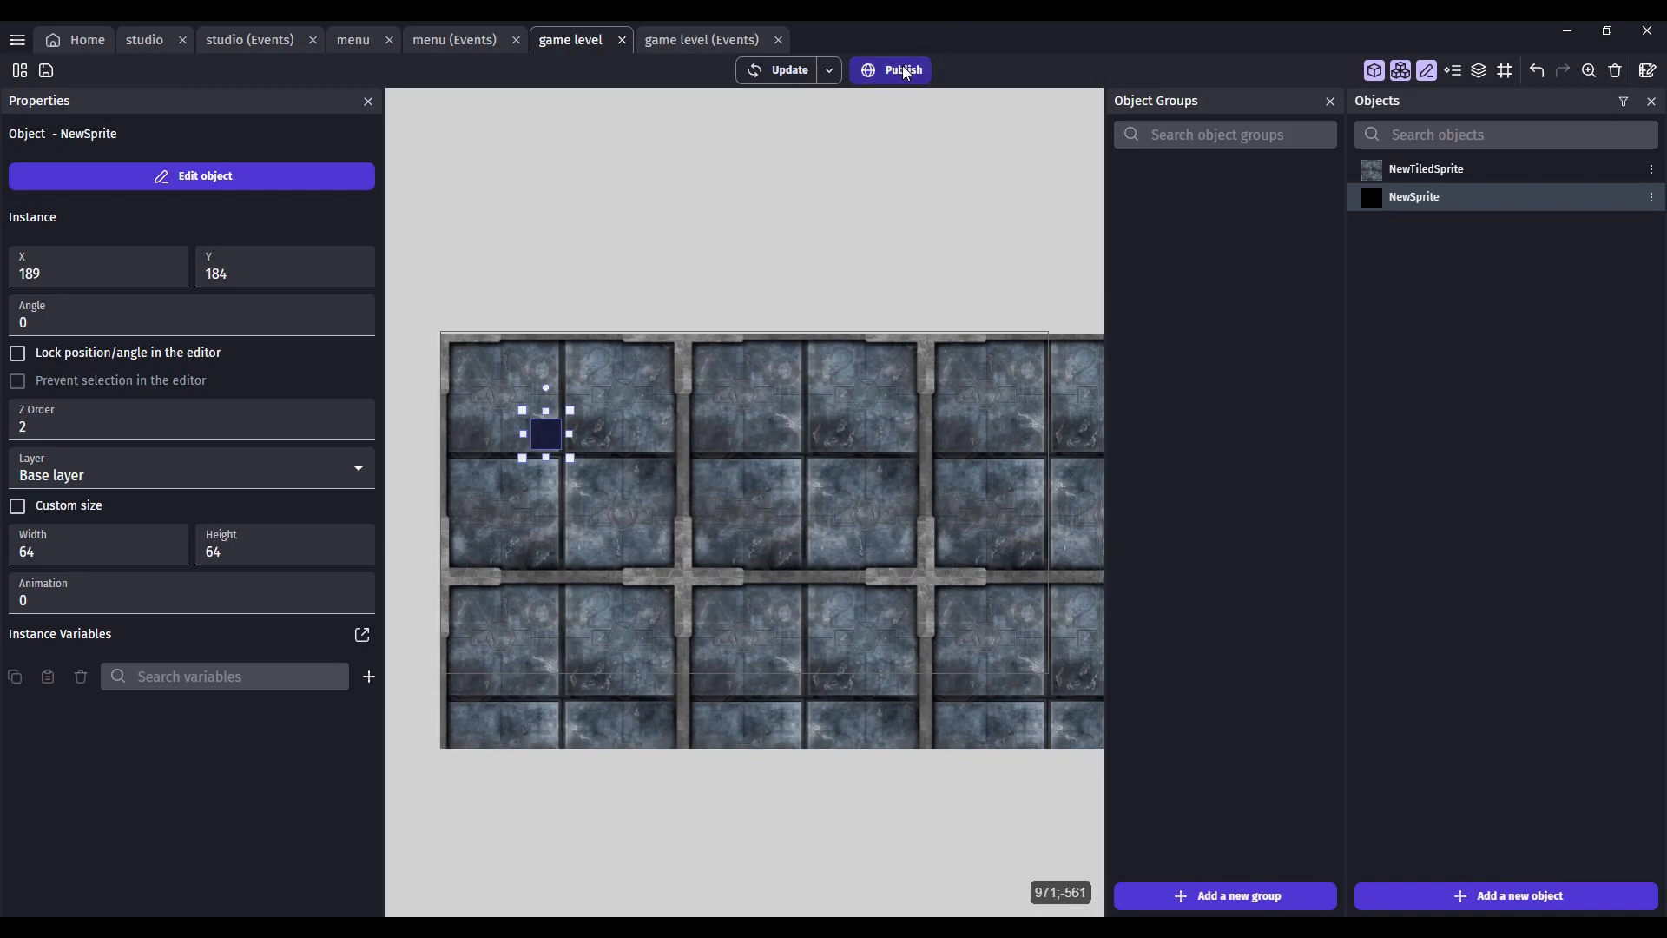
pyautogui.click(905, 71)
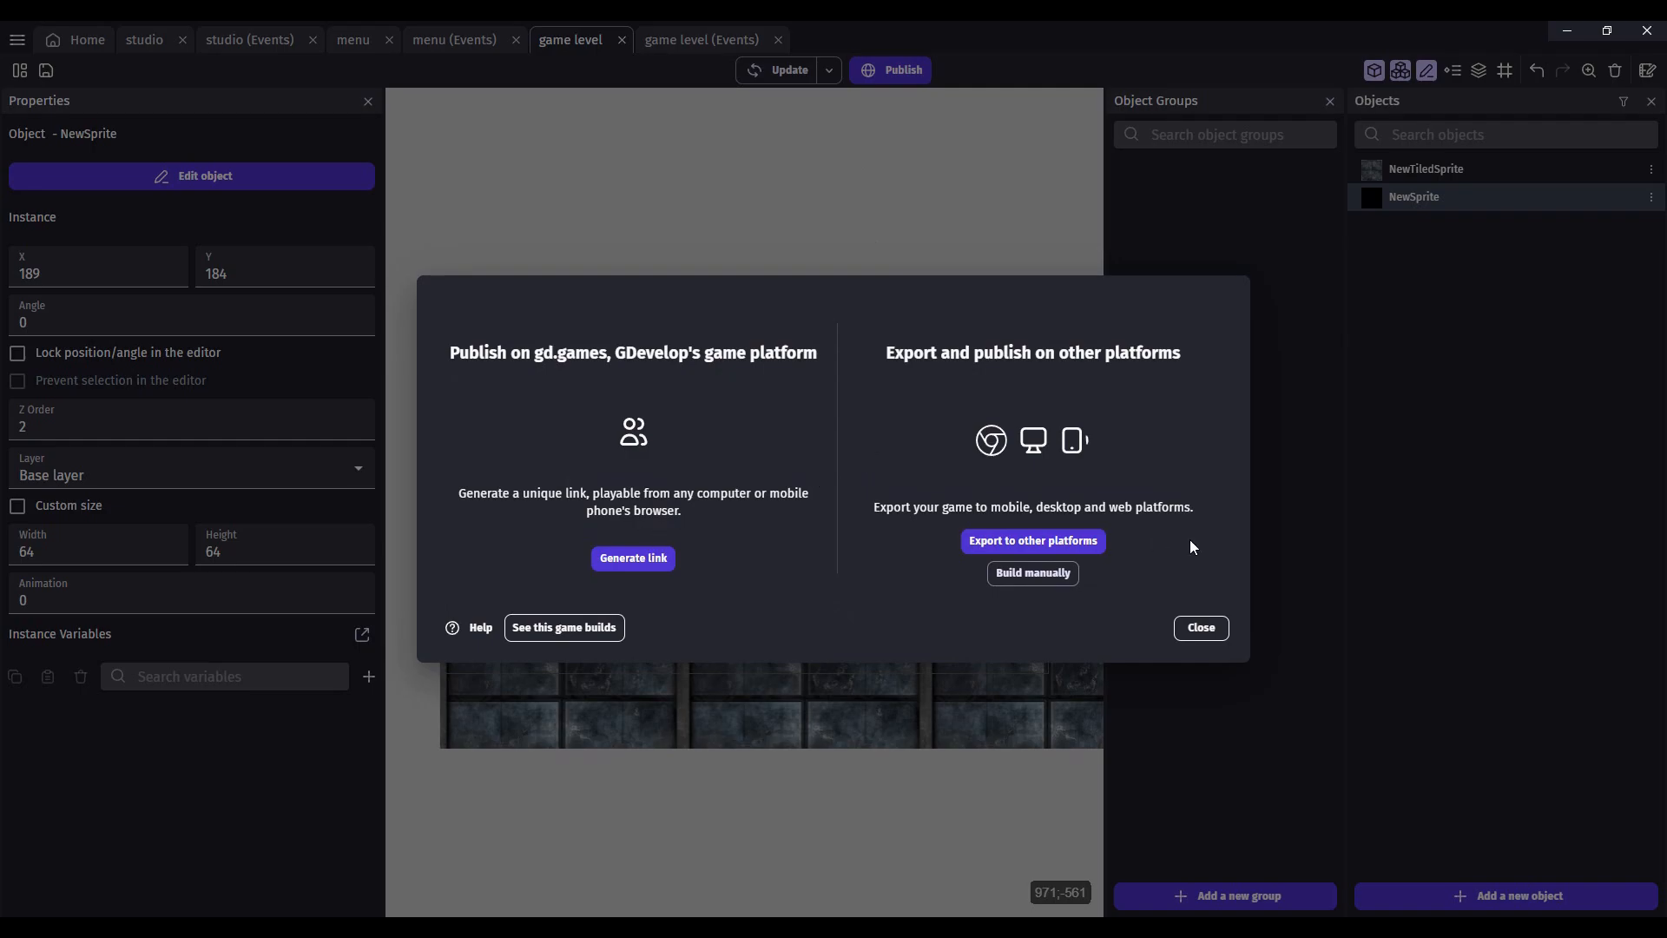
pyautogui.click(1013, 544)
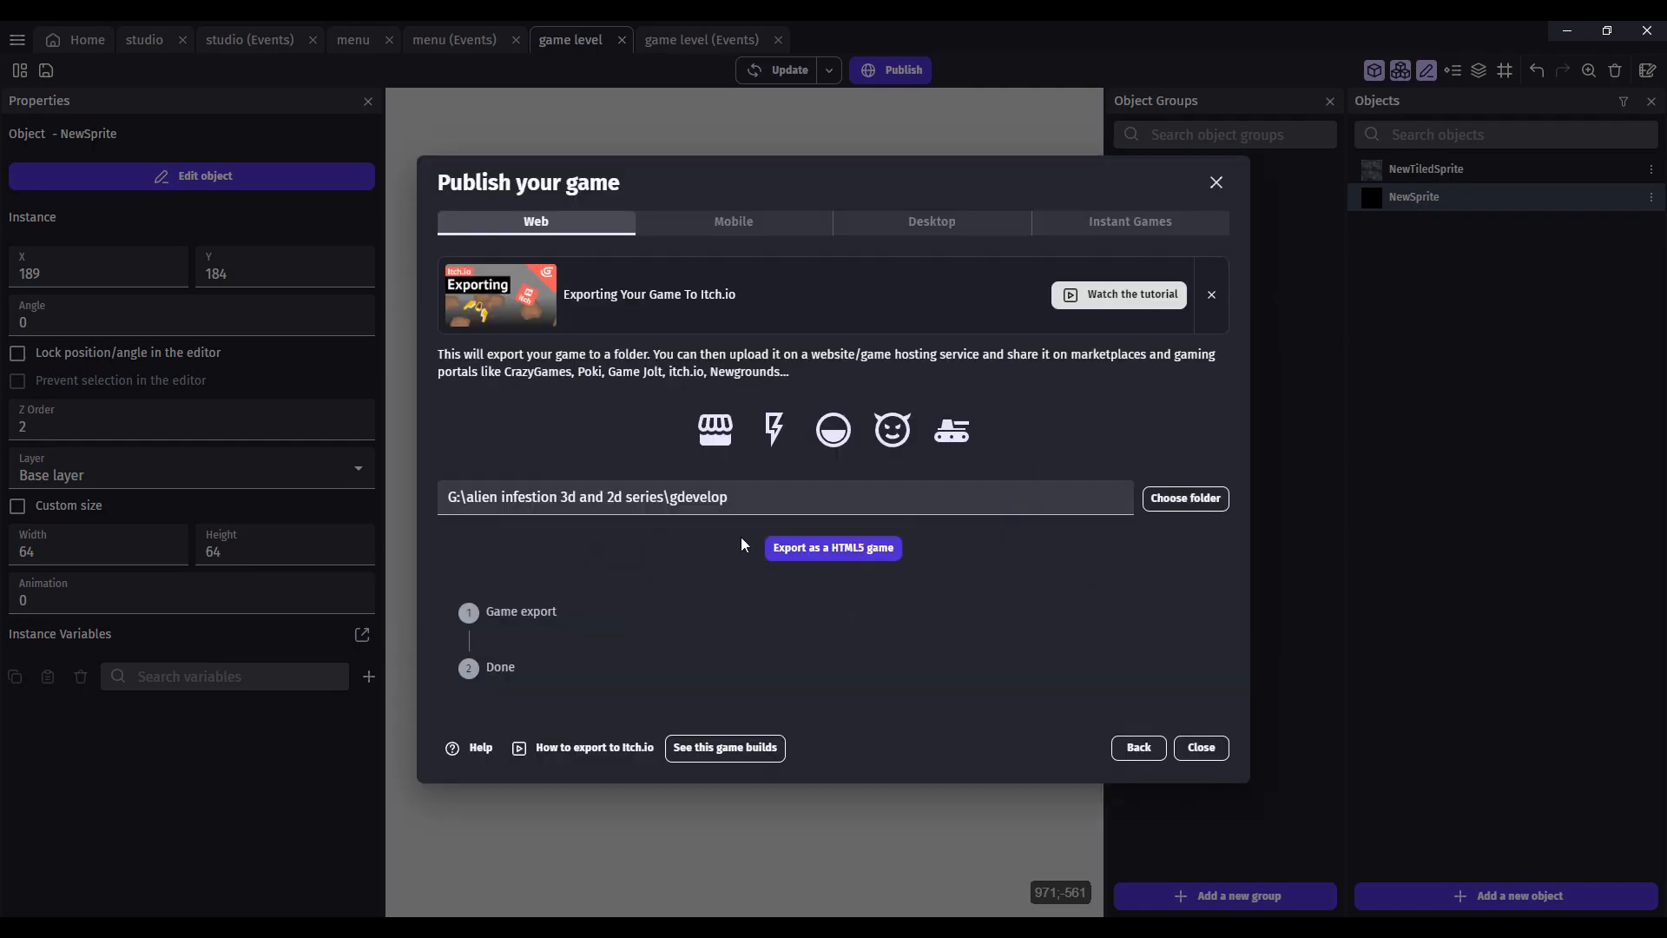
pyautogui.click(863, 552)
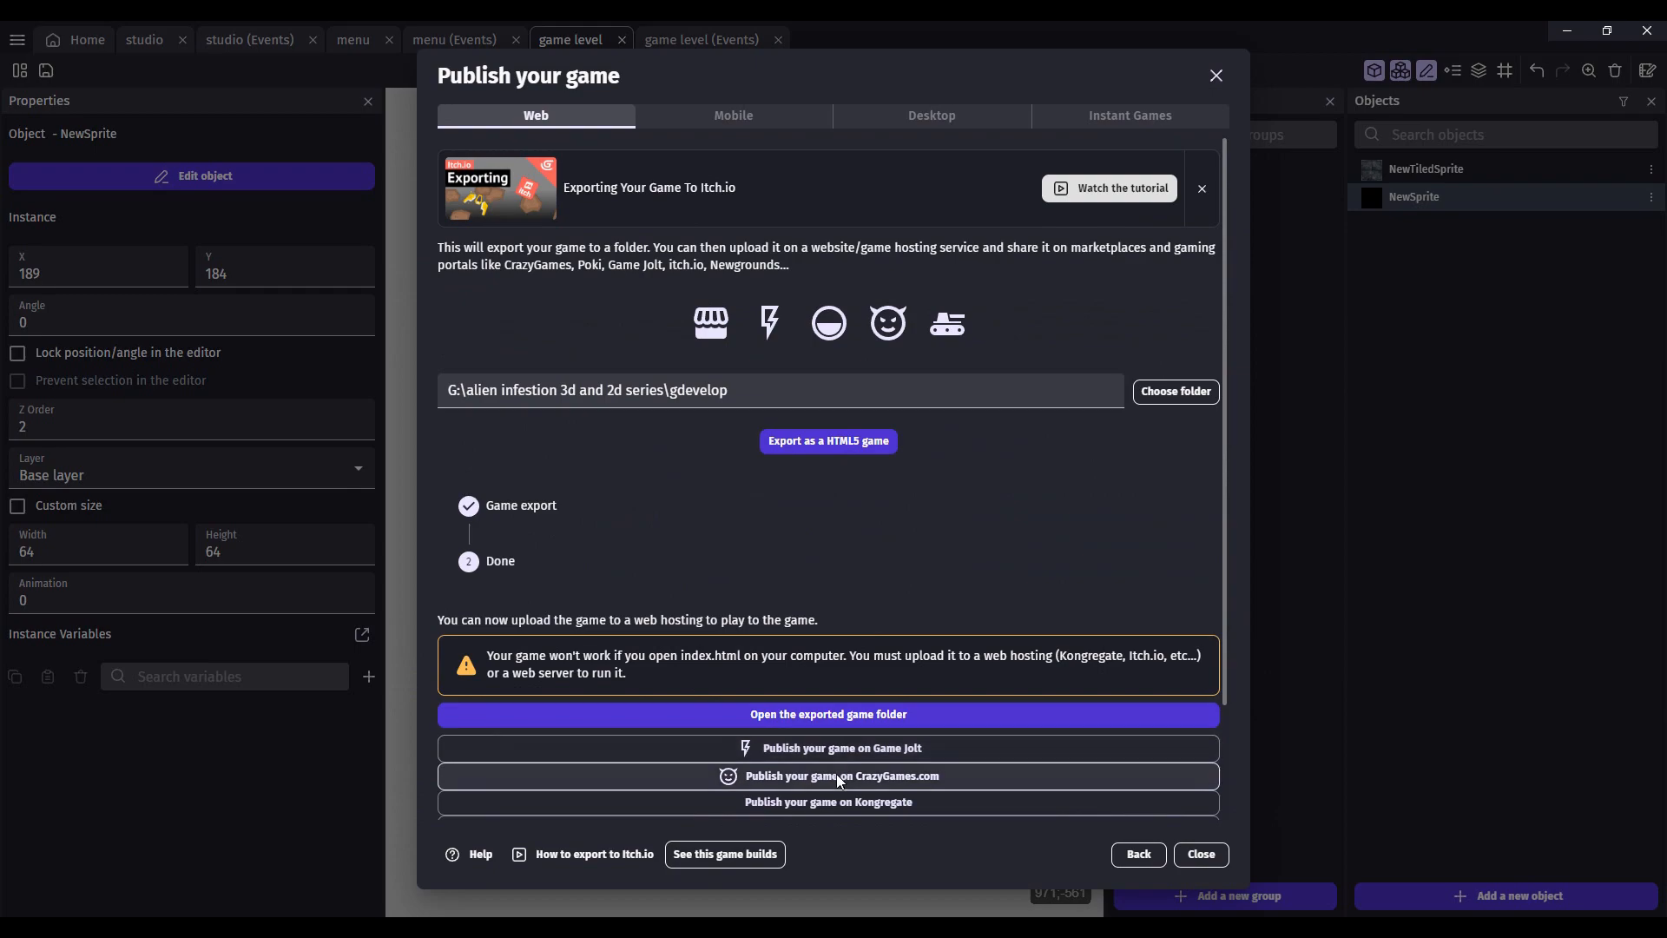
# Look through the hosting sites offered for publishing the exported game, such as Game Jolt and Itch.io, and close the publishing dialog.
pyautogui.scroll(-2, 864, 815)
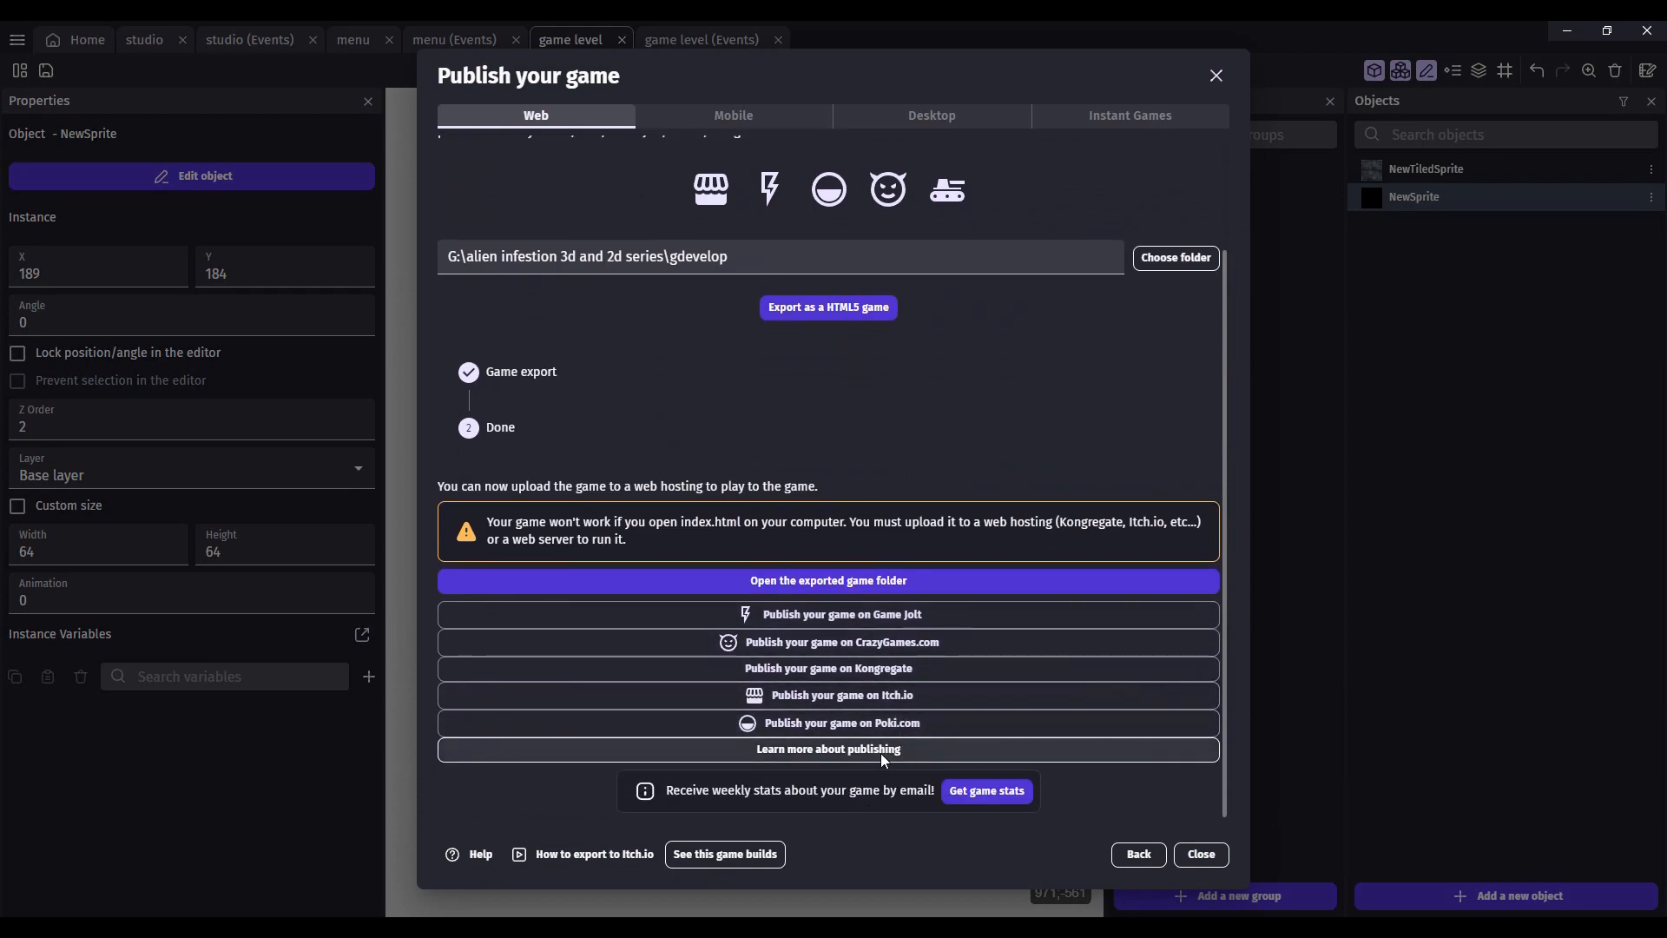
pyautogui.scroll(2, 923, 521)
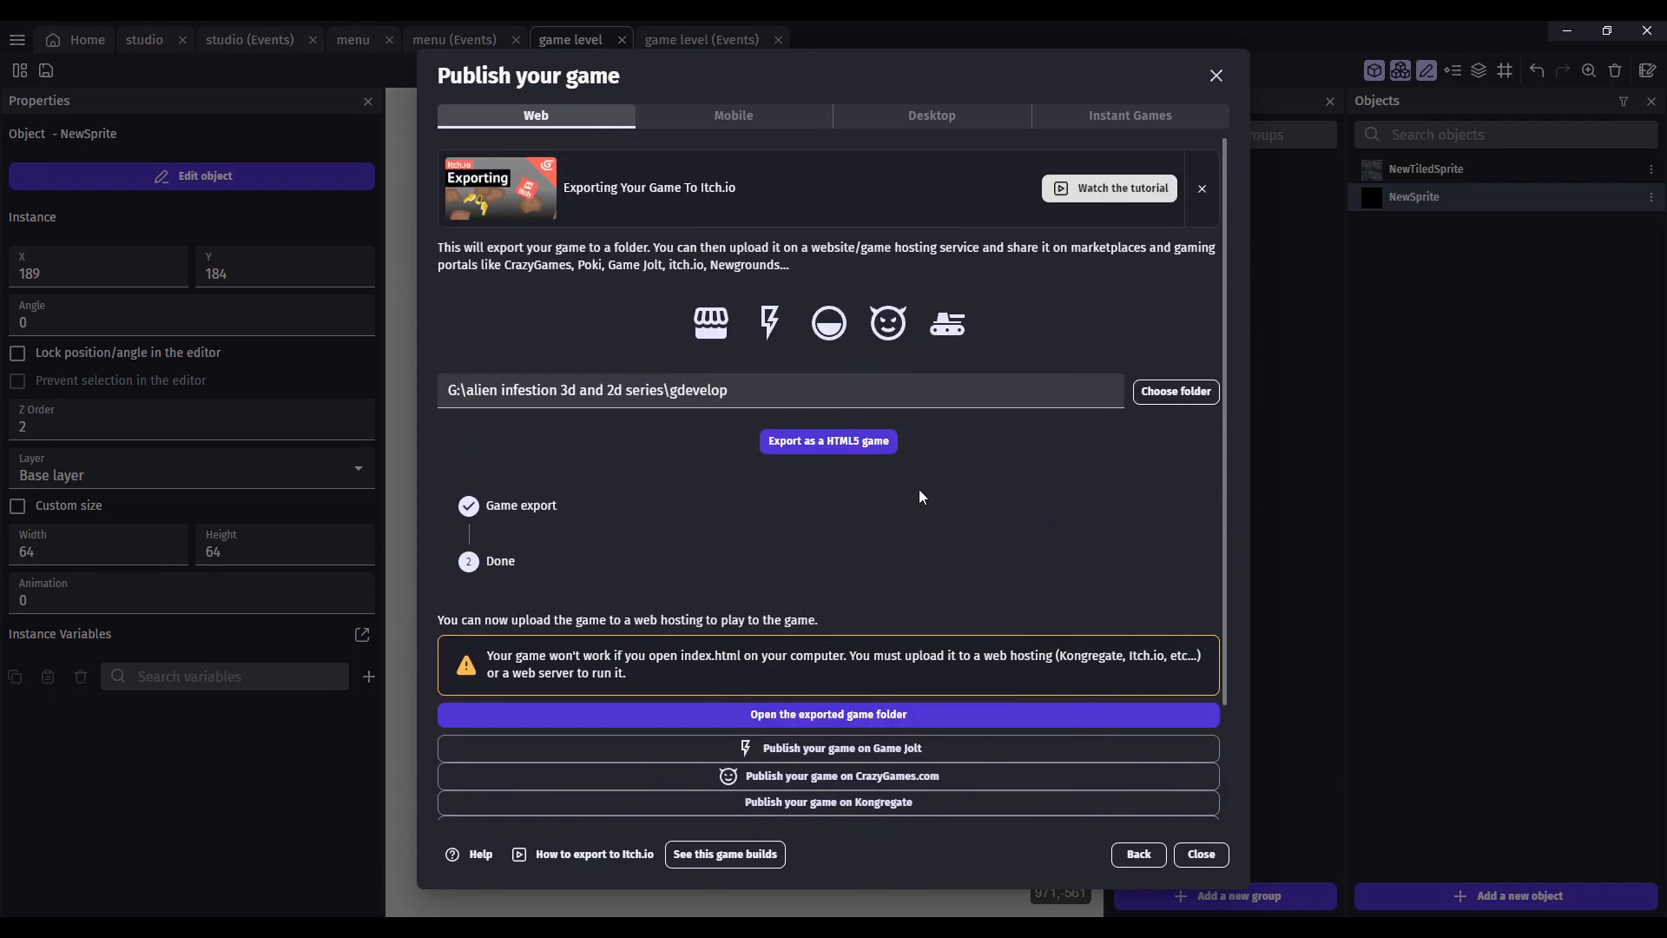
pyautogui.click(1216, 76)
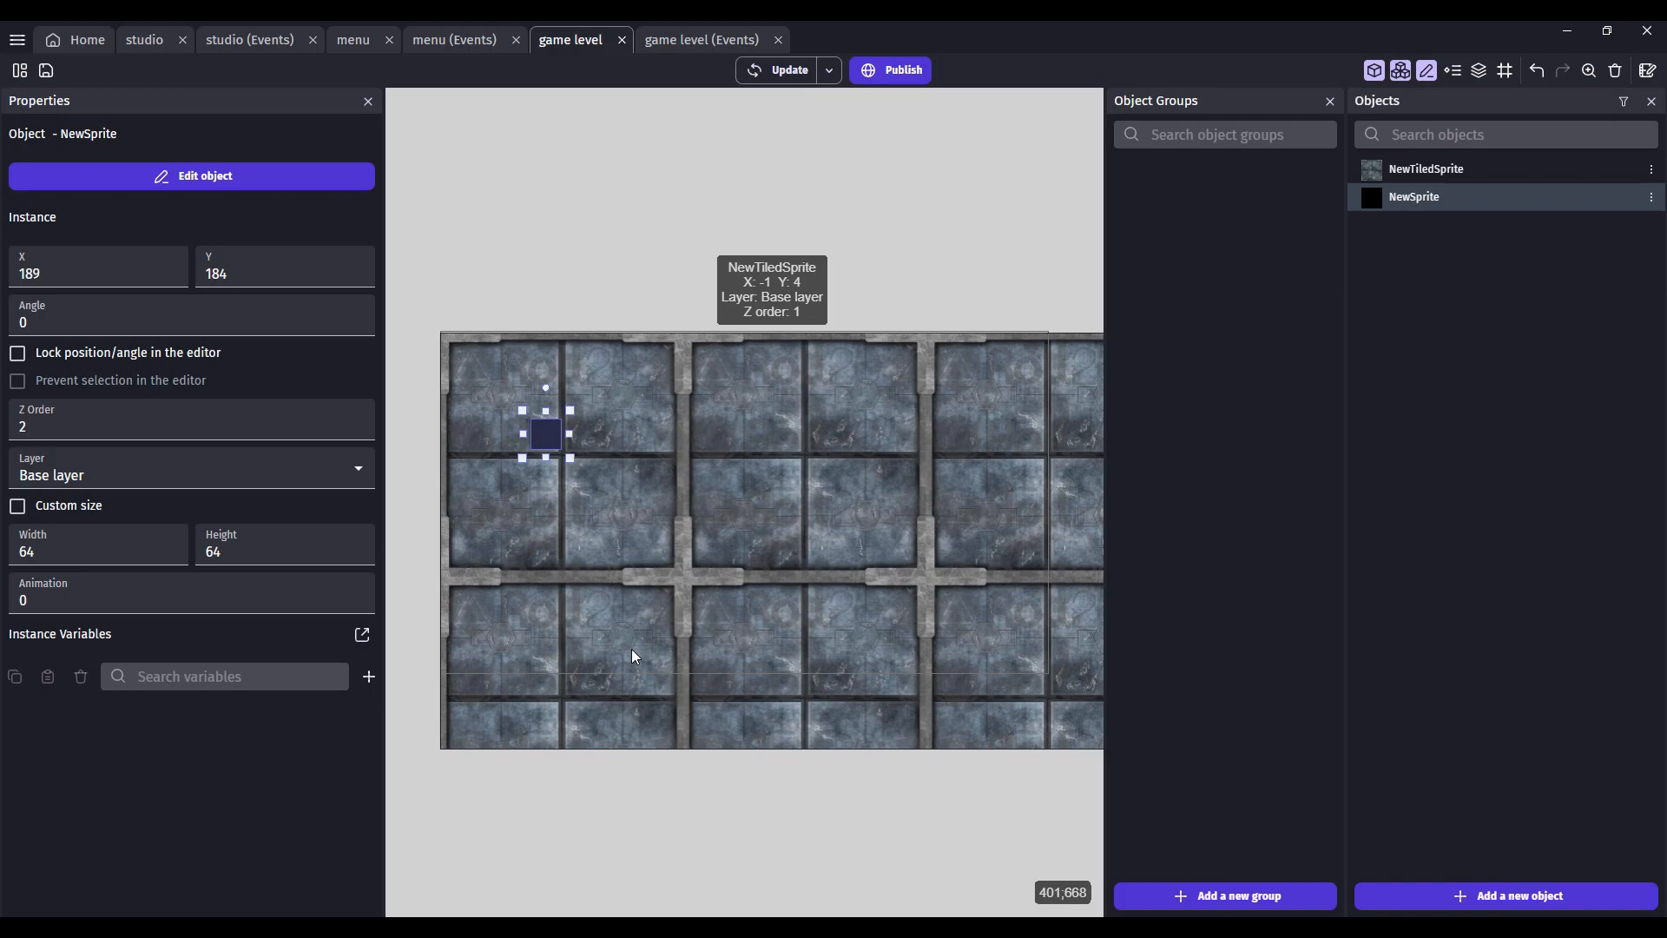